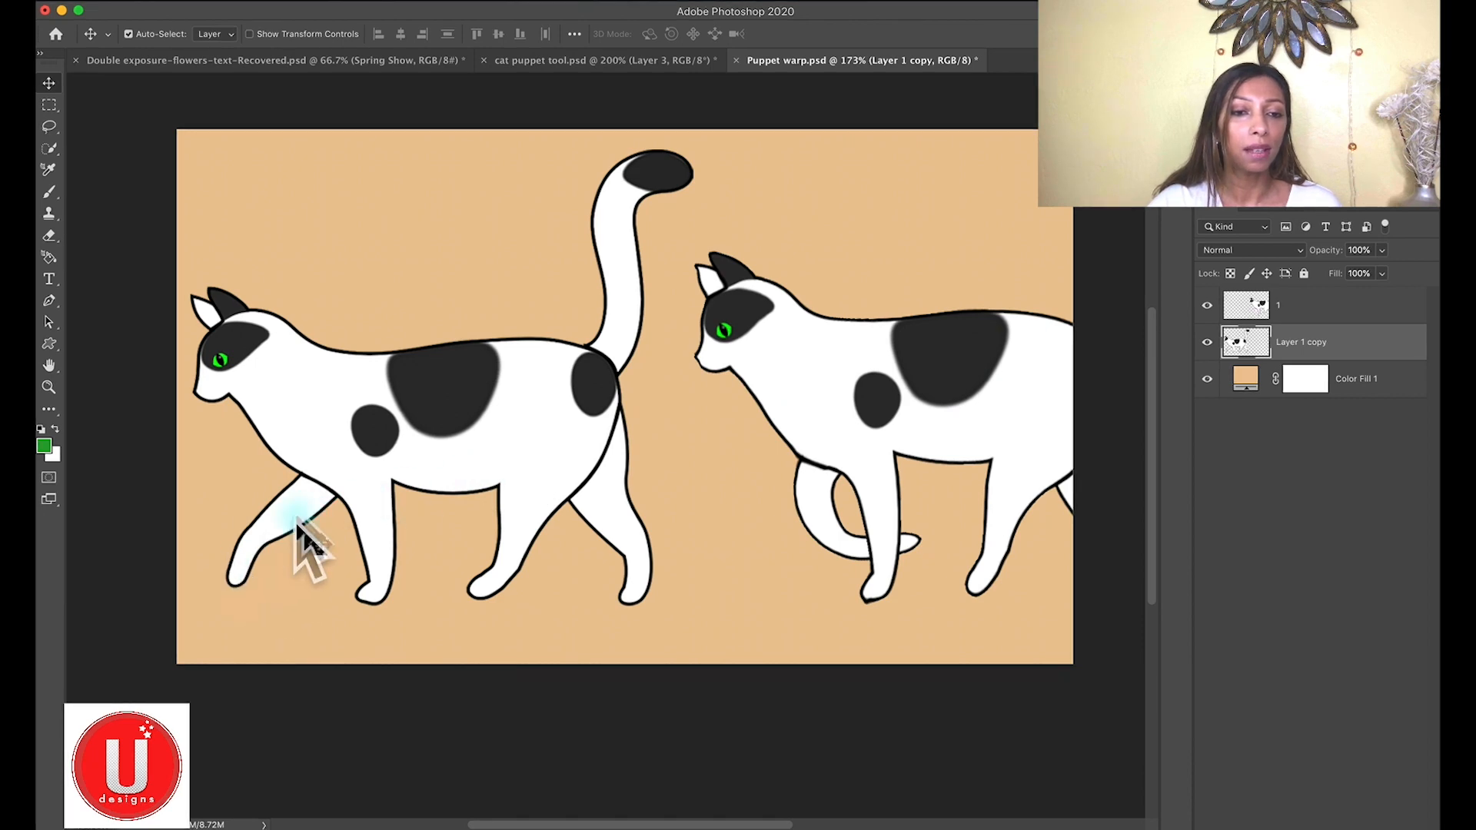
# Examine the layer 1 cat pose by moving it over the other cat, briefly hiding Layer 1 copy, and moving it back right
pyautogui.moveTo(952, 369); pyautogui.dragTo(620, 386)
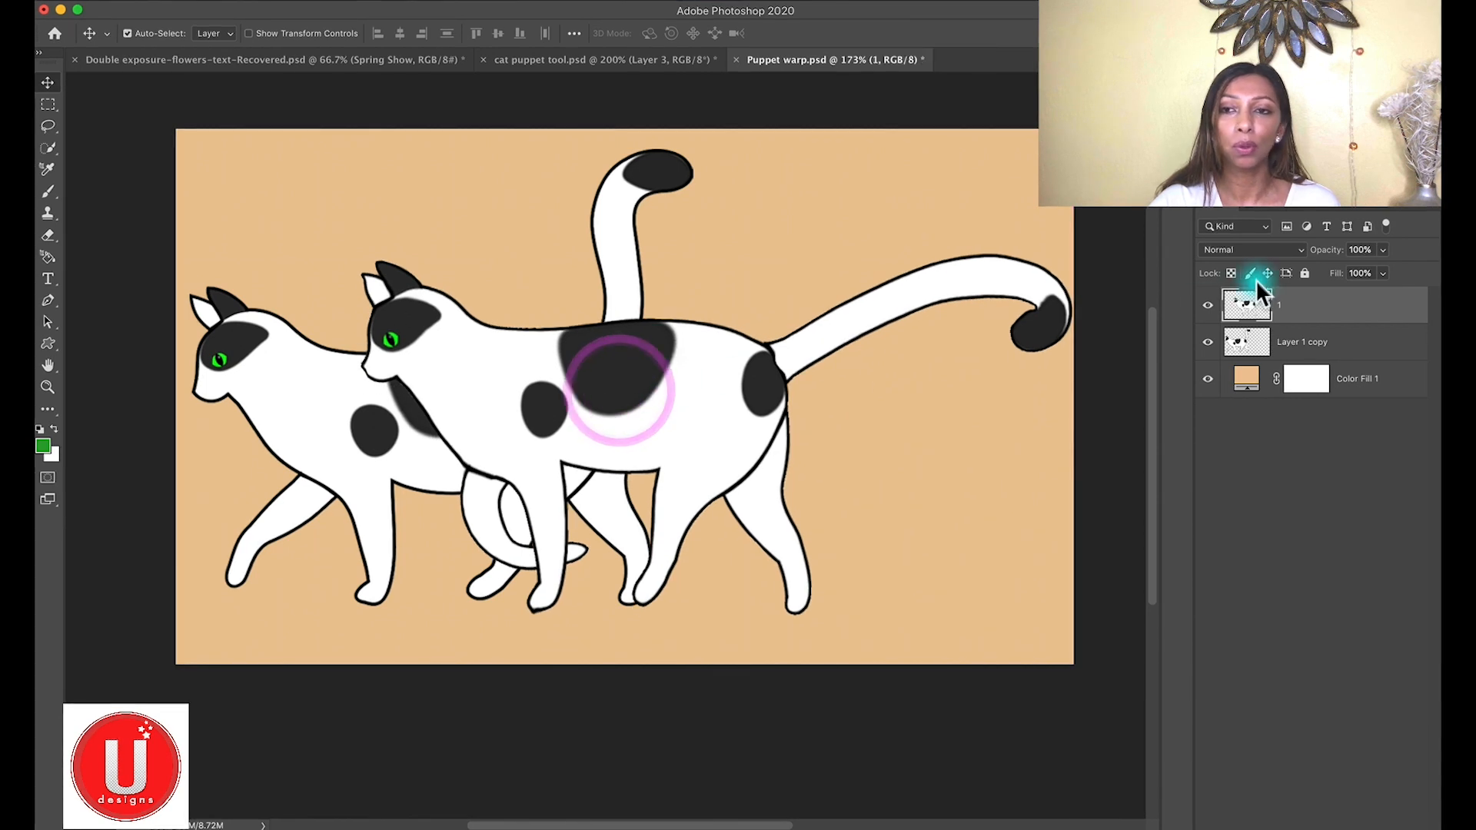
pyautogui.click(1208, 342)
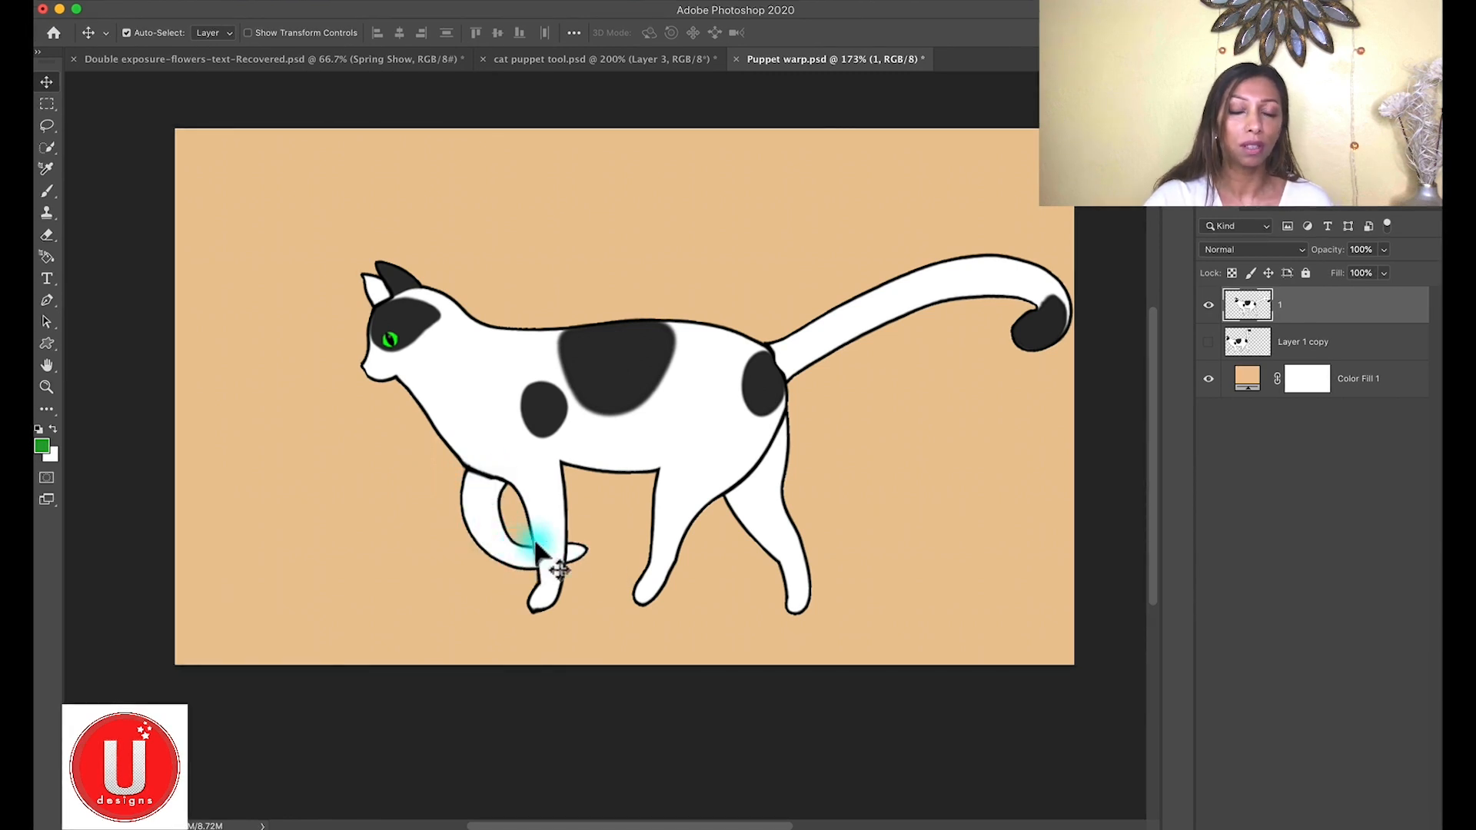
pyautogui.click(1209, 341)
pyautogui.moveTo(767, 385); pyautogui.dragTo(899, 374)
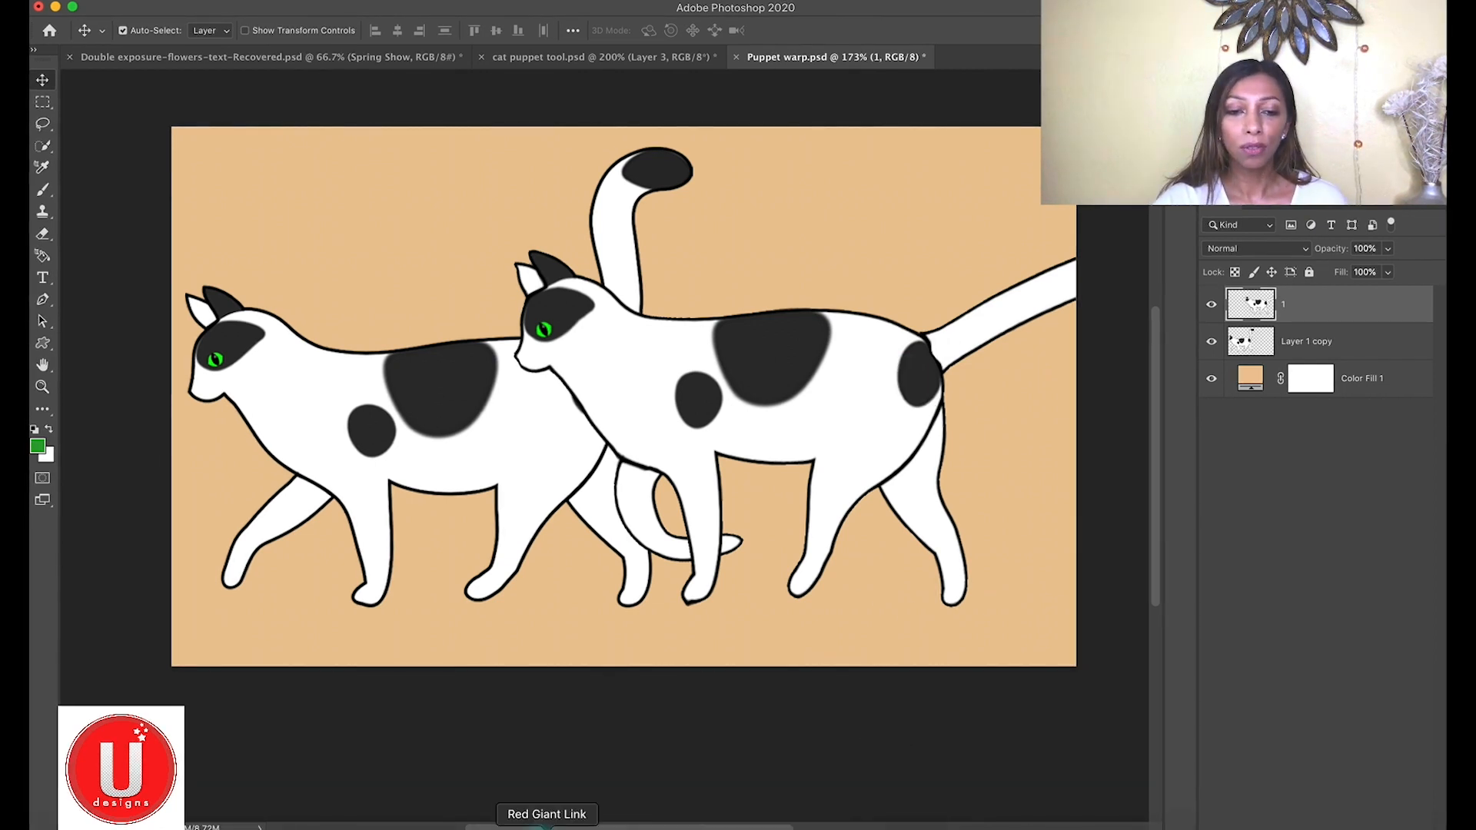
# Bring up the Cat animation chart reference image, enlarge its window to study the cat poses, and close it
pyautogui.click(573, 824)
pyautogui.moveTo(1002, 271); pyautogui.dragTo(838, 70)
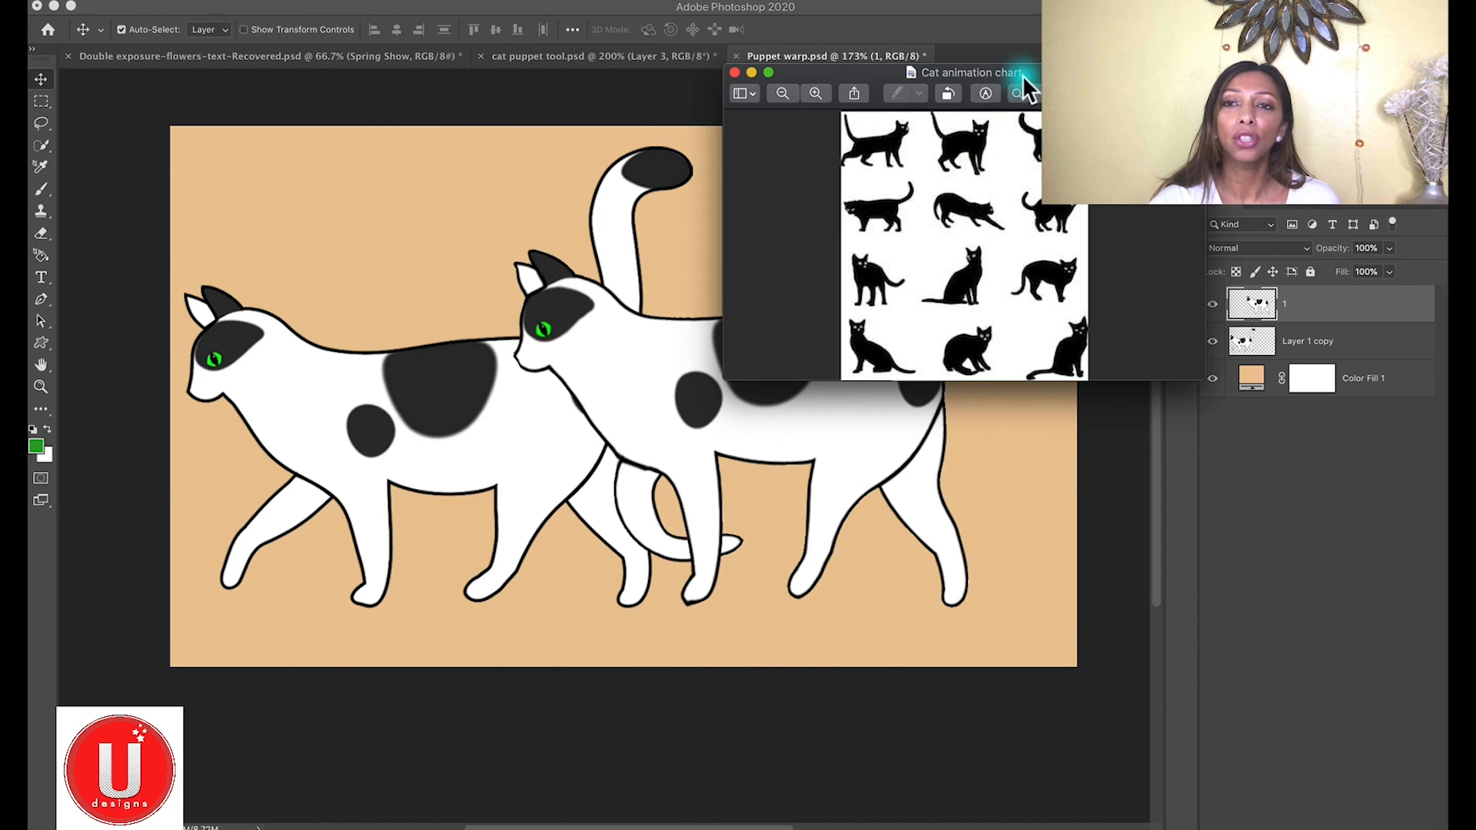
pyautogui.moveTo(1023, 76); pyautogui.dragTo(1007, 49)
pyautogui.doubleClick(1007, 49)
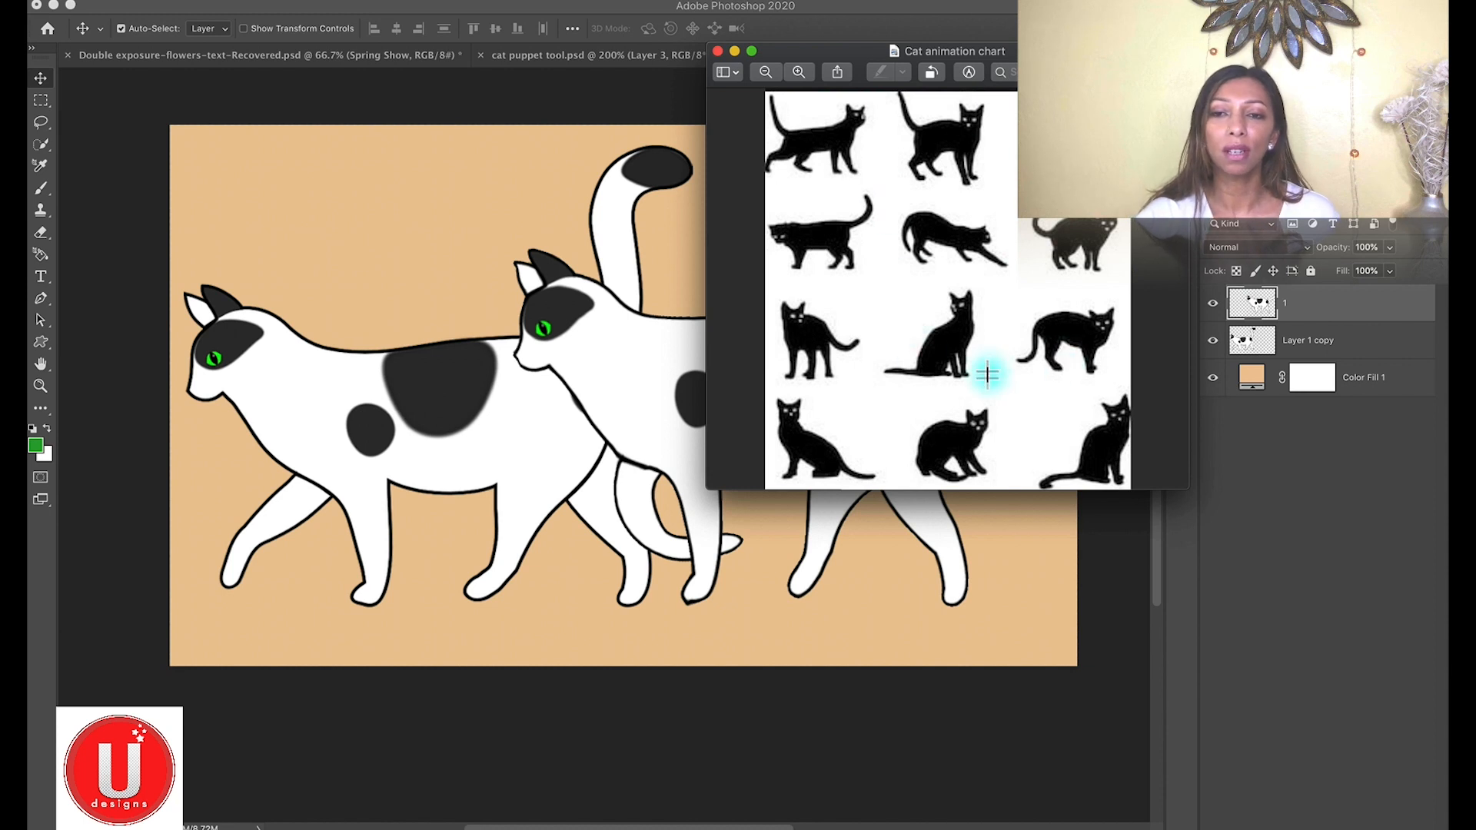
pyautogui.click(718, 49)
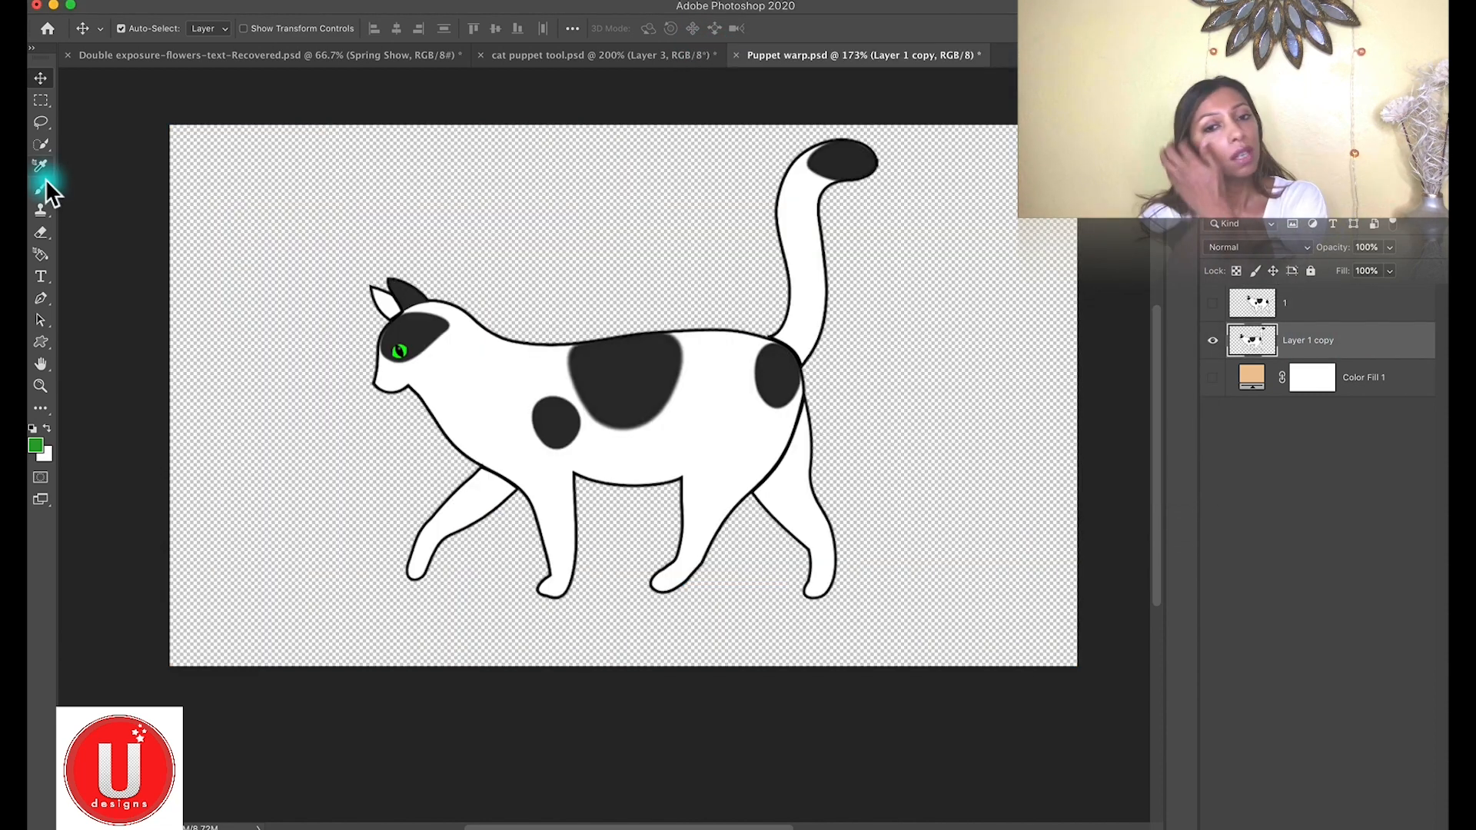
# Show layer 1 with Layer 1 copy hidden and move its cat left to the middle of the canvas
pyautogui.click(1212, 306)
pyautogui.click(1212, 341)
pyautogui.moveTo(794, 377); pyautogui.dragTo(582, 379)
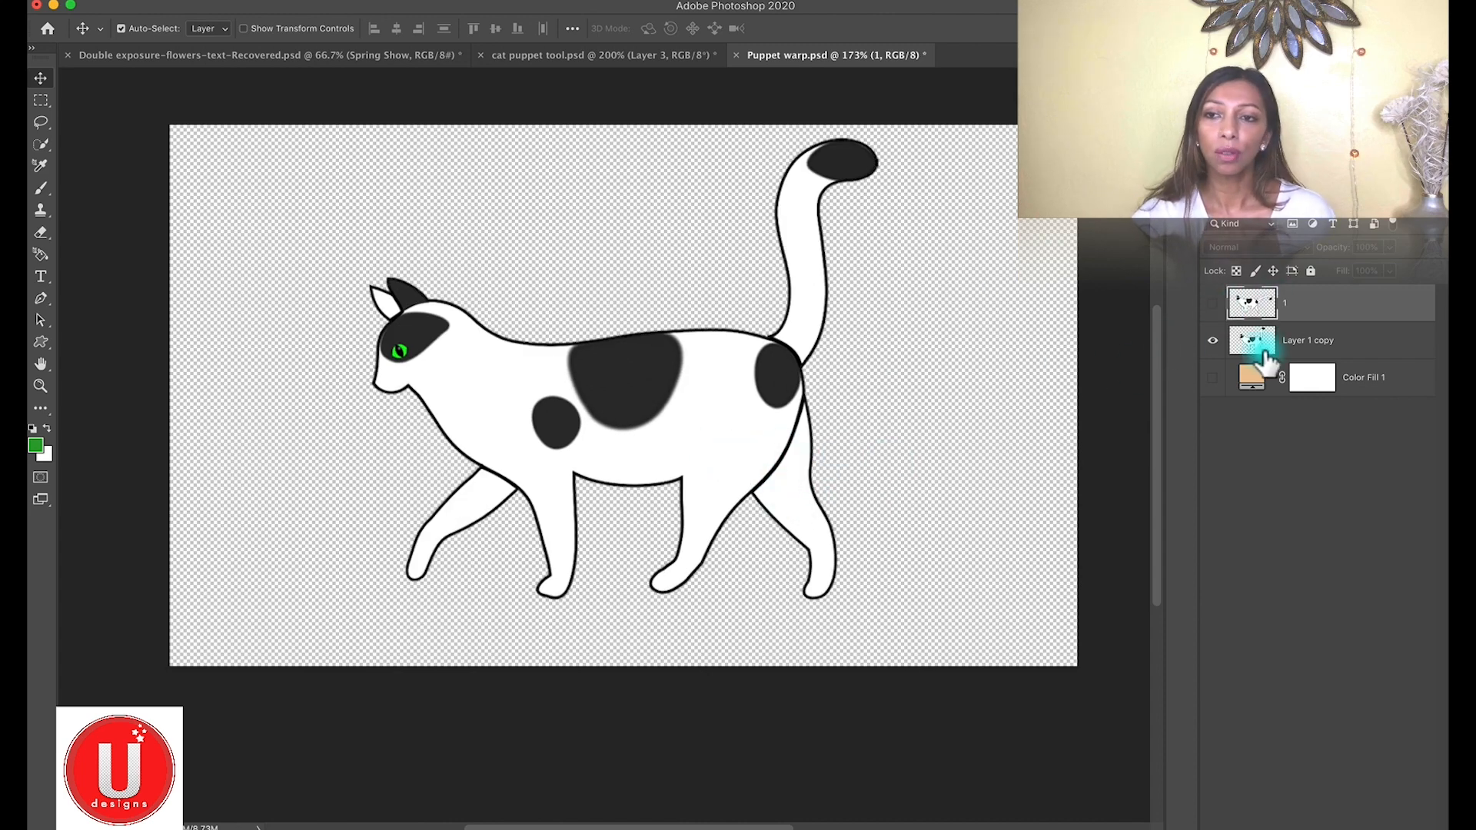
# Duplicate the Layer 1 copy layer
pyautogui.click(1266, 358)
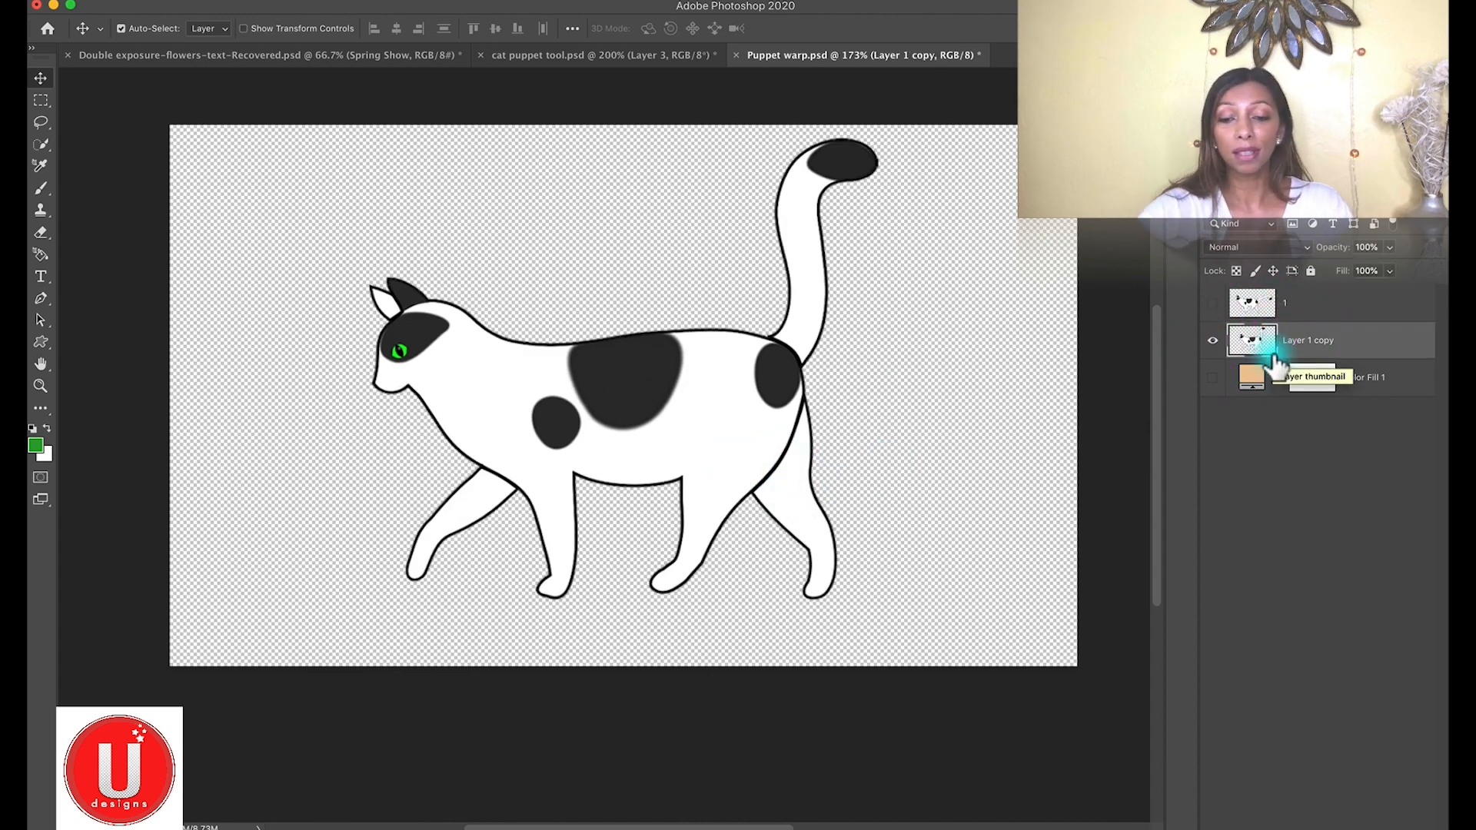
pyautogui.press('super')
pyautogui.press('super+j')
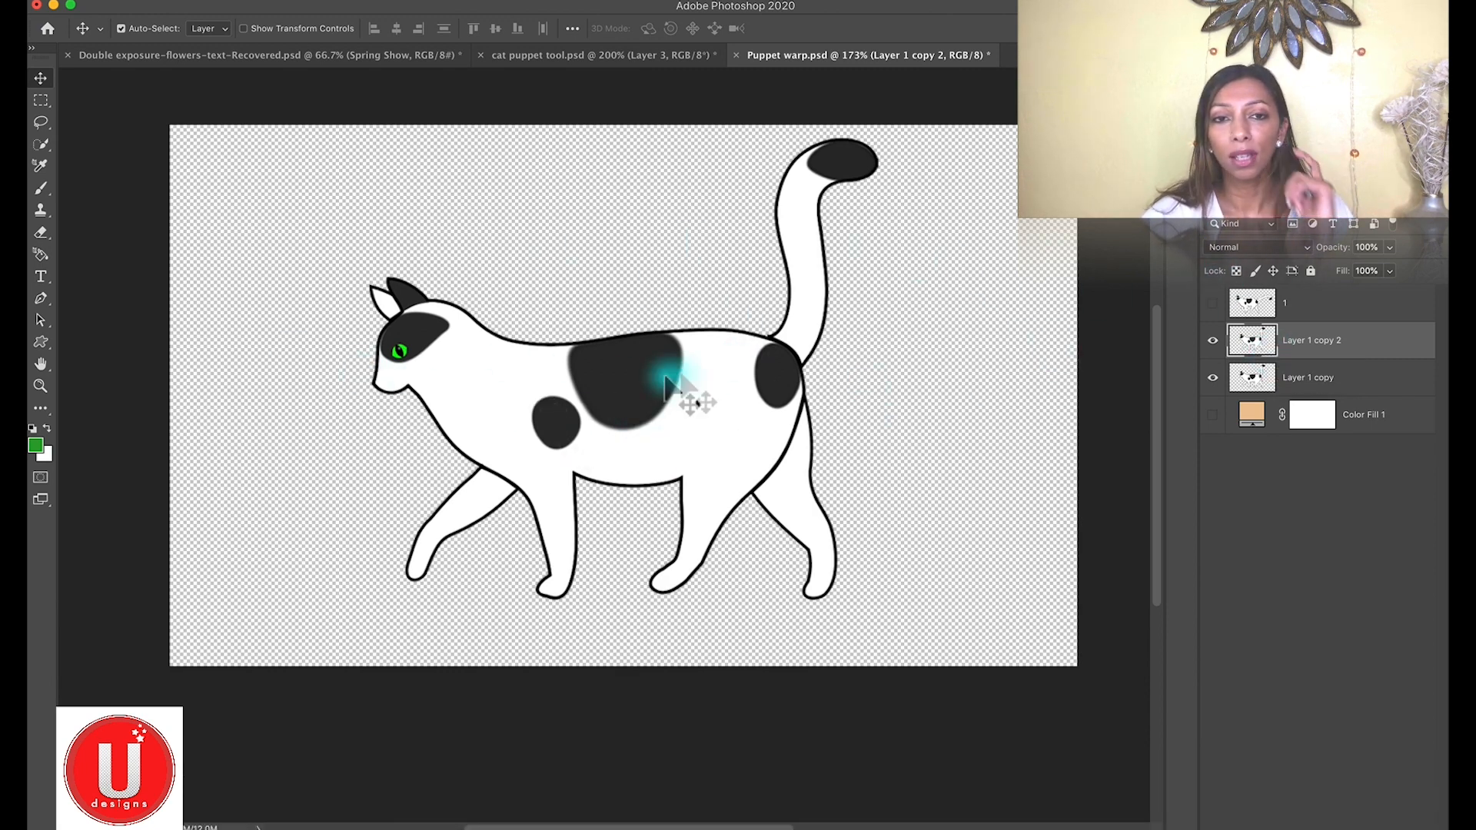
# Show the Color Fill 1 background and hide Layer 1 copy, leaving the duplicate Layer 1 copy 2 selected
pyautogui.click(1213, 416)
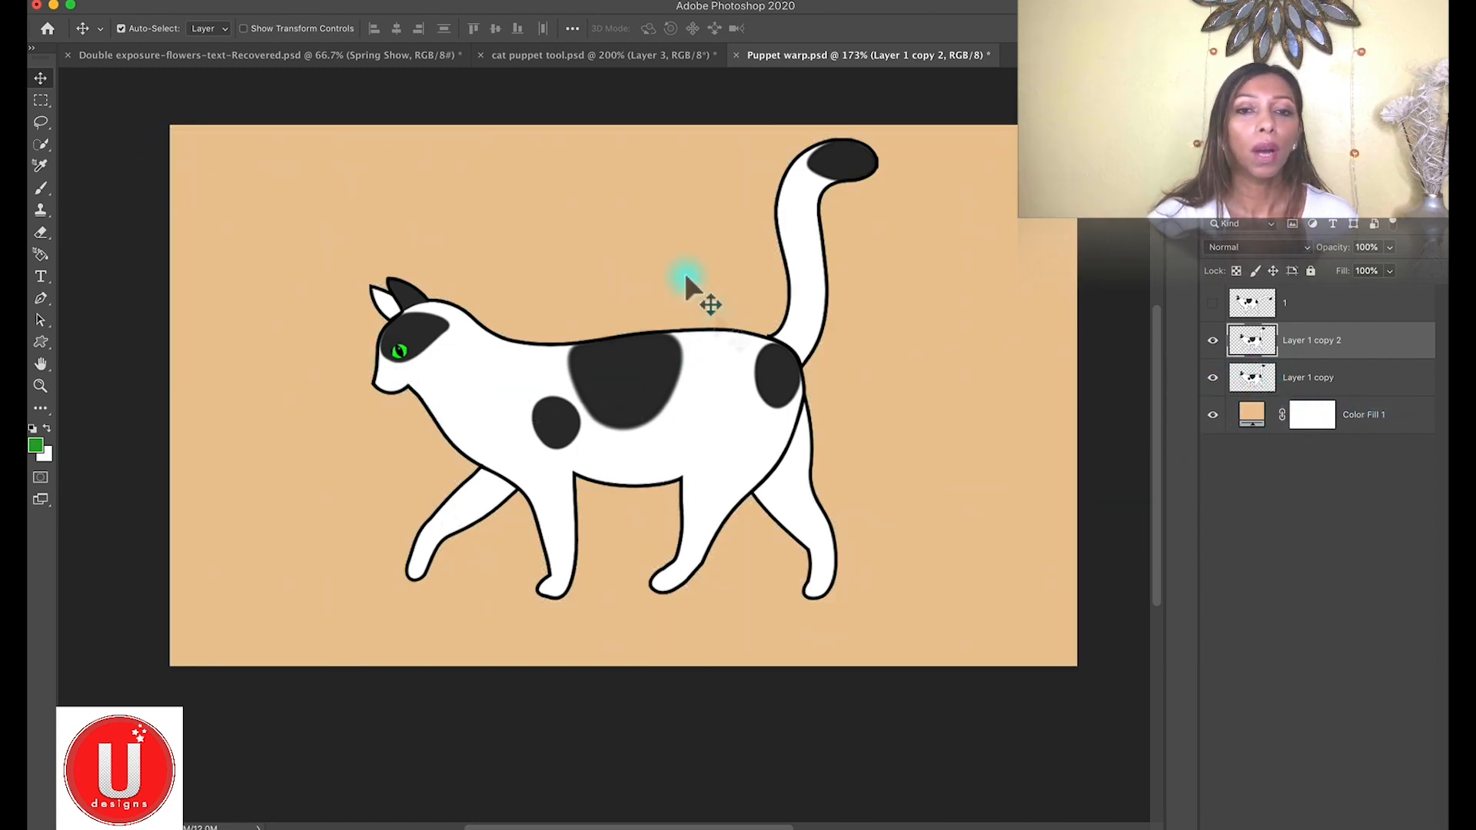
pyautogui.click(1291, 374)
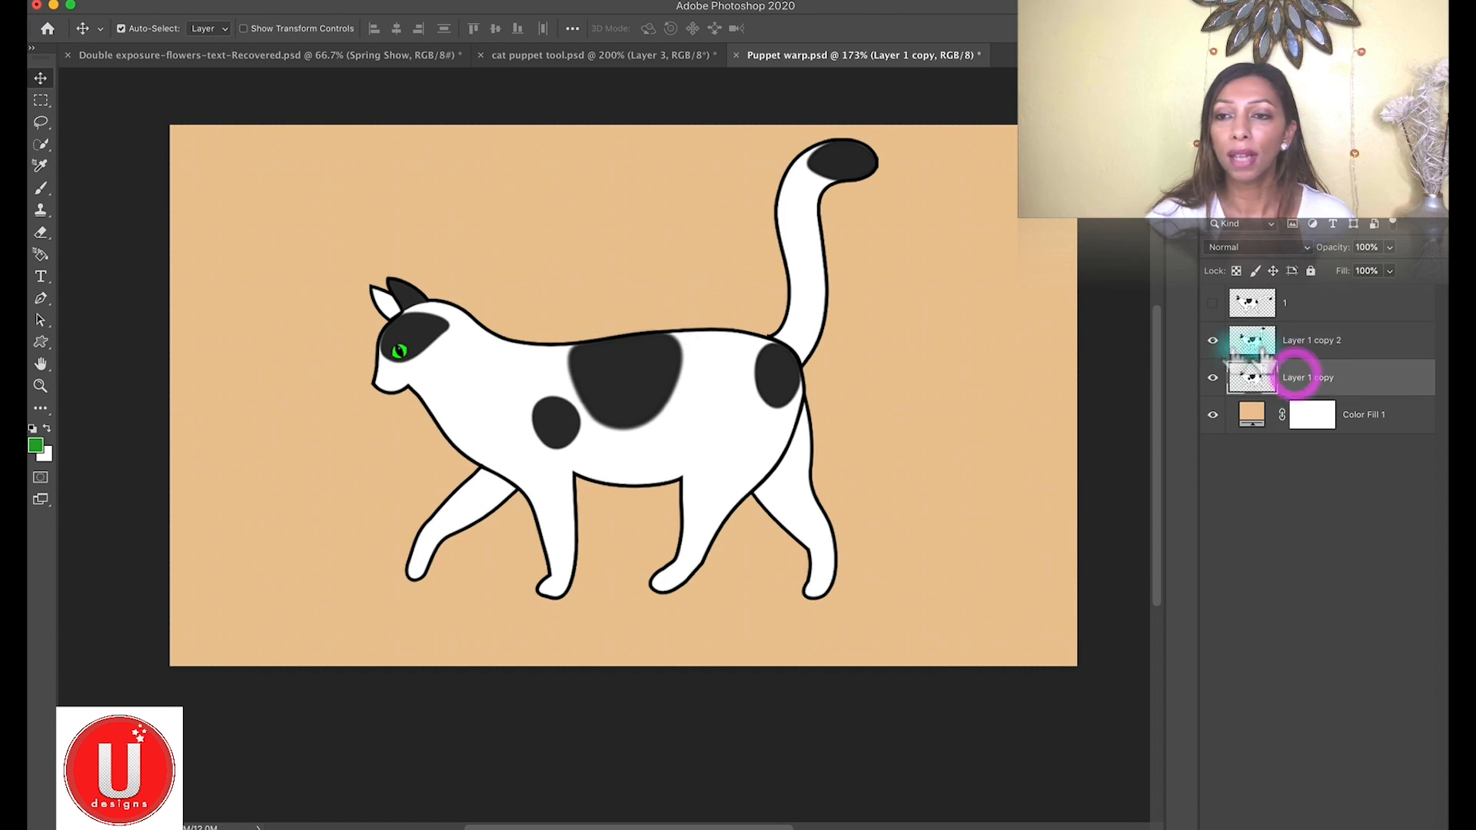
pyautogui.click(1213, 378)
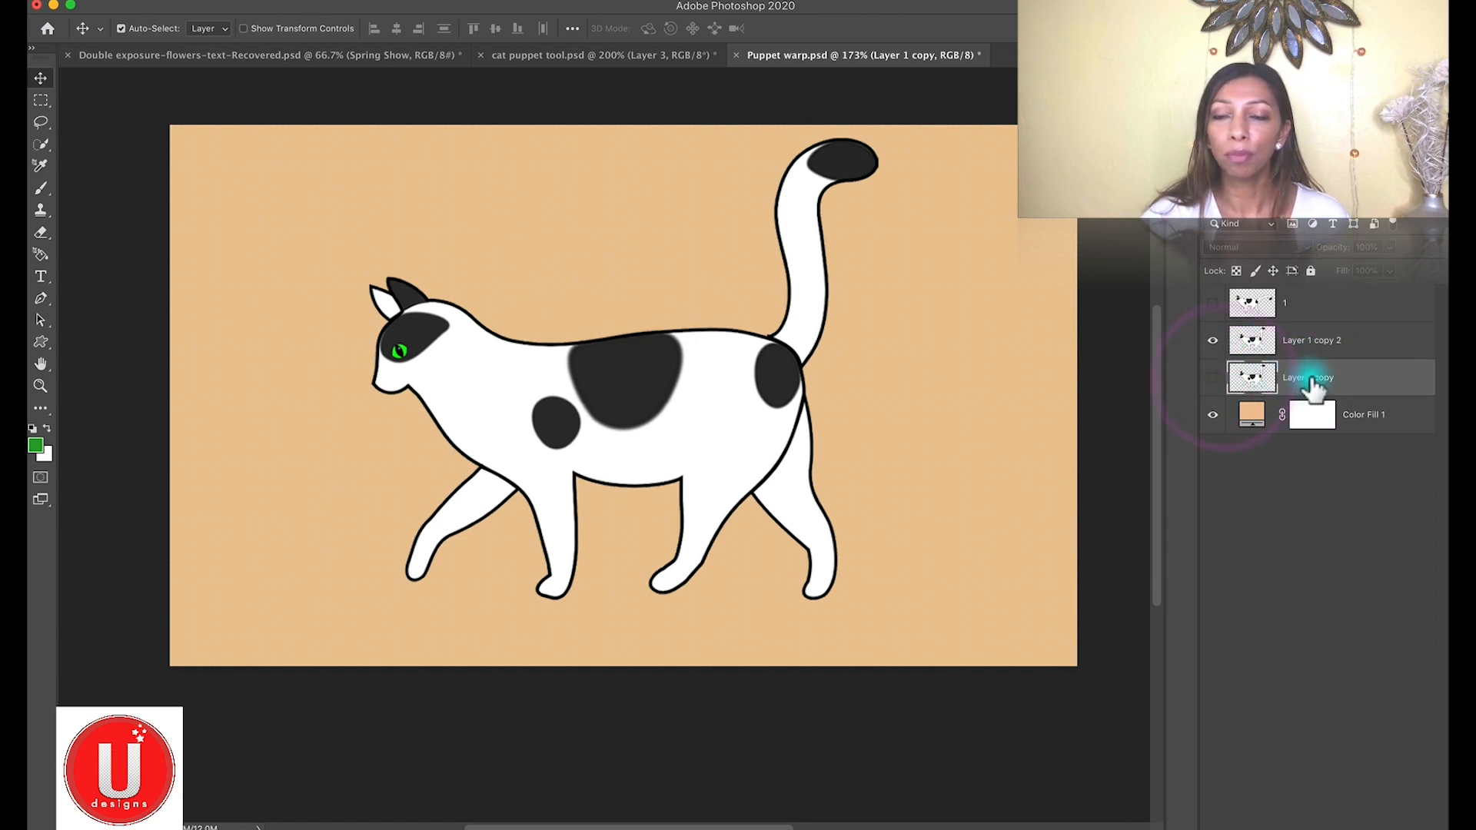
pyautogui.click(1292, 344)
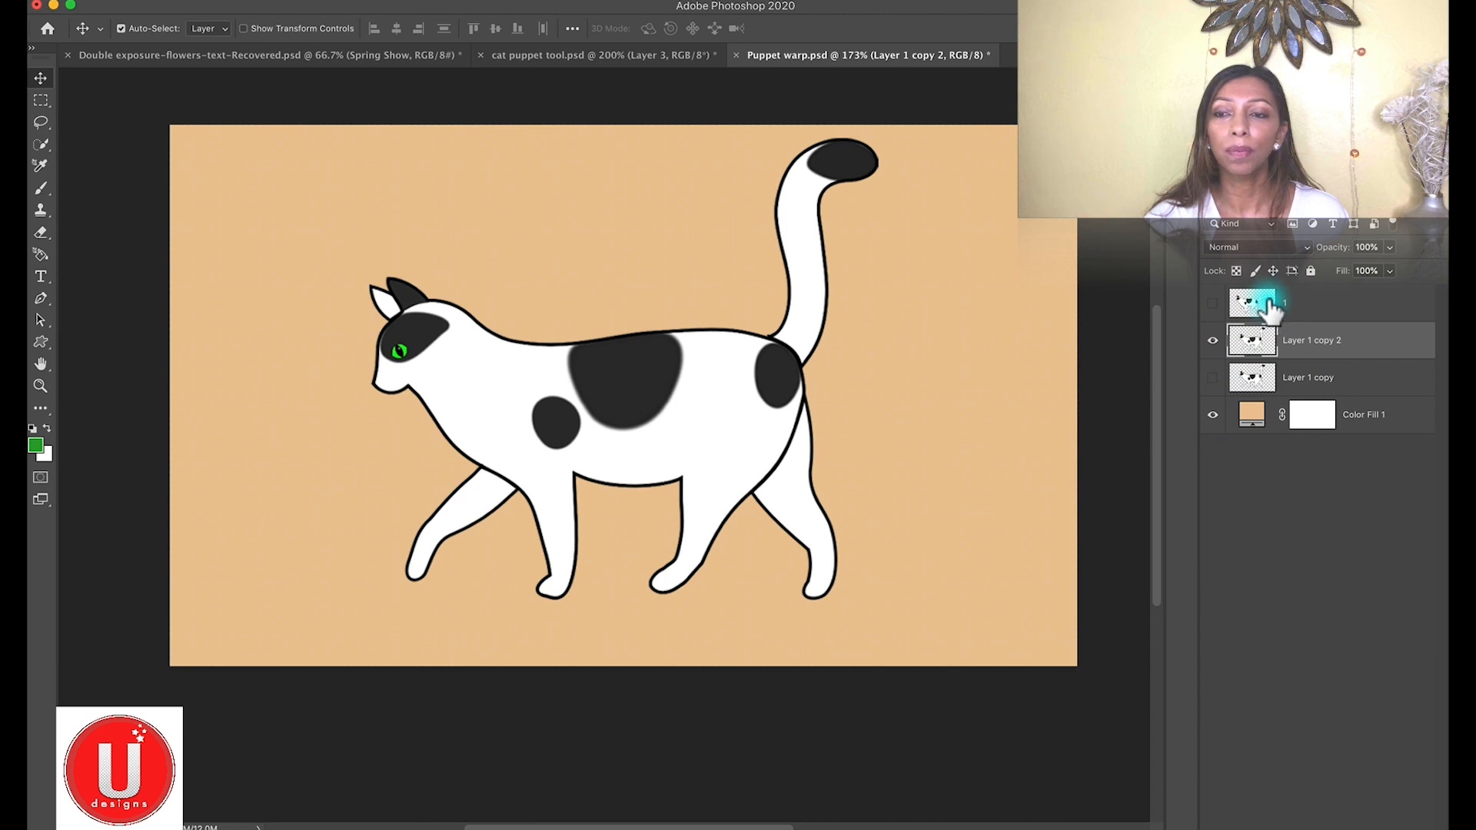
# Start Puppet Warp on Layer 1 copy 2 and display its mesh over the cat
pyautogui.click(211, 3)
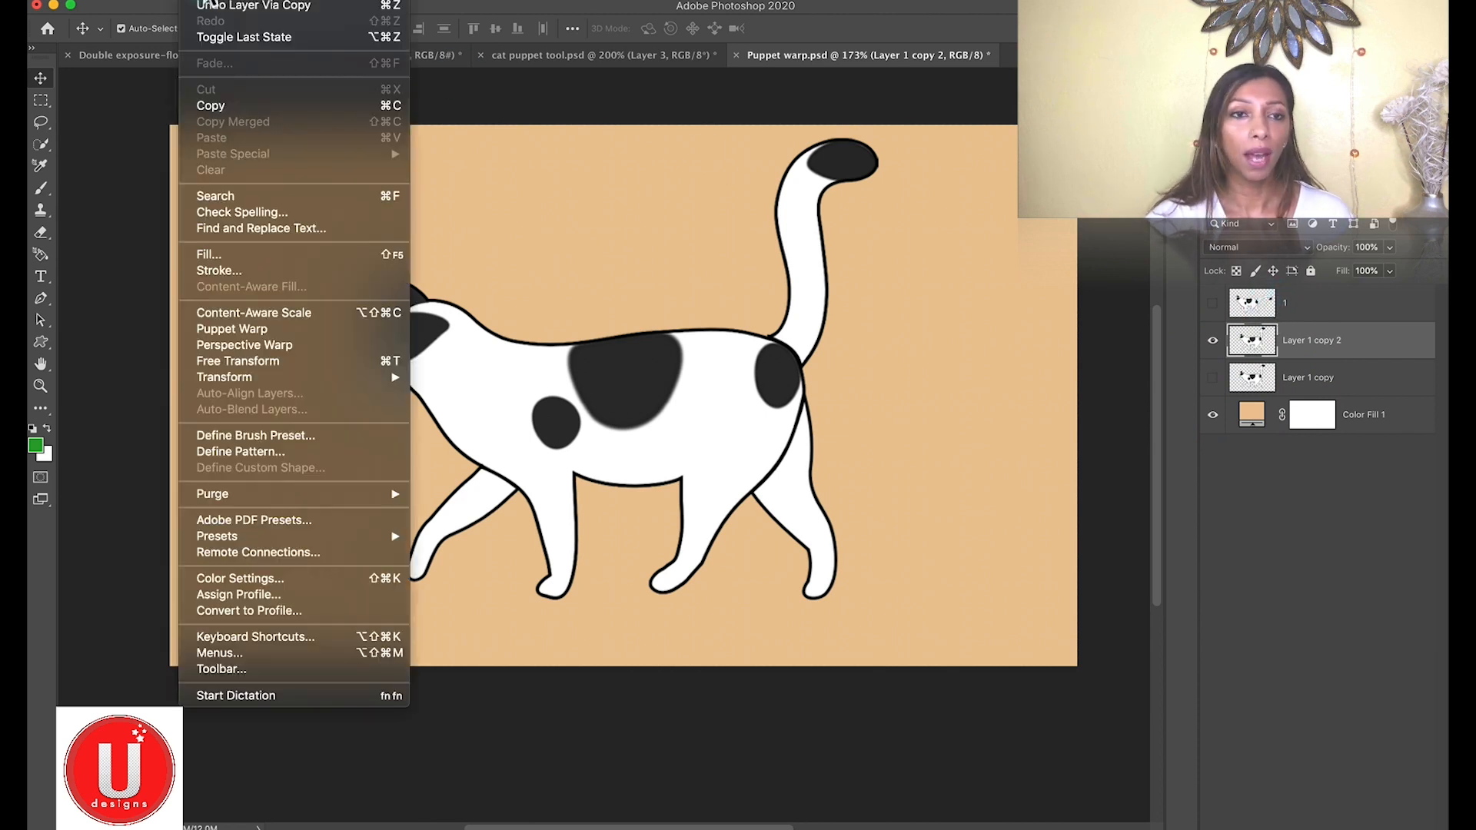
pyautogui.click(238, 329)
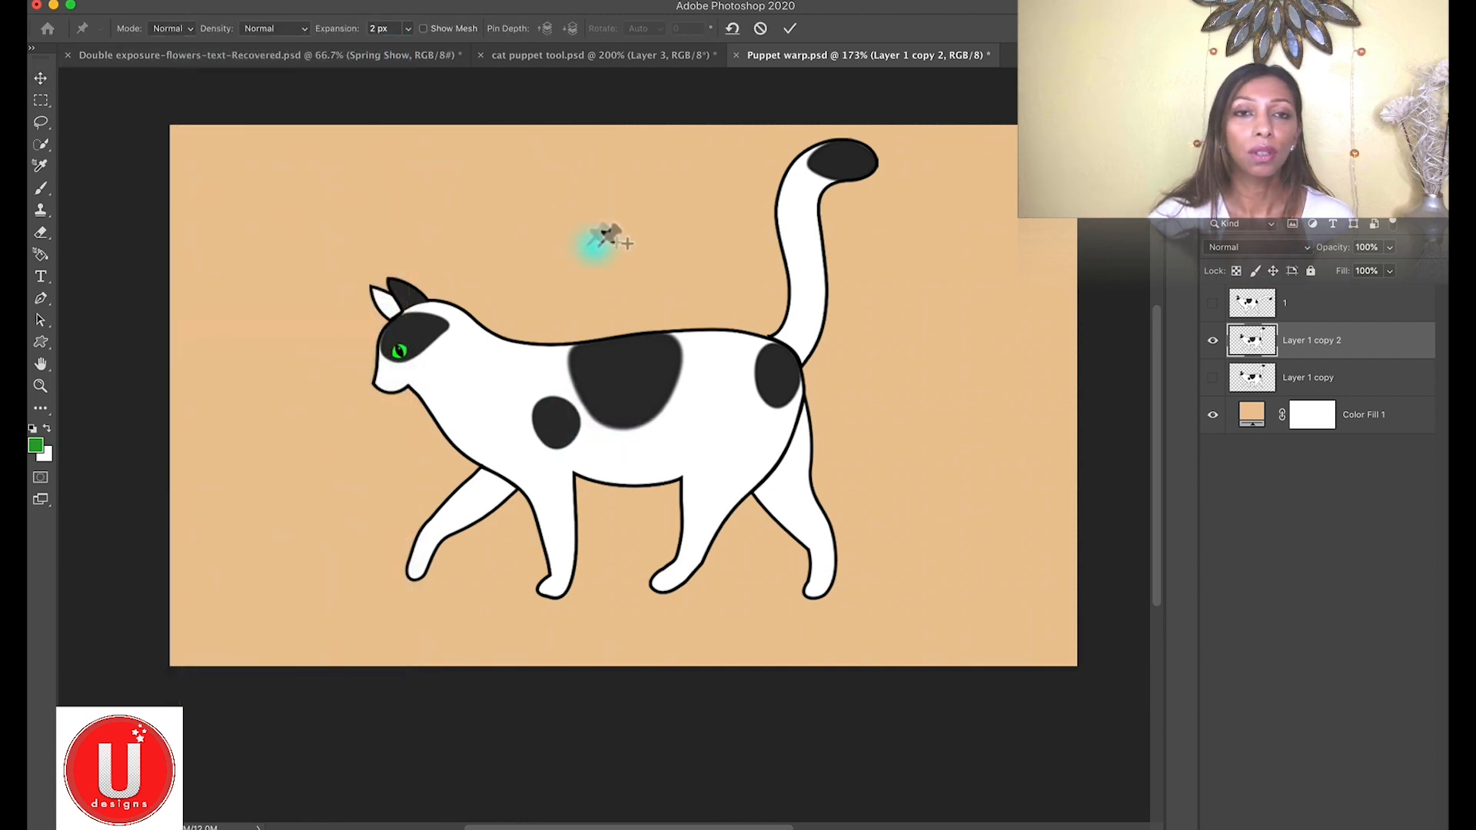
pyautogui.click(422, 28)
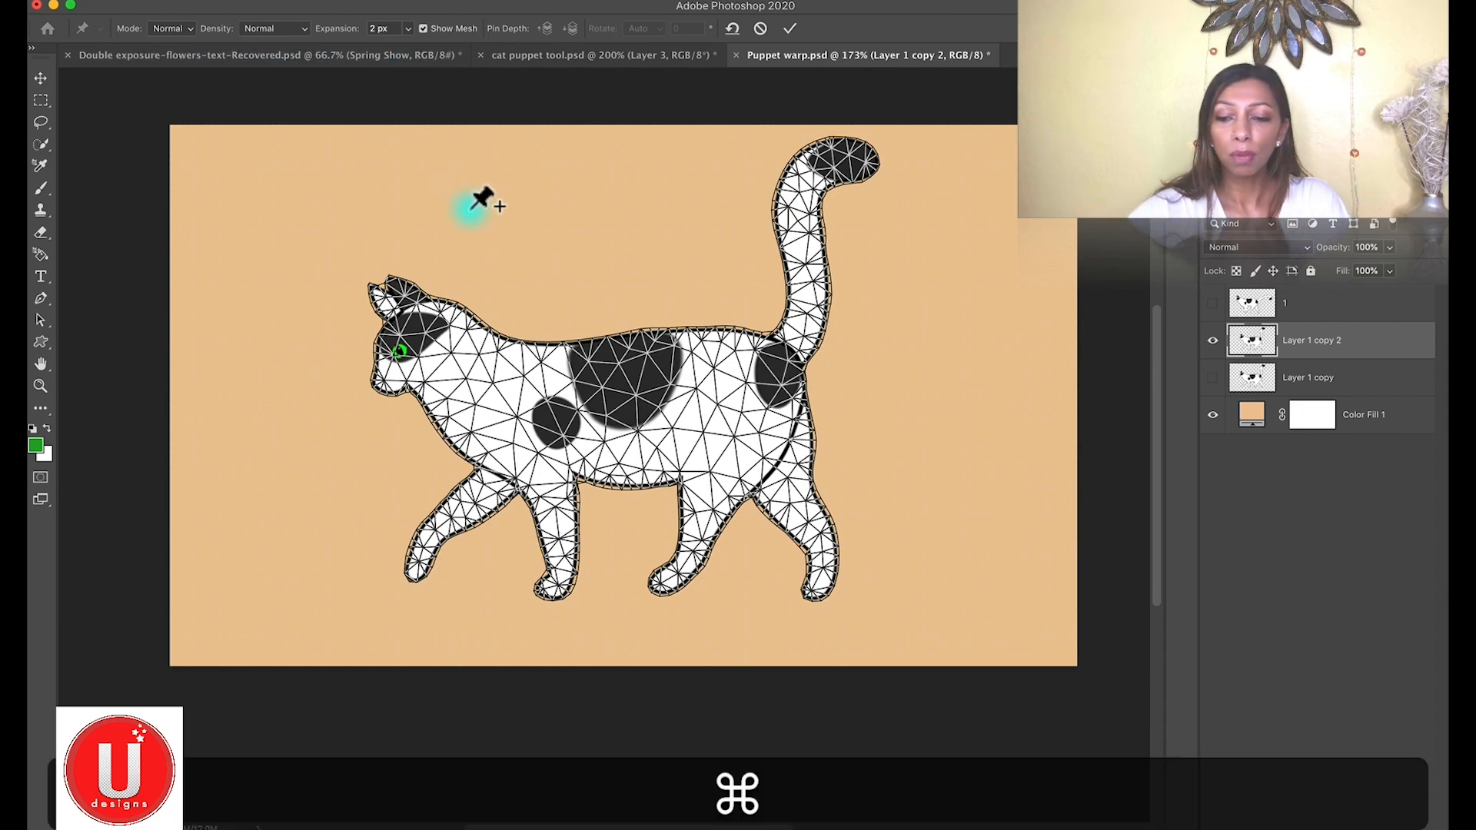
pyautogui.press('super+equal')
pyautogui.press('super+equal')
pyautogui.press('super+minus')
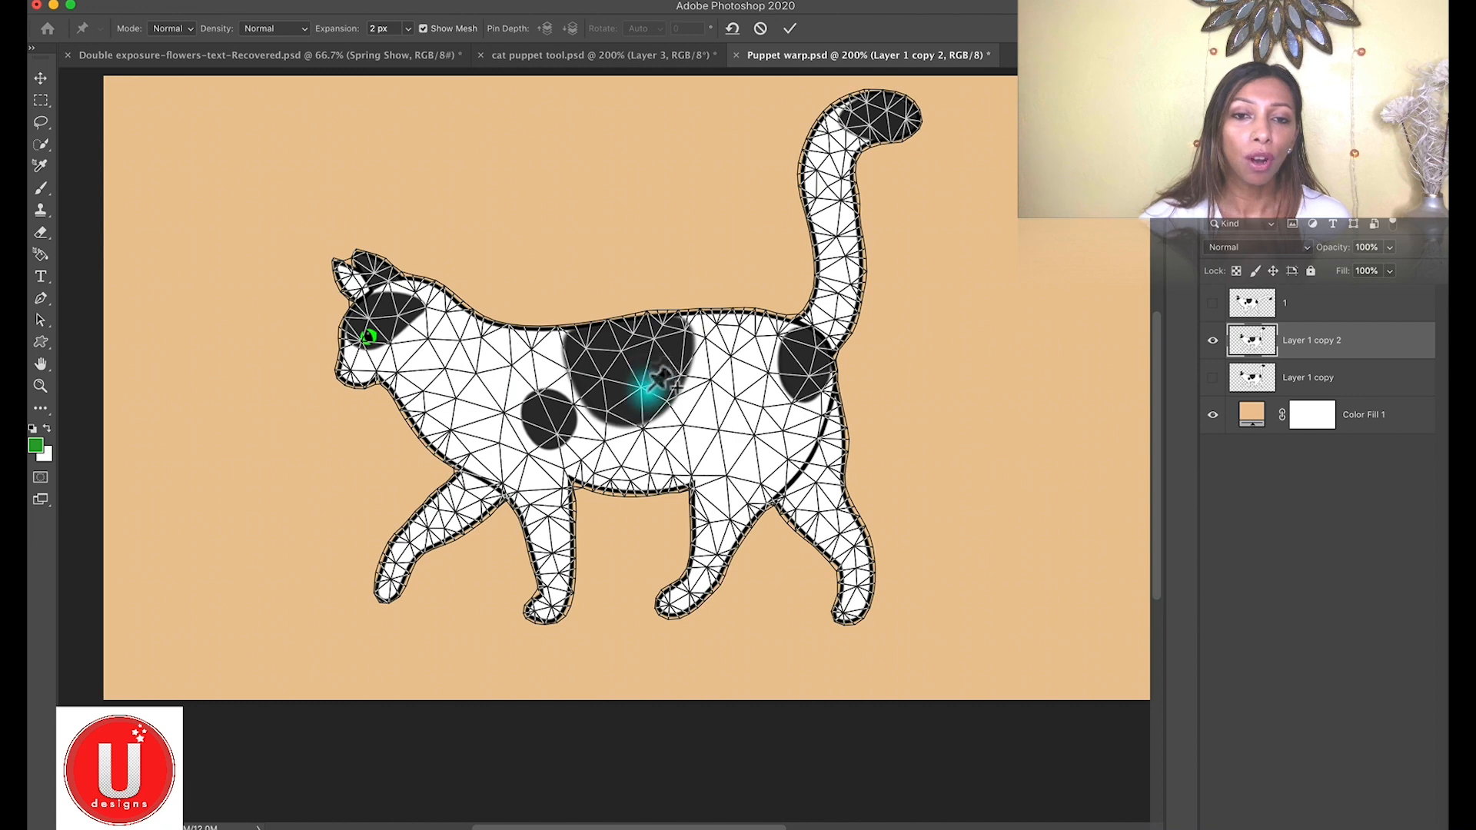
# Compare the More Points and Fewer Points mesh densities and set the density to More Points
pyautogui.click(286, 29)
pyautogui.click(280, 42)
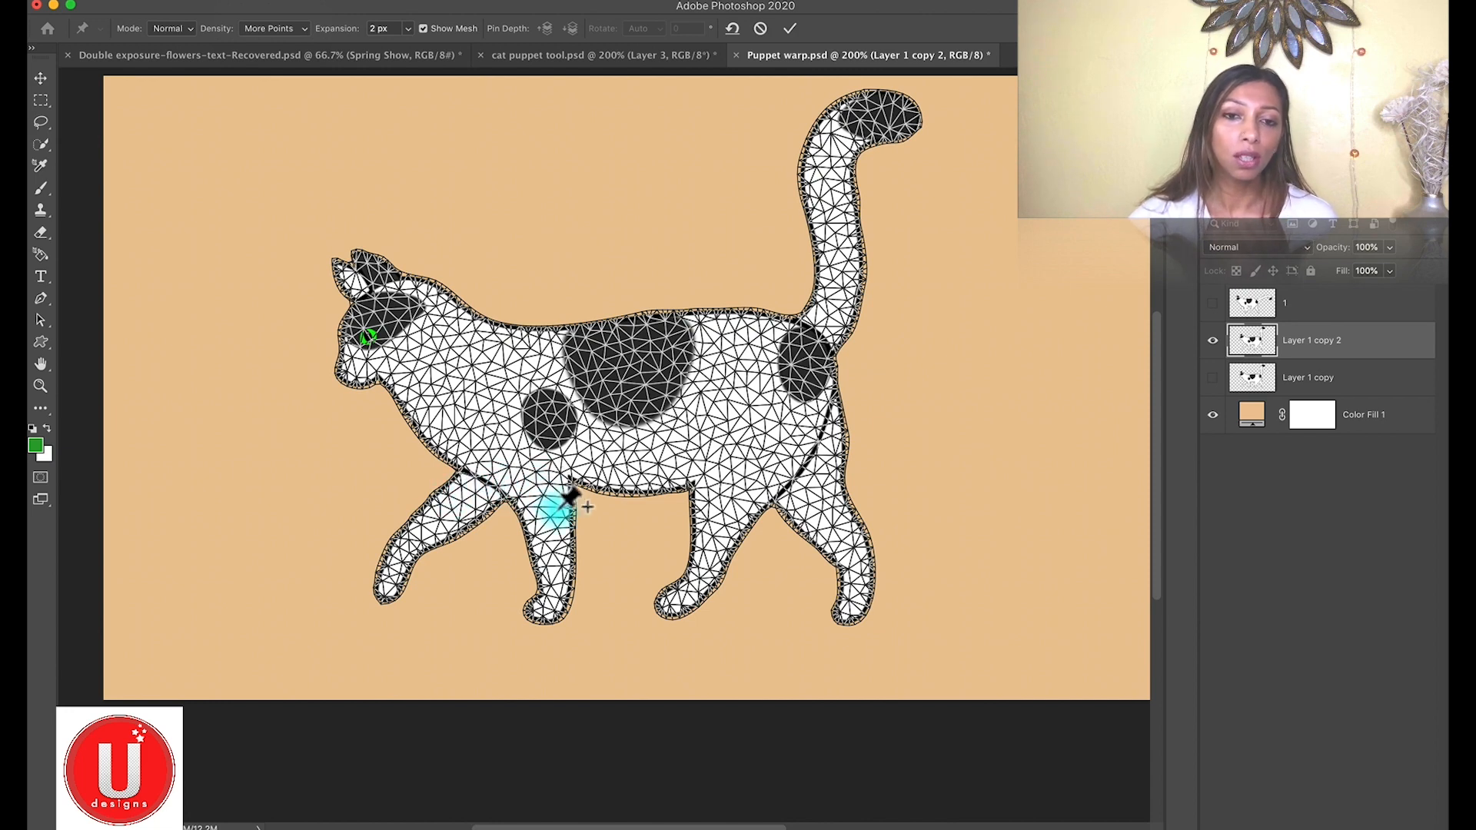
pyautogui.click(269, 29)
pyautogui.click(273, 4)
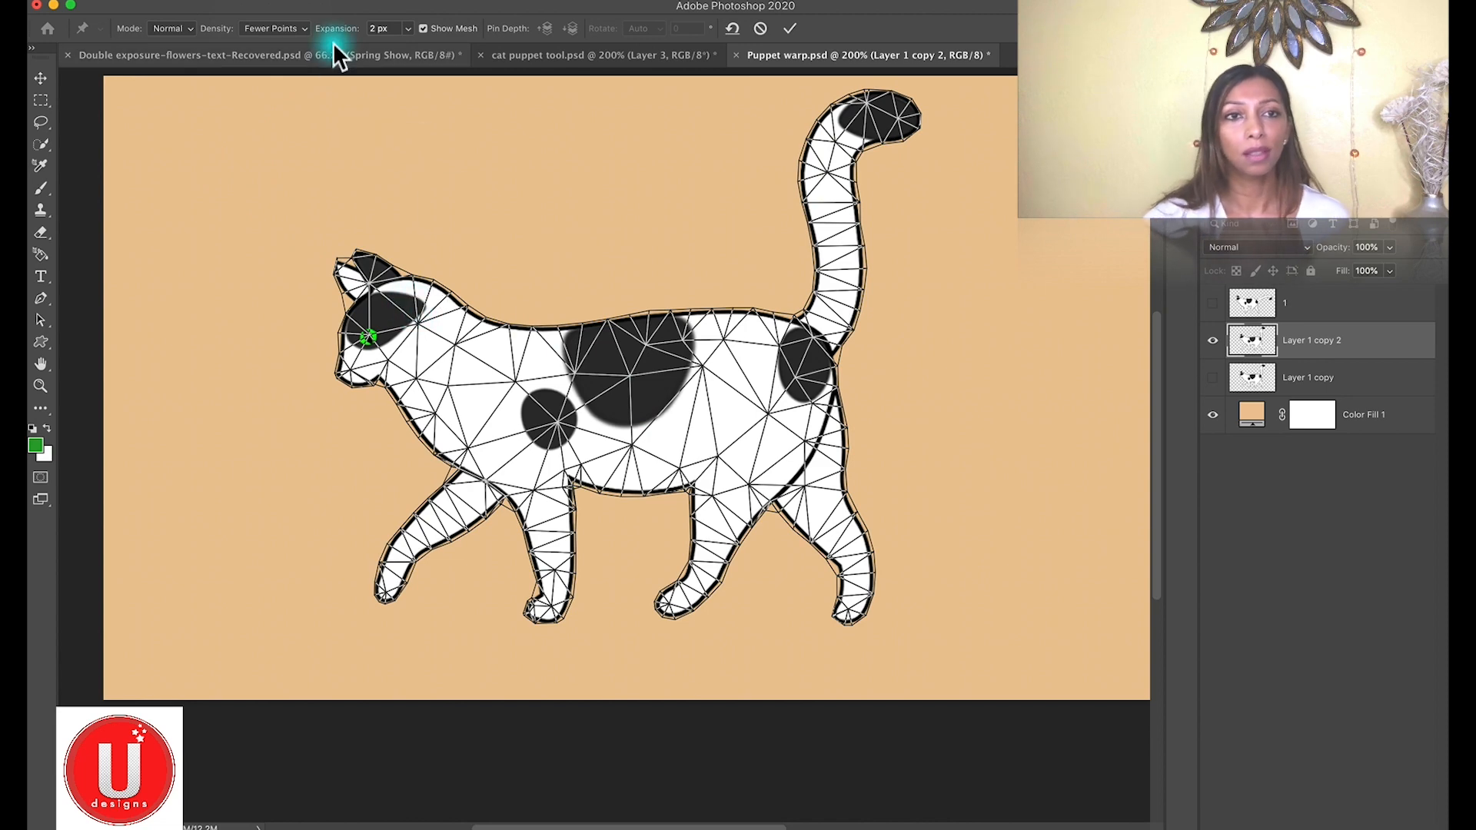
pyautogui.click(298, 27)
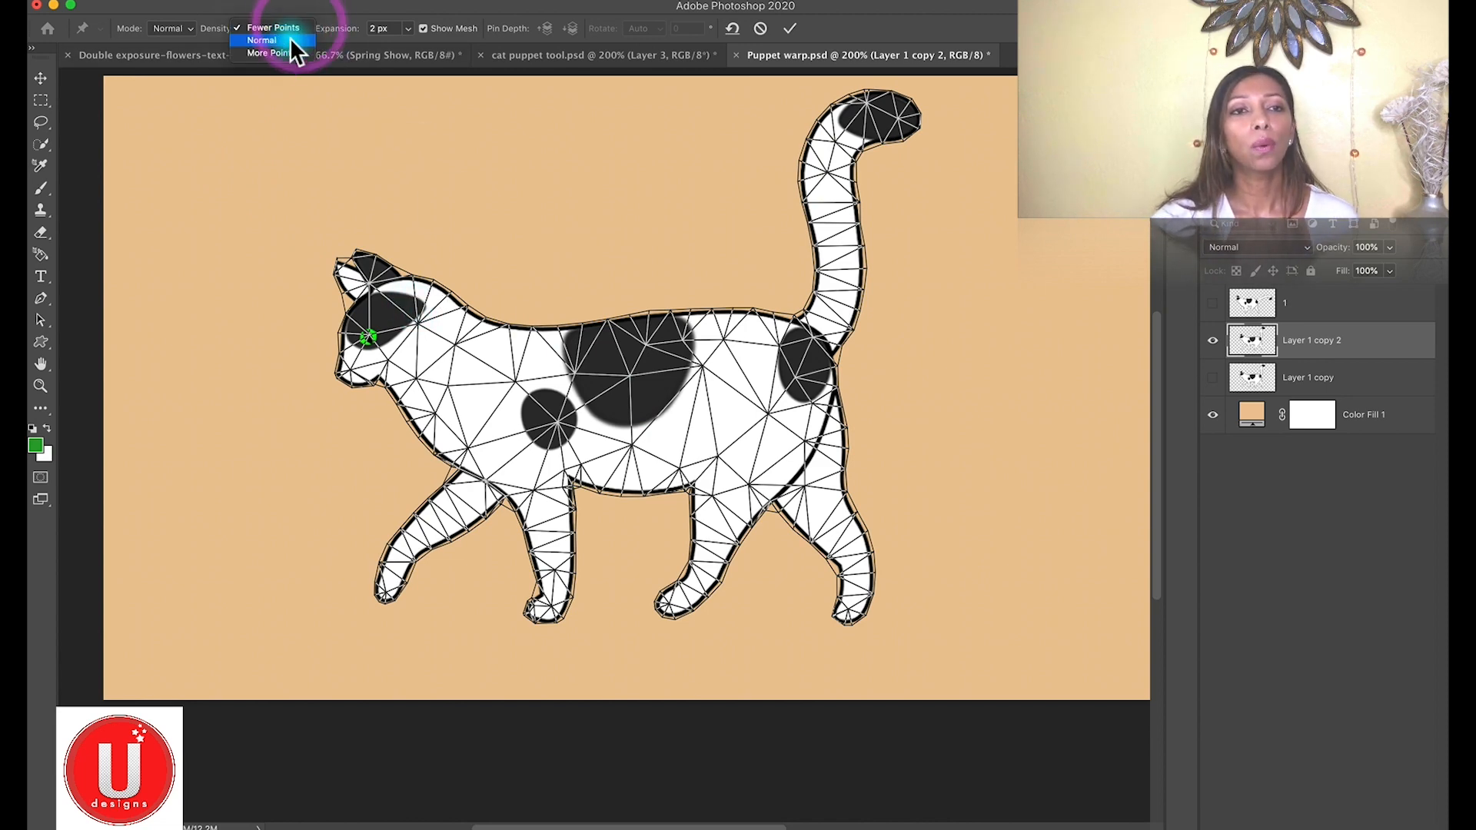
pyautogui.click(288, 49)
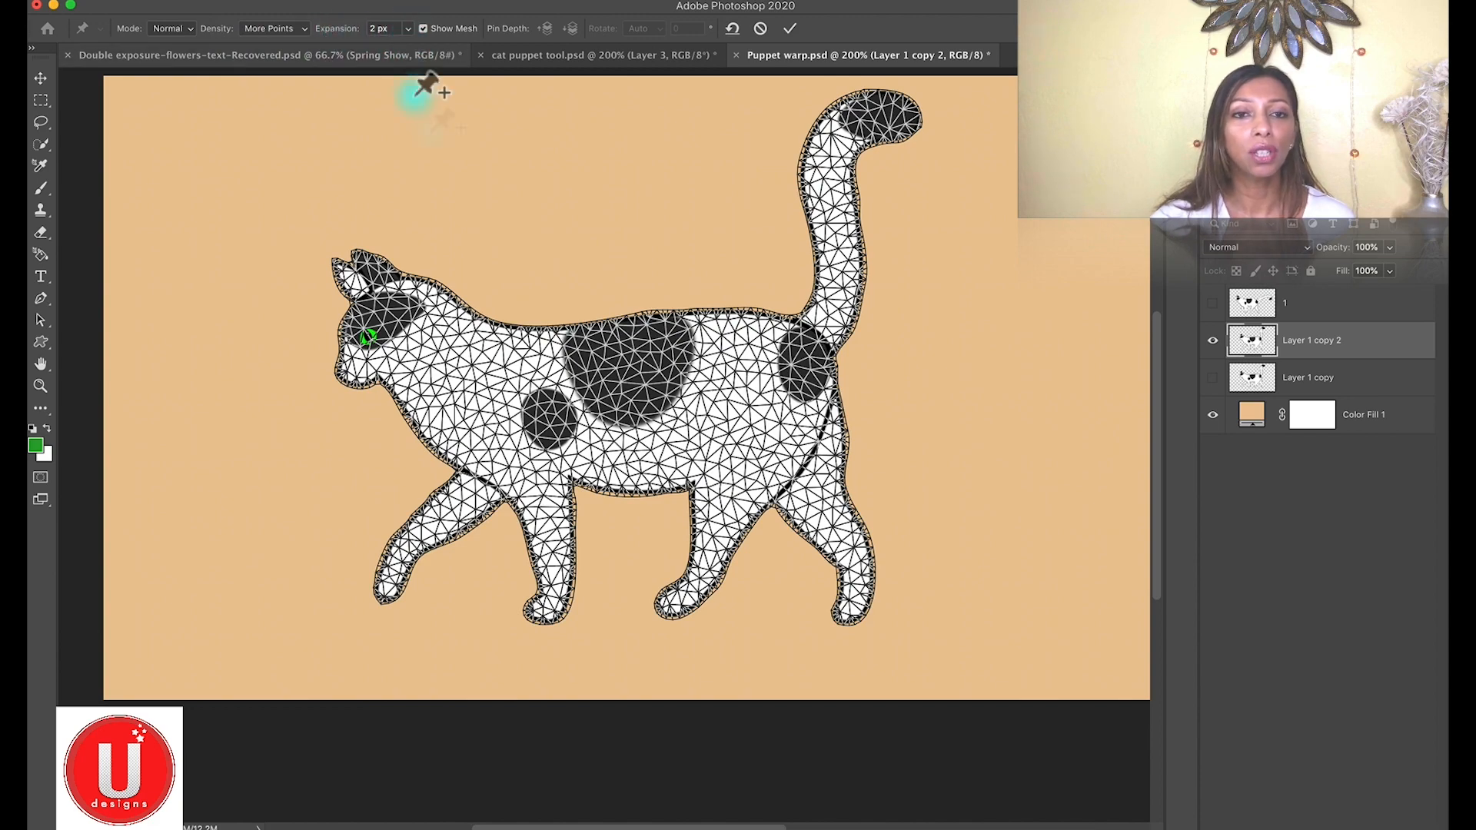
# Set the puppet mesh expansion to 0 px so the mesh fits tightly around the cat's outline
pyautogui.press('super')
pyautogui.press('super+equal')
pyautogui.press('super+equal')
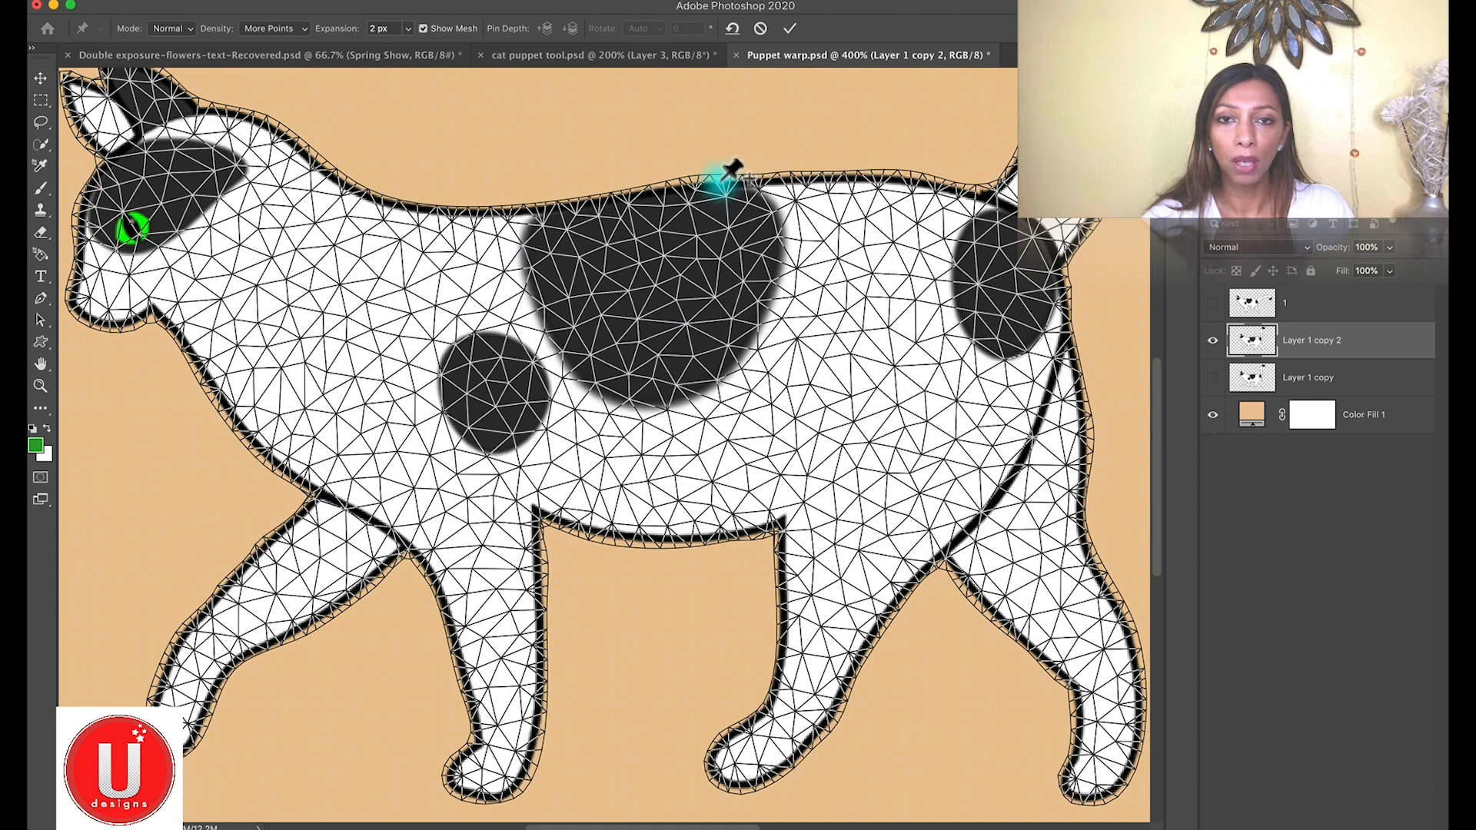
pyautogui.click(396, 28)
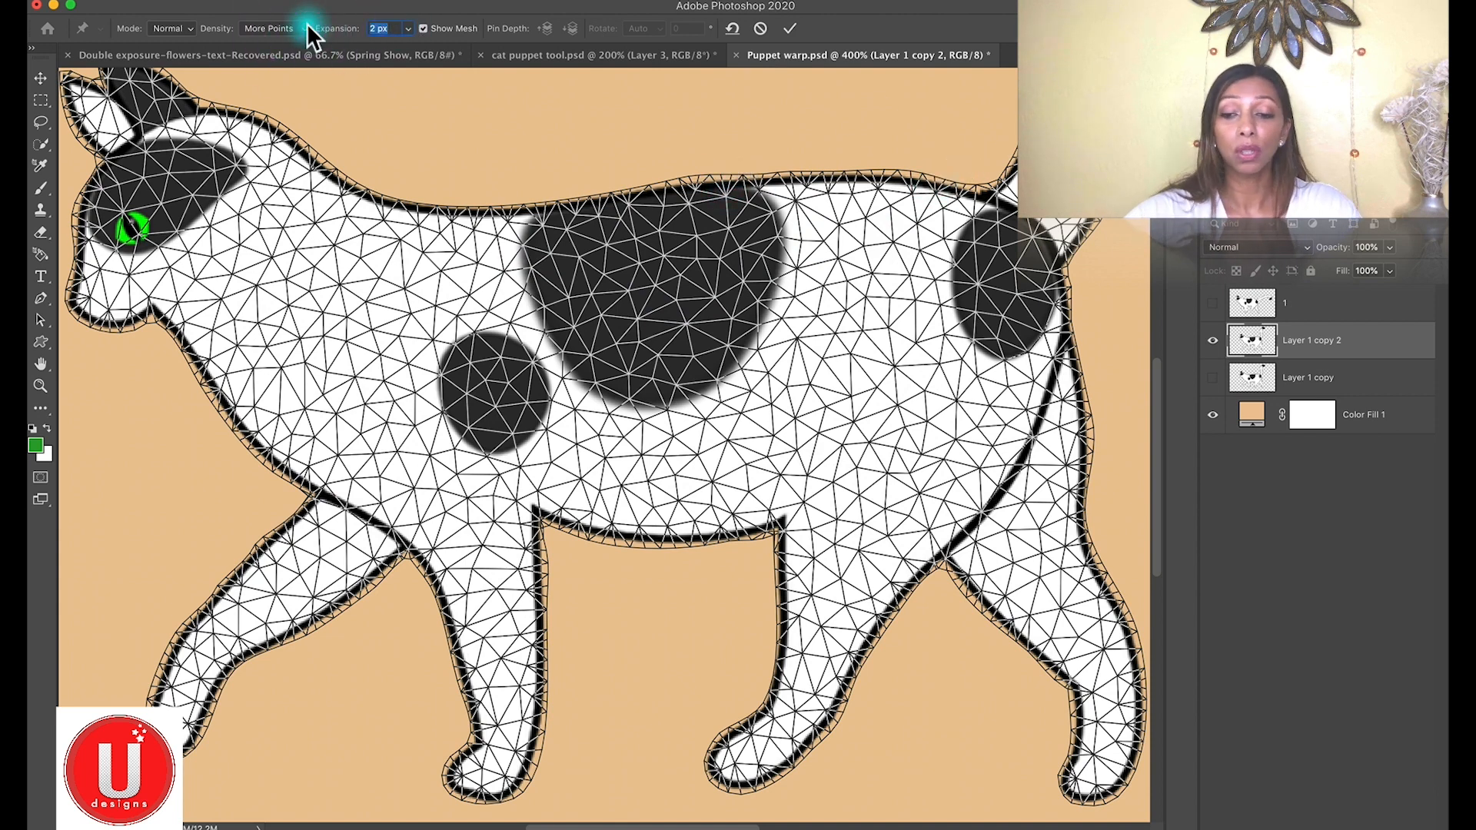
pyautogui.write('0')
pyautogui.press('Return')
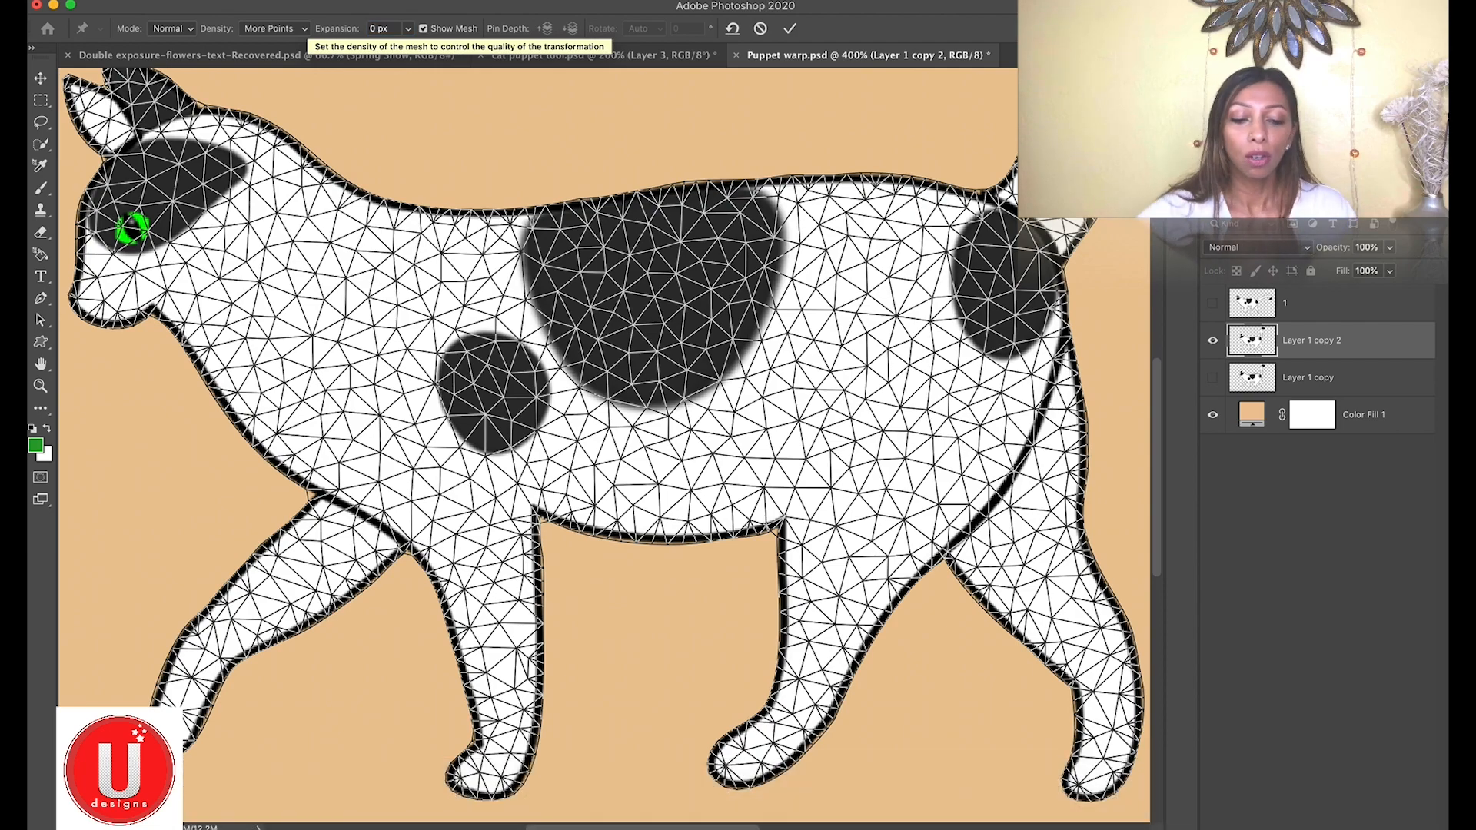
pyautogui.press('super+minus')
pyautogui.press('super+minus')
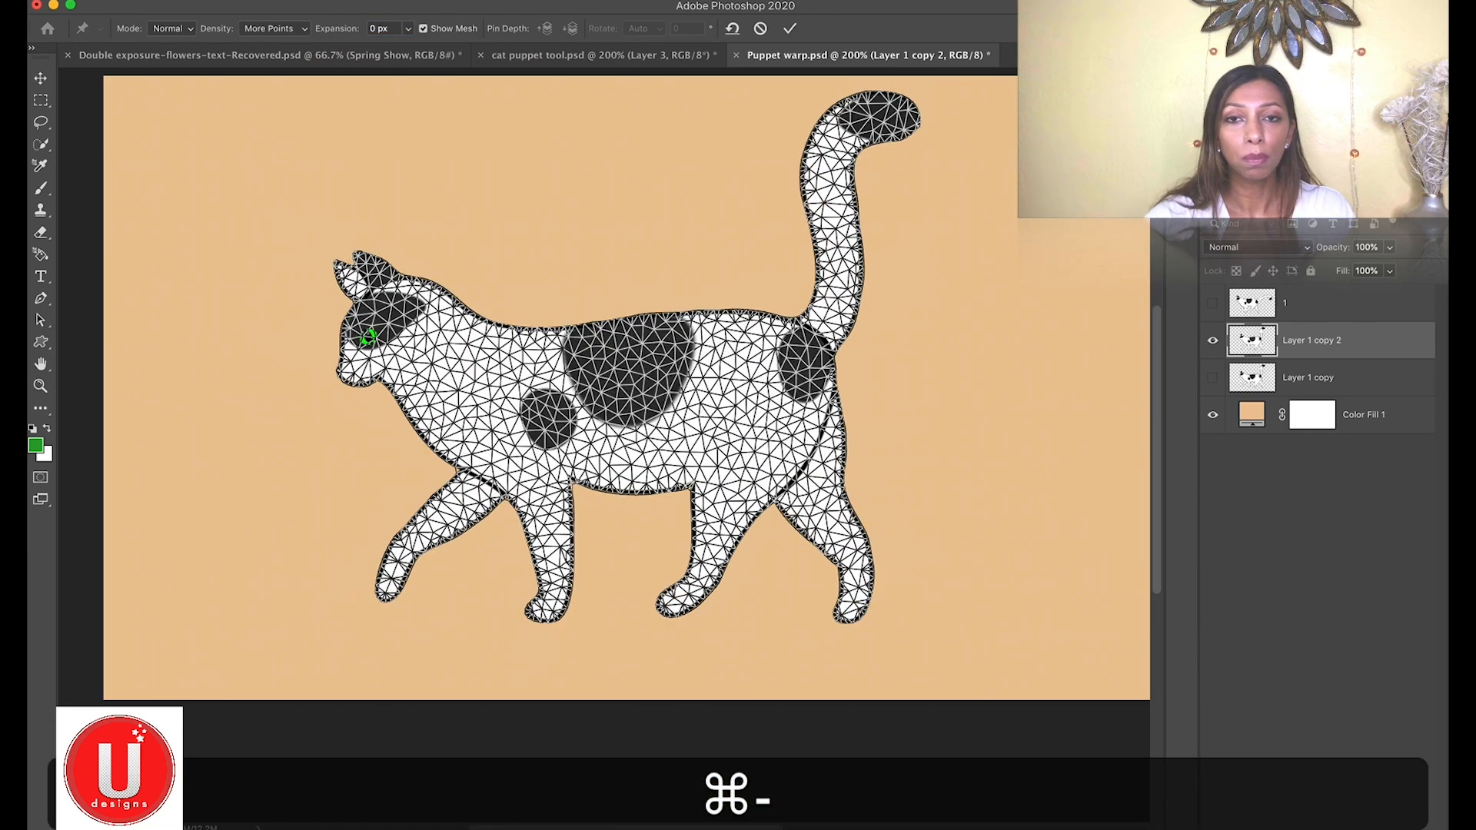
# Toggle the mesh display off and on to compare the cat with and without it, leaving the mesh shown
pyautogui.click(426, 28)
pyautogui.click(427, 28)
pyautogui.click(427, 29)
pyautogui.click(426, 27)
pyautogui.click(426, 28)
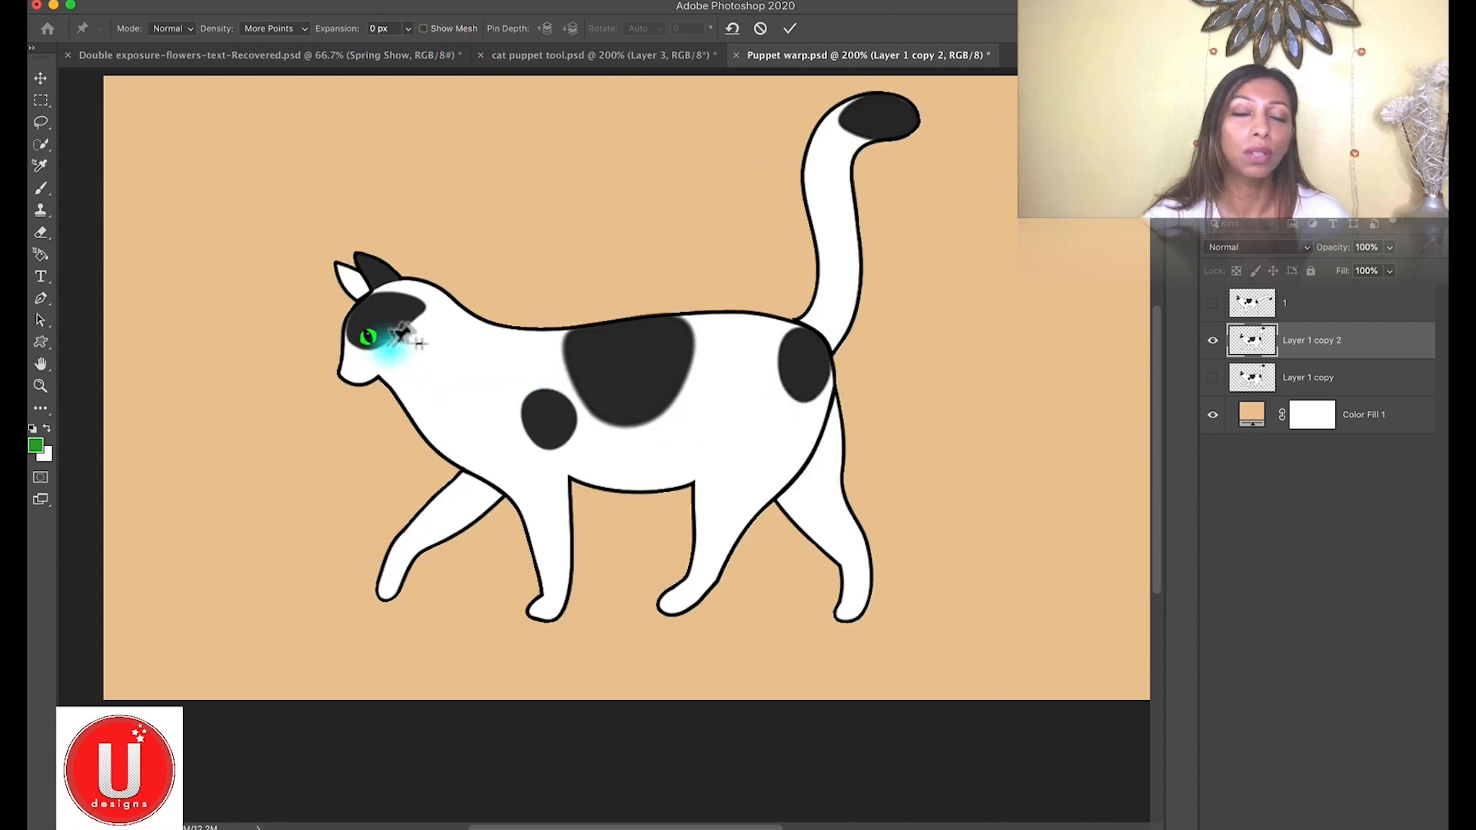
pyautogui.click(423, 28)
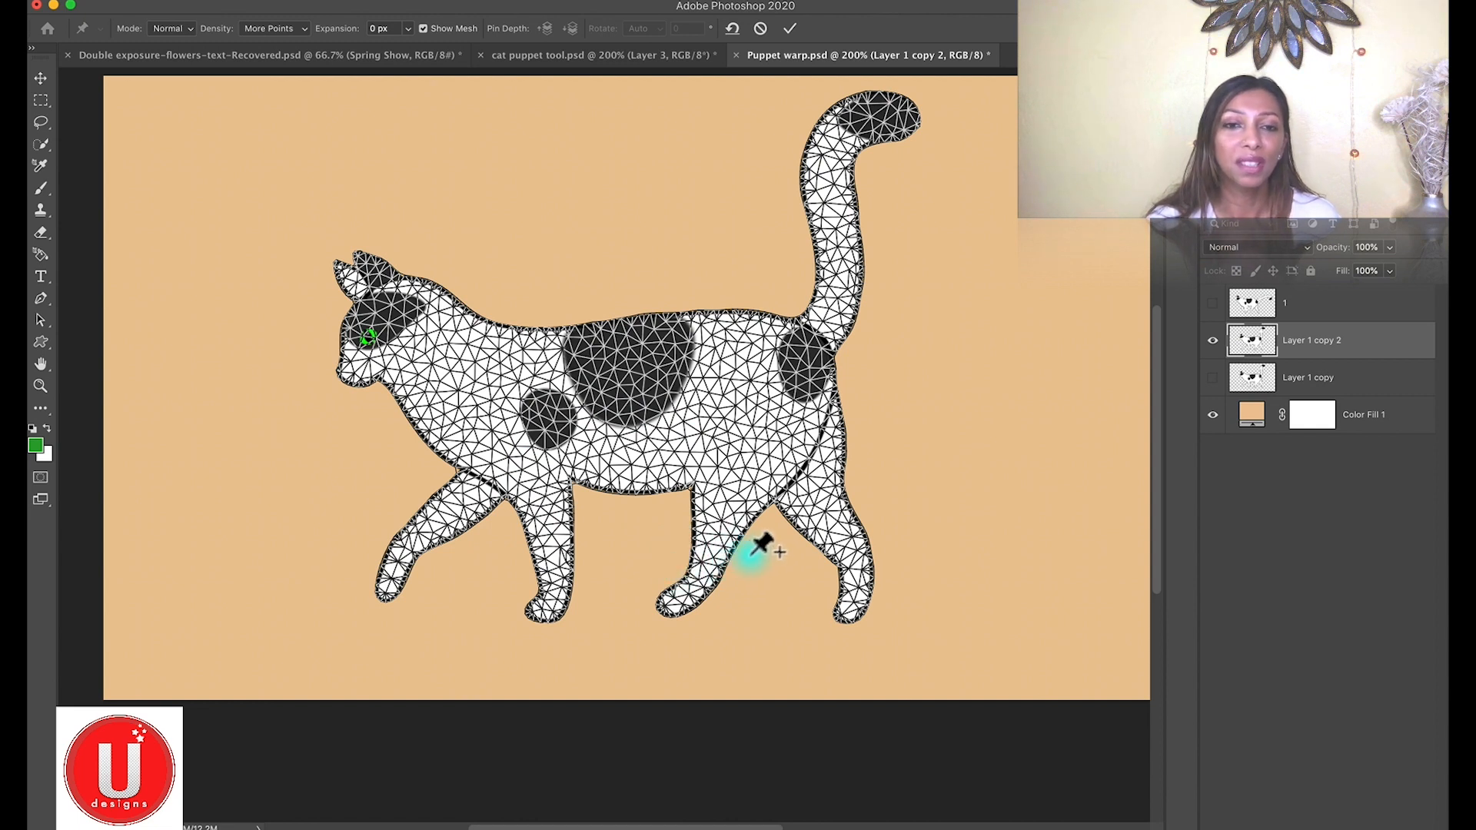
# Pin the lifted front leg's paw and knee, try pulling the paw down, and undo back to the paw pin
pyautogui.click(386, 595)
pyautogui.click(415, 538)
pyautogui.moveTo(388, 589)
pyautogui.mouseDown()
pyautogui.moveTo(481, 609)
pyautogui.moveTo(388, 609)
pyautogui.mouseUp()
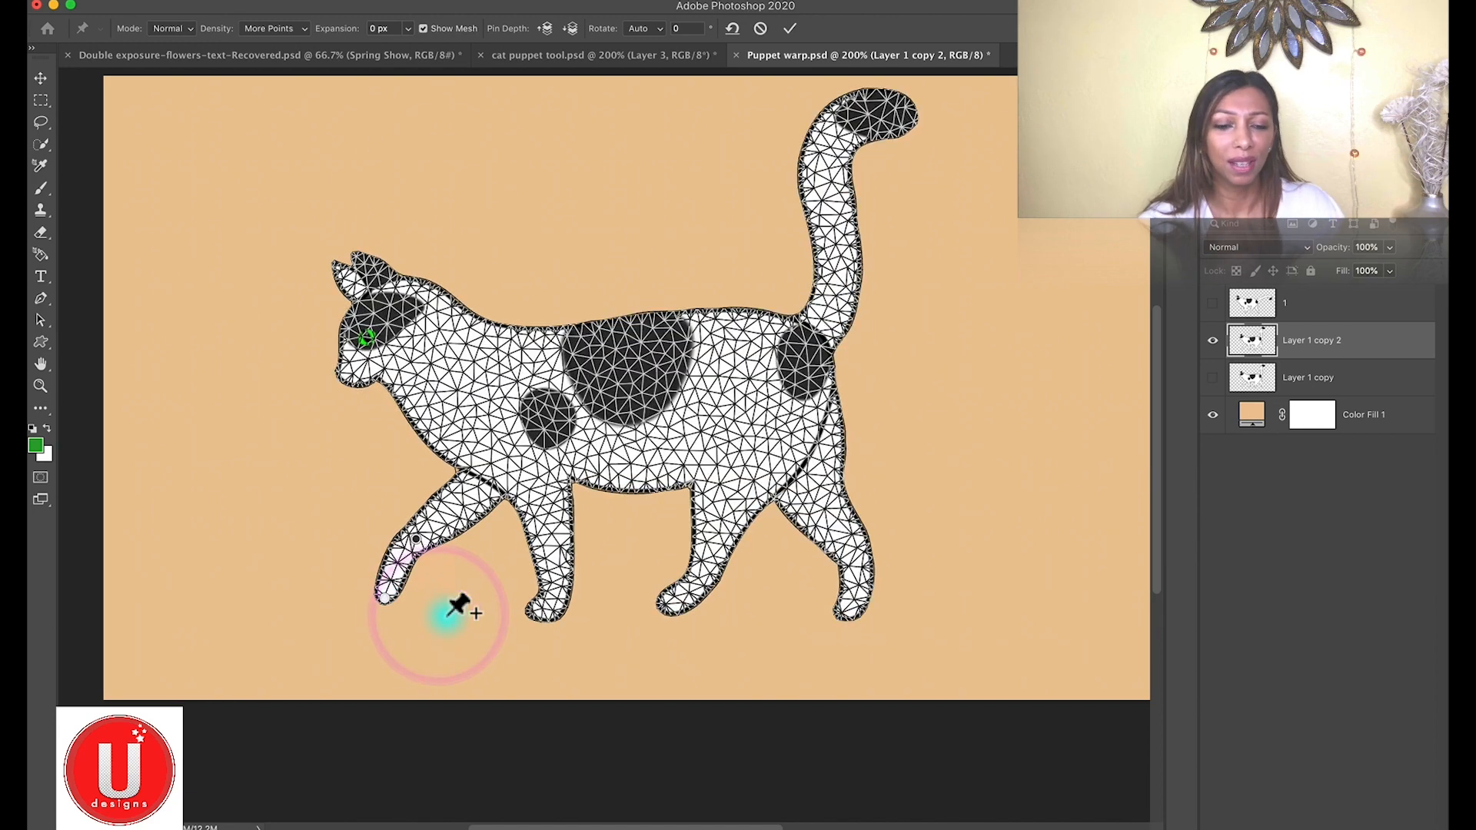
pyautogui.press('super+z')
pyautogui.press('super+z')
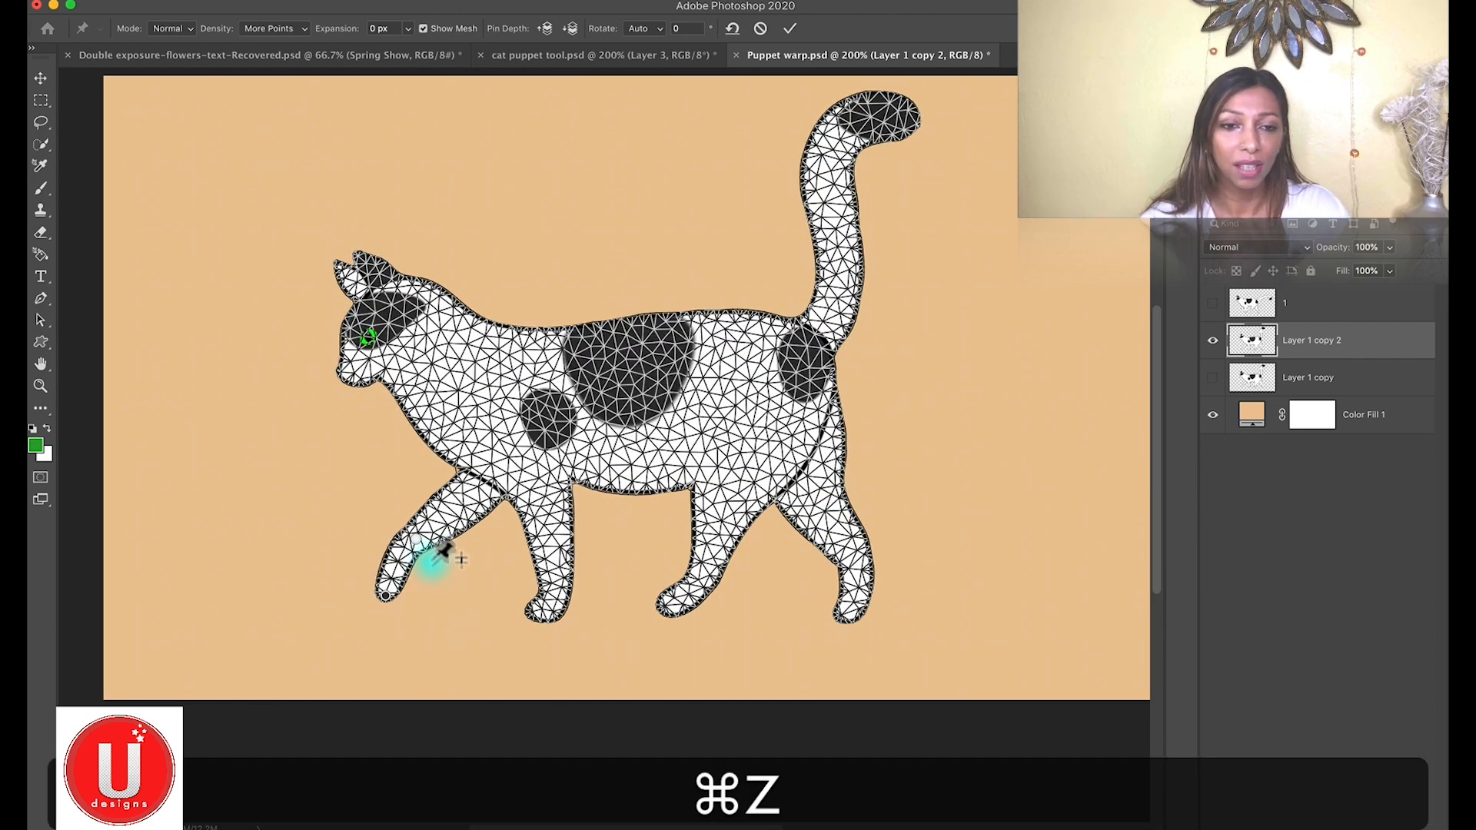
# Pin the lifted front leg's knee again, undoing its accidental shift, and pin the paws of the other three legs
pyautogui.moveTo(417, 539)
pyautogui.mouseDown()
pyautogui.moveTo(425, 587)
pyautogui.moveTo(455, 584)
pyautogui.moveTo(363, 534)
pyautogui.moveTo(300, 556)
pyautogui.moveTo(470, 526)
pyautogui.moveTo(416, 532)
pyautogui.mouseUp()
pyautogui.press('super+z')
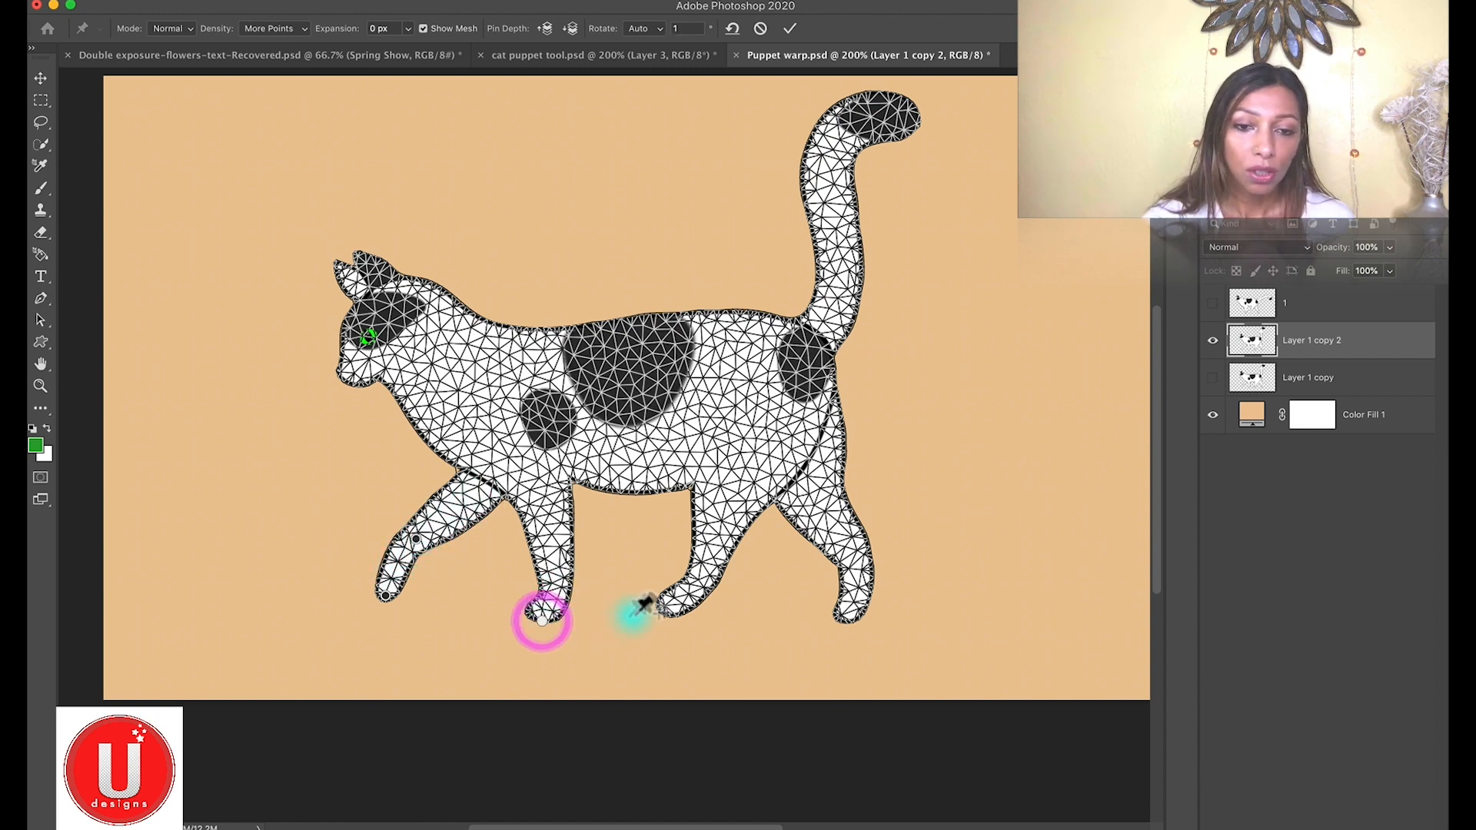
pyautogui.click(669, 613)
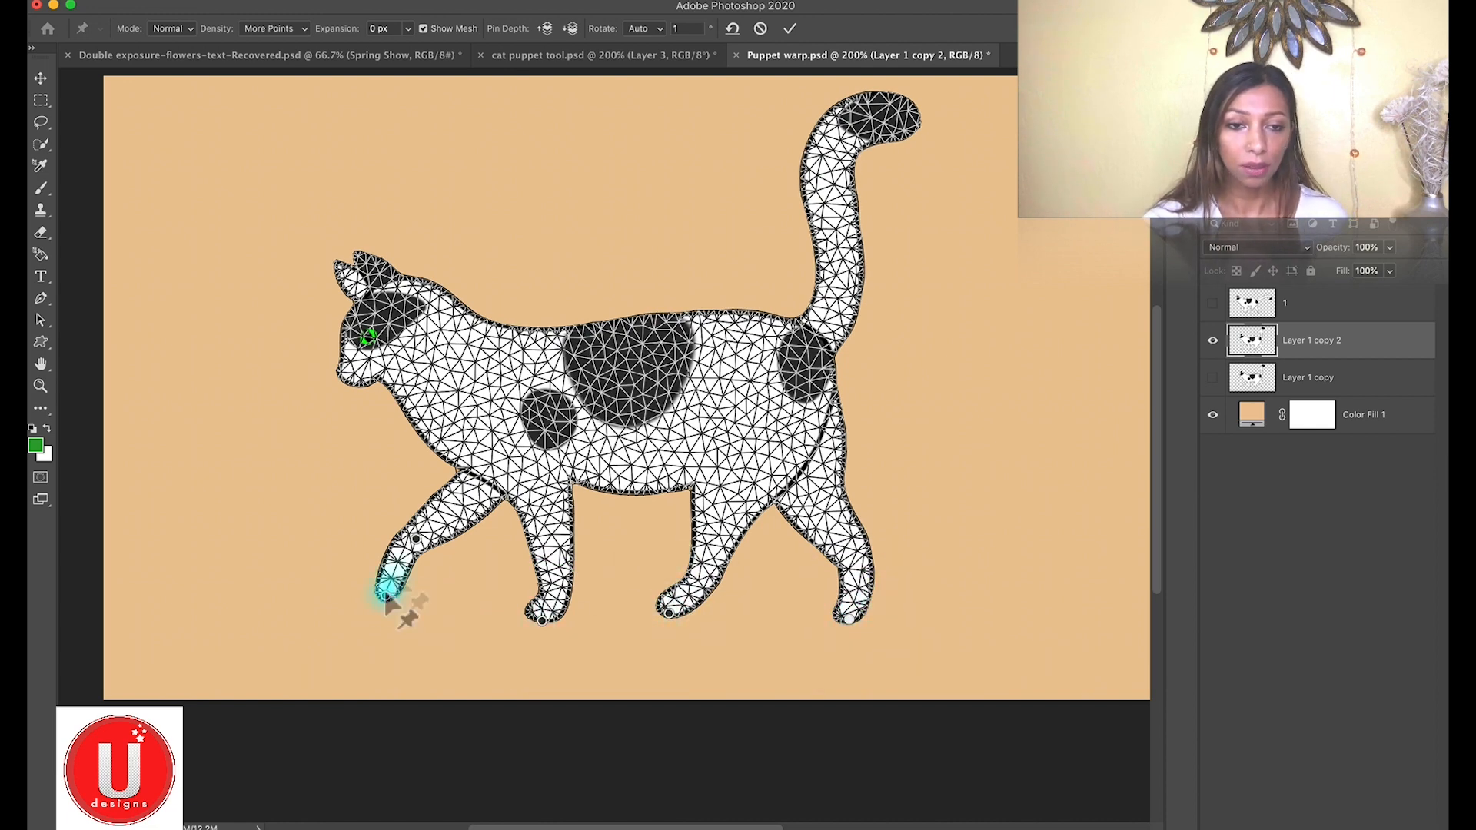
# Warp the cat by moving the lifted front leg's knee pin down toward the body and back up slightly
pyautogui.moveTo(417, 530)
pyautogui.mouseDown()
pyautogui.moveTo(372, 527)
pyautogui.moveTo(379, 542)
pyautogui.moveTo(396, 526)
pyautogui.moveTo(469, 543)
pyautogui.moveTo(428, 543)
pyautogui.mouseUp()
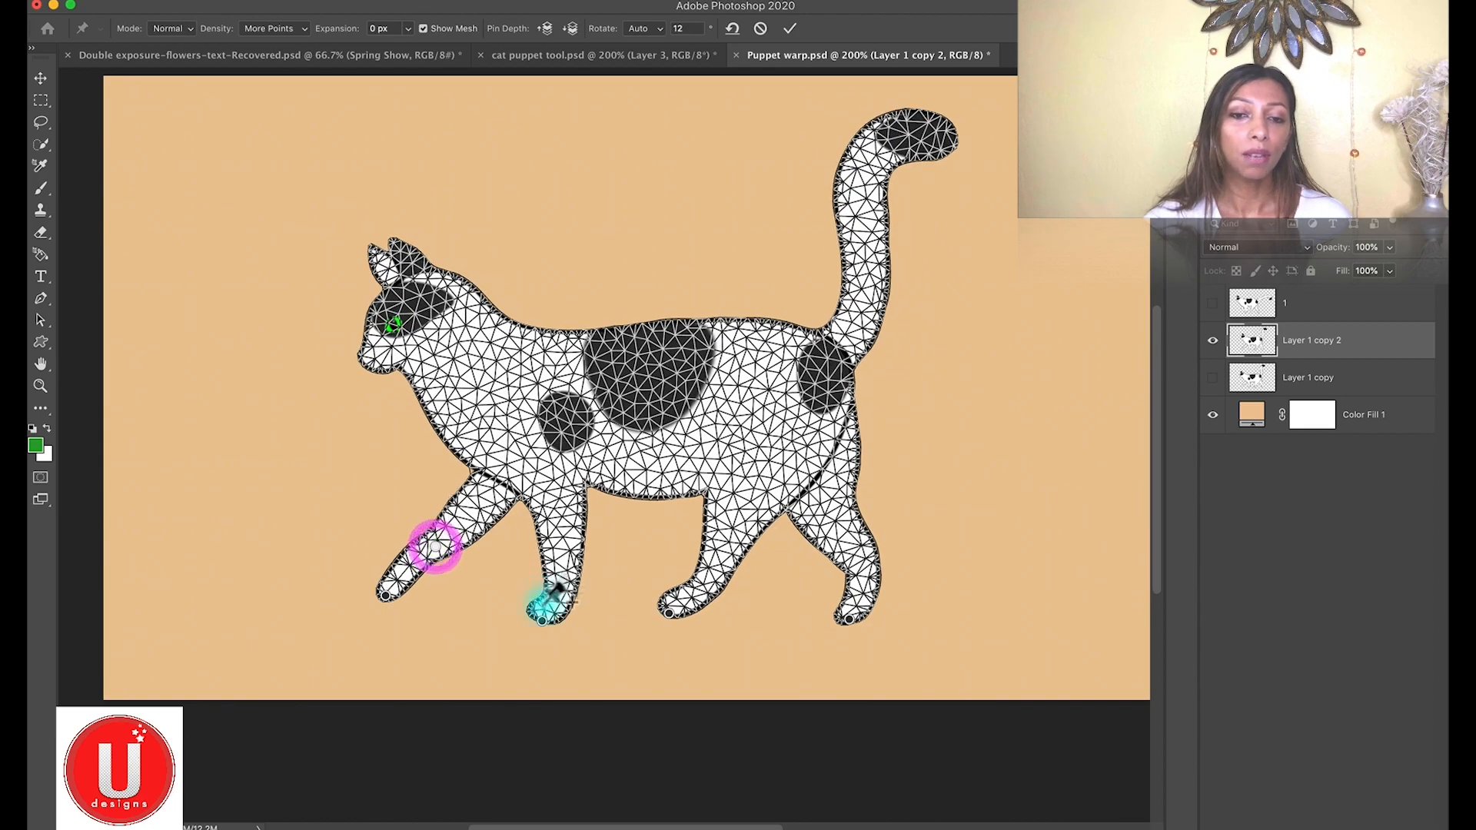
pyautogui.moveTo(436, 554)
pyautogui.mouseDown()
pyautogui.moveTo(386, 561)
pyautogui.moveTo(442, 566)
pyautogui.moveTo(425, 532)
pyautogui.mouseUp()
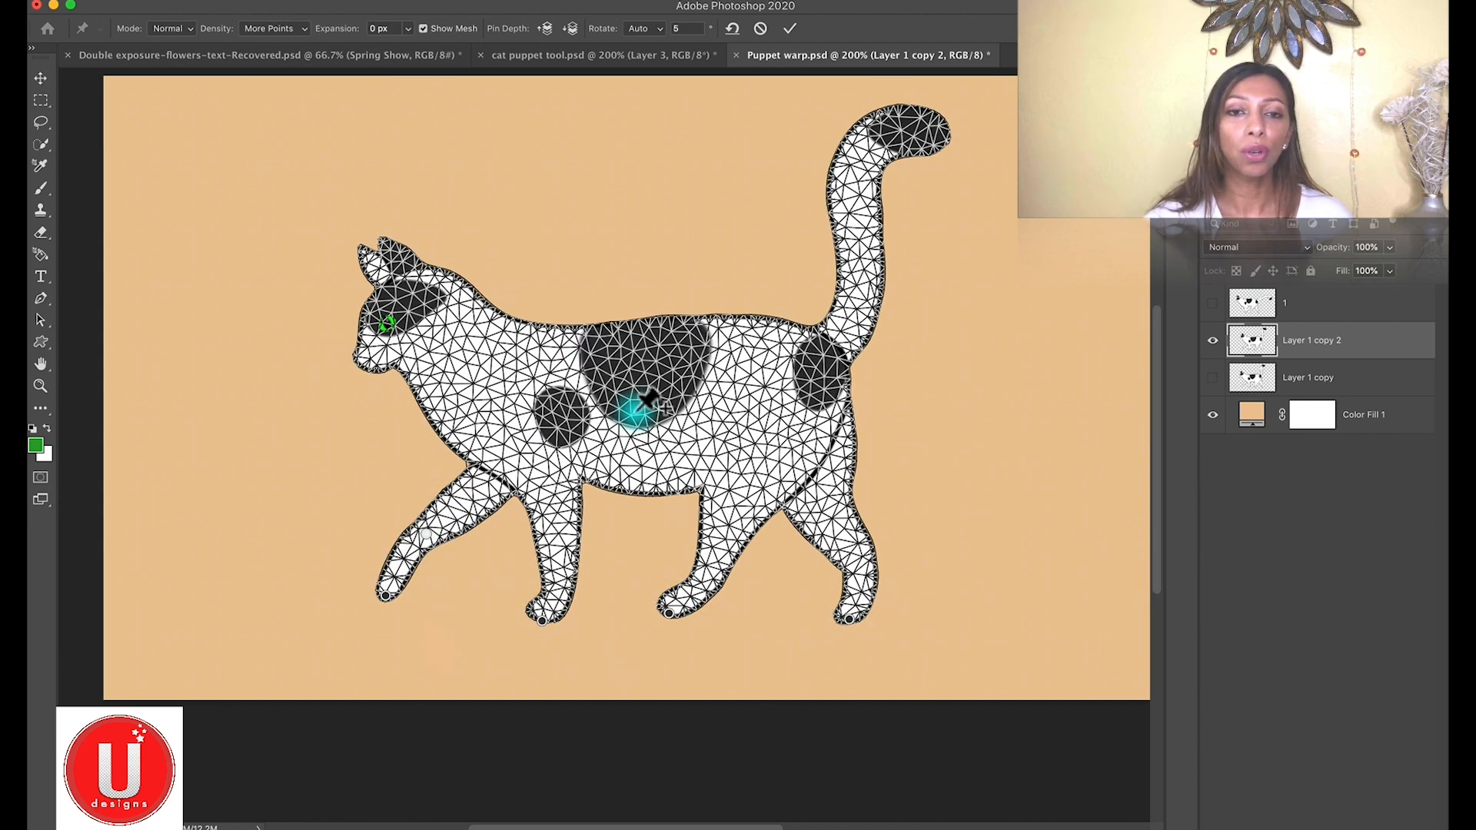
pyautogui.press('super+equal')
pyautogui.press('super+minus')
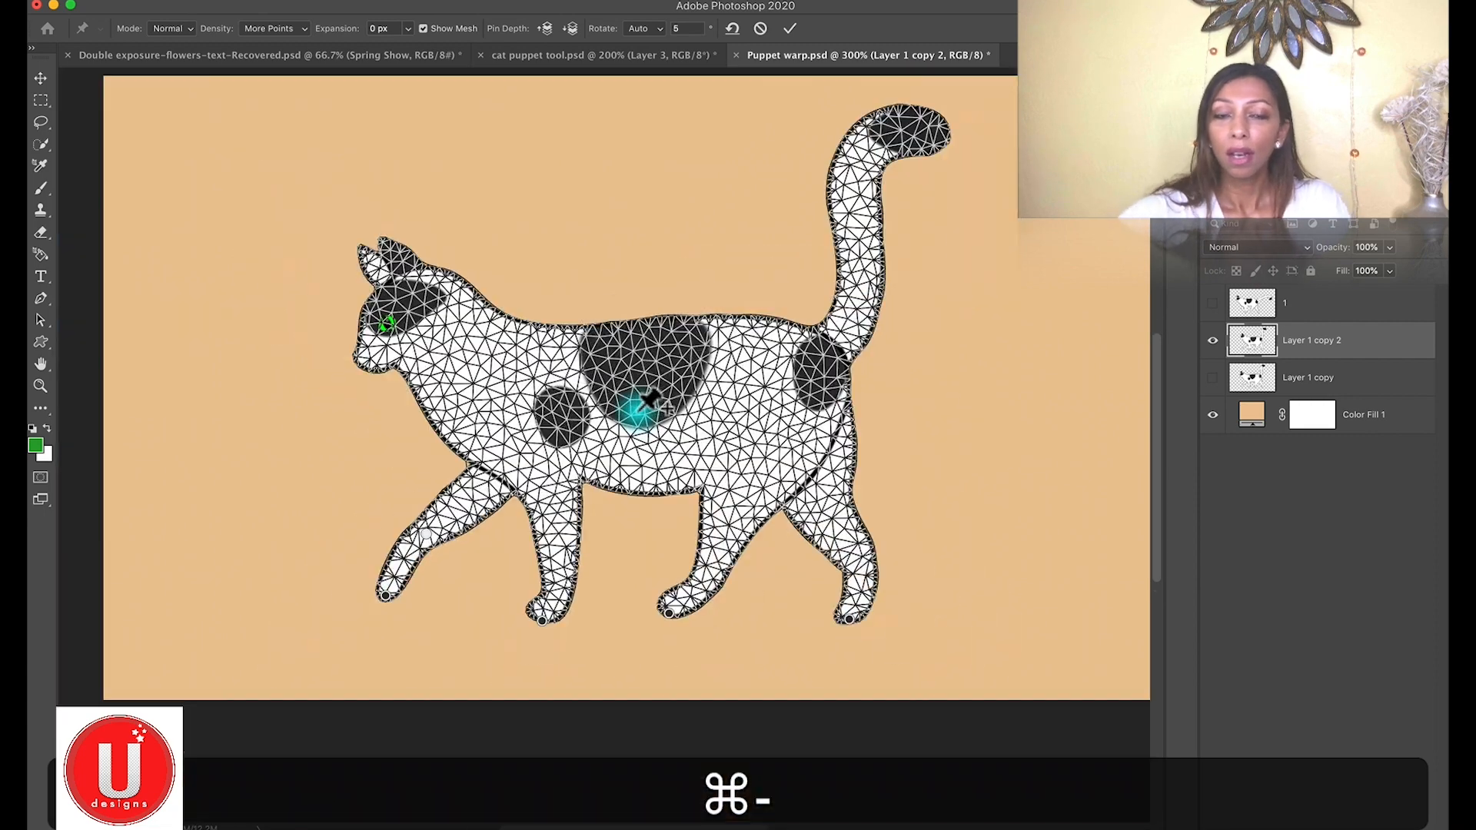
pyautogui.press('super+minus')
pyautogui.press('super+equal')
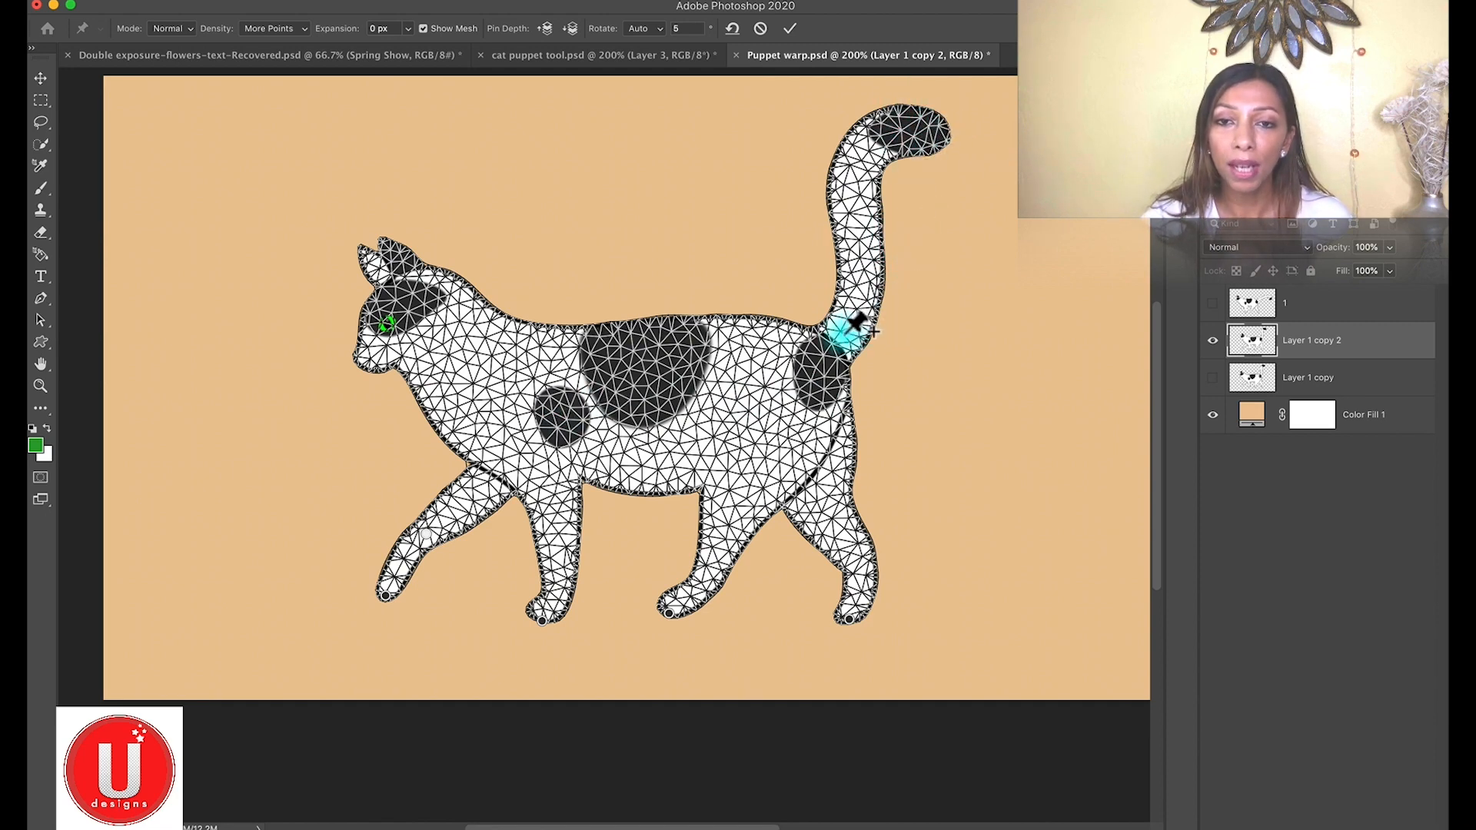
# Pin the tail's base and tip, pull the tip outward and down behind the cat, and pin the tail's bend
pyautogui.moveTo(851, 329); pyautogui.dragTo(860, 299)
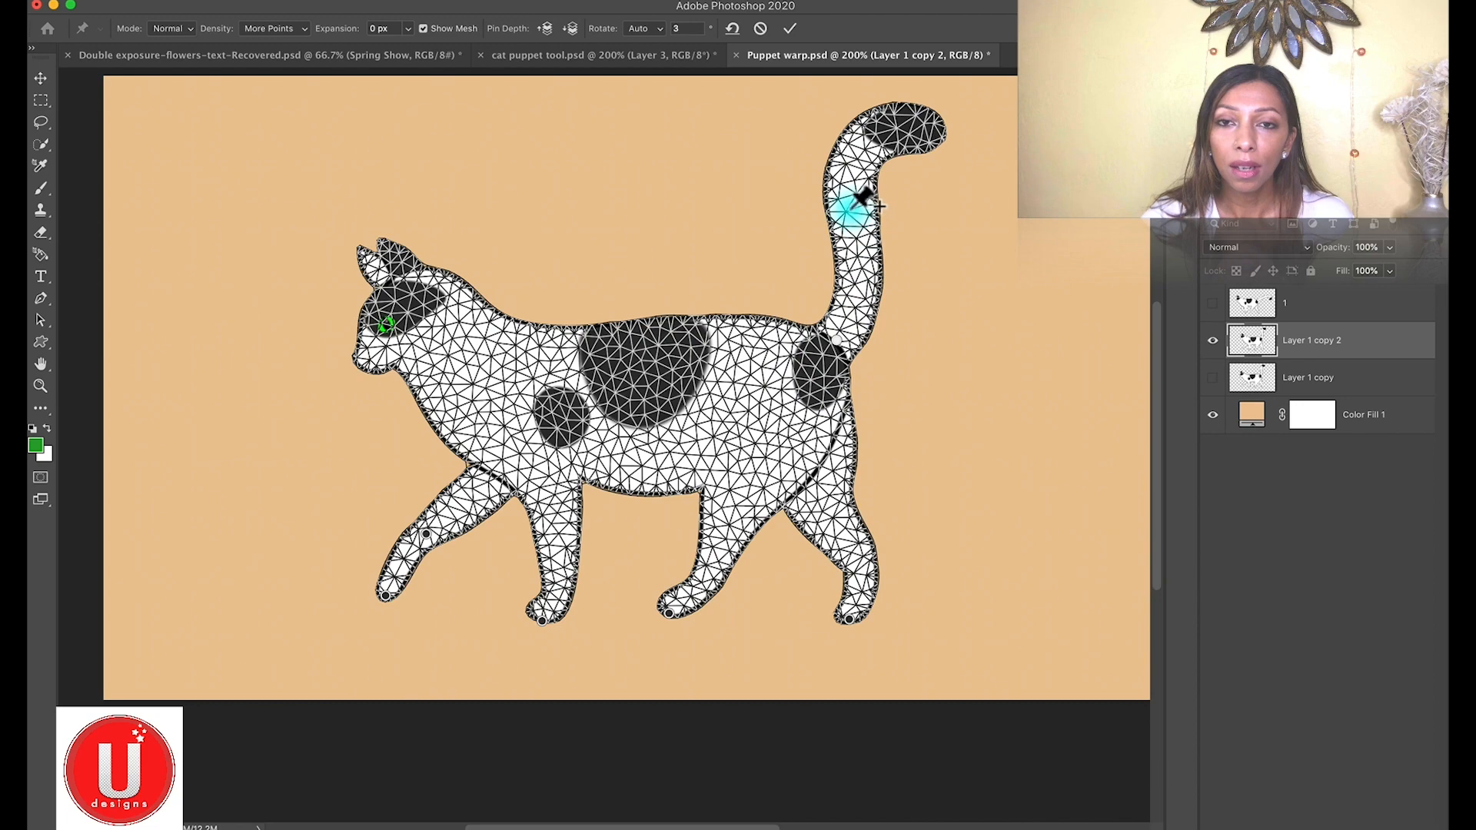
pyautogui.click(927, 127)
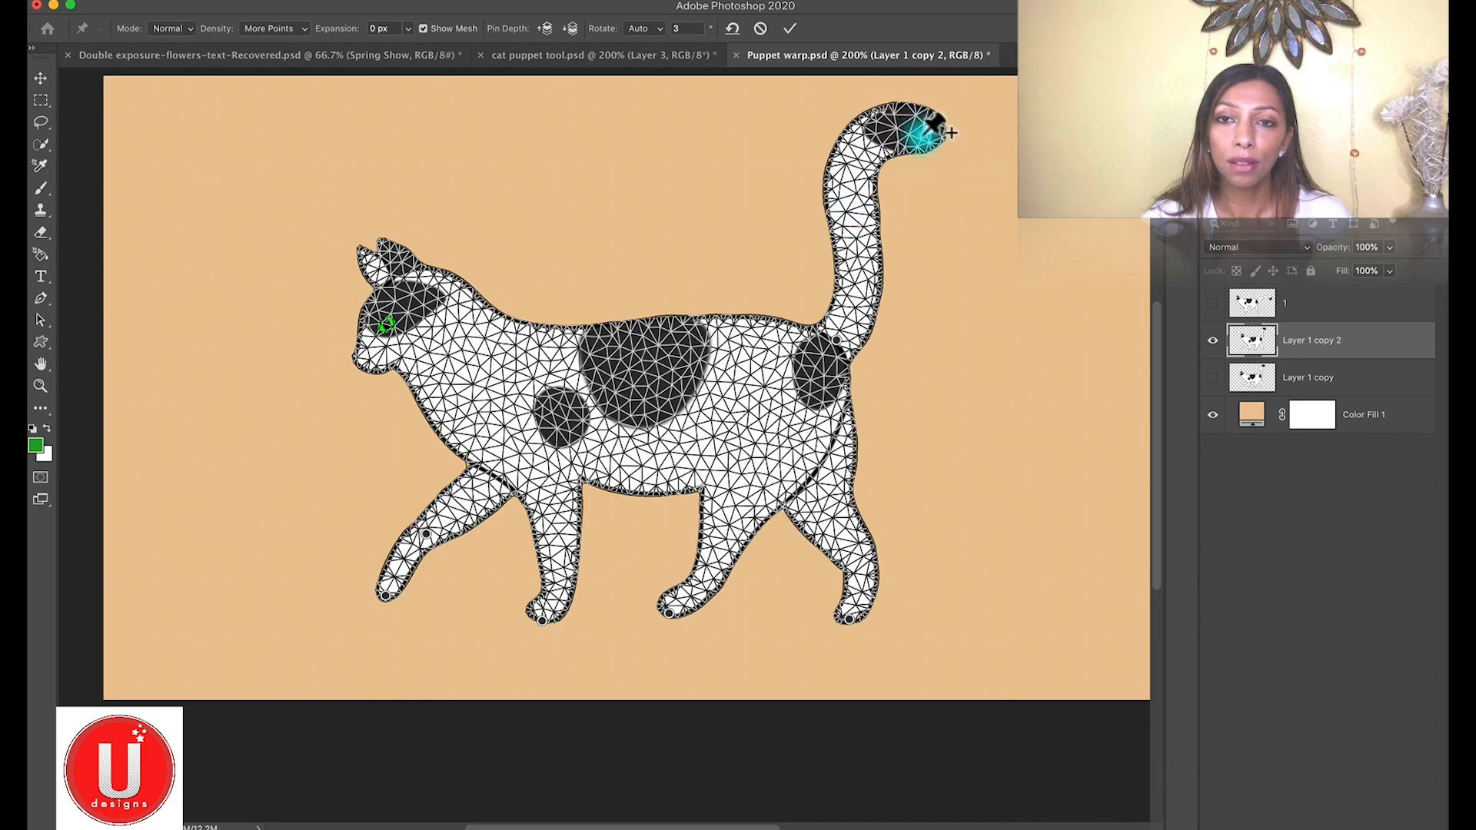
pyautogui.moveTo(928, 133); pyautogui.dragTo(1114, 277)
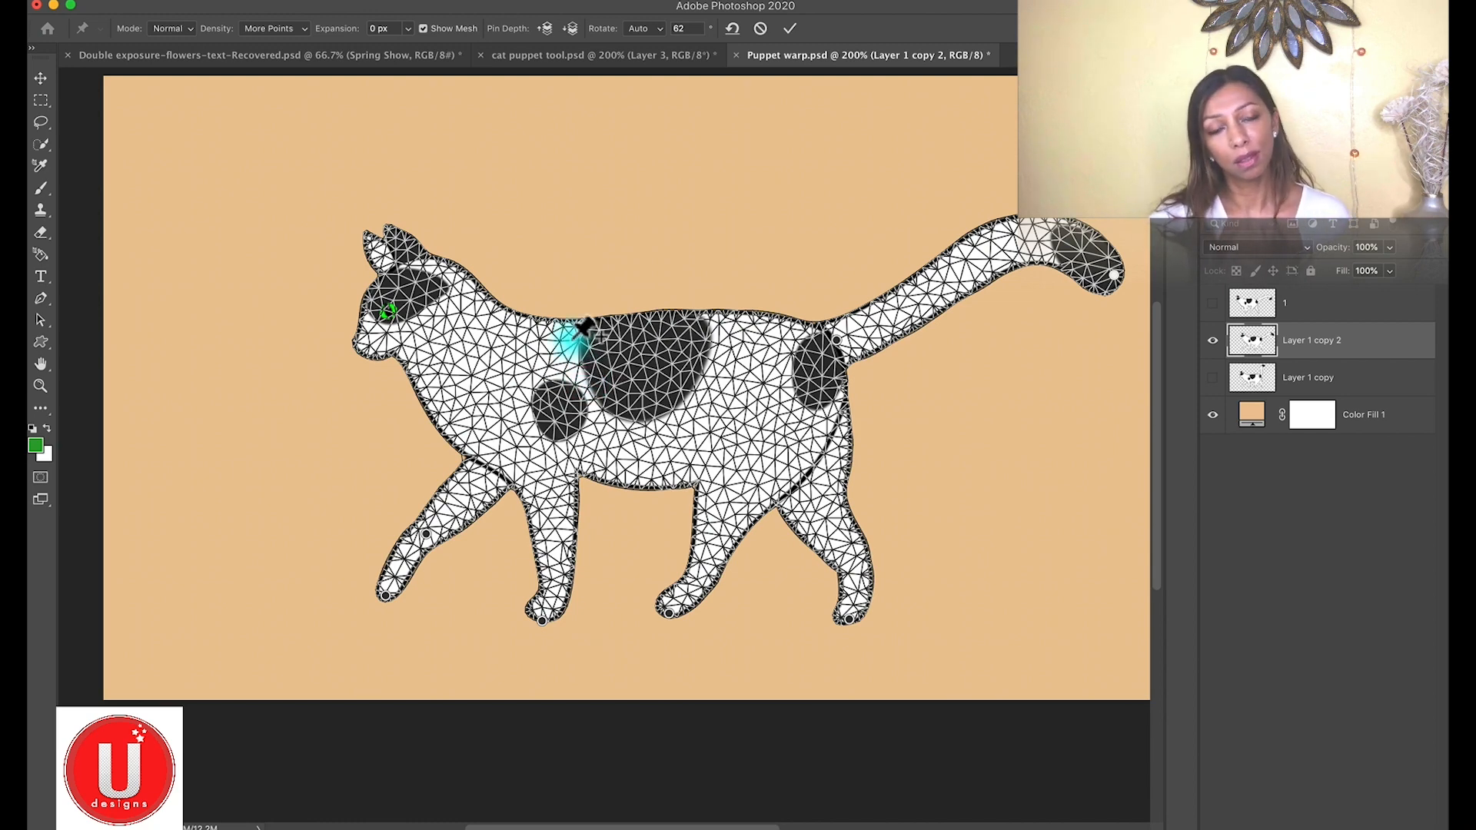
pyautogui.moveTo(1113, 285); pyautogui.dragTo(1050, 335)
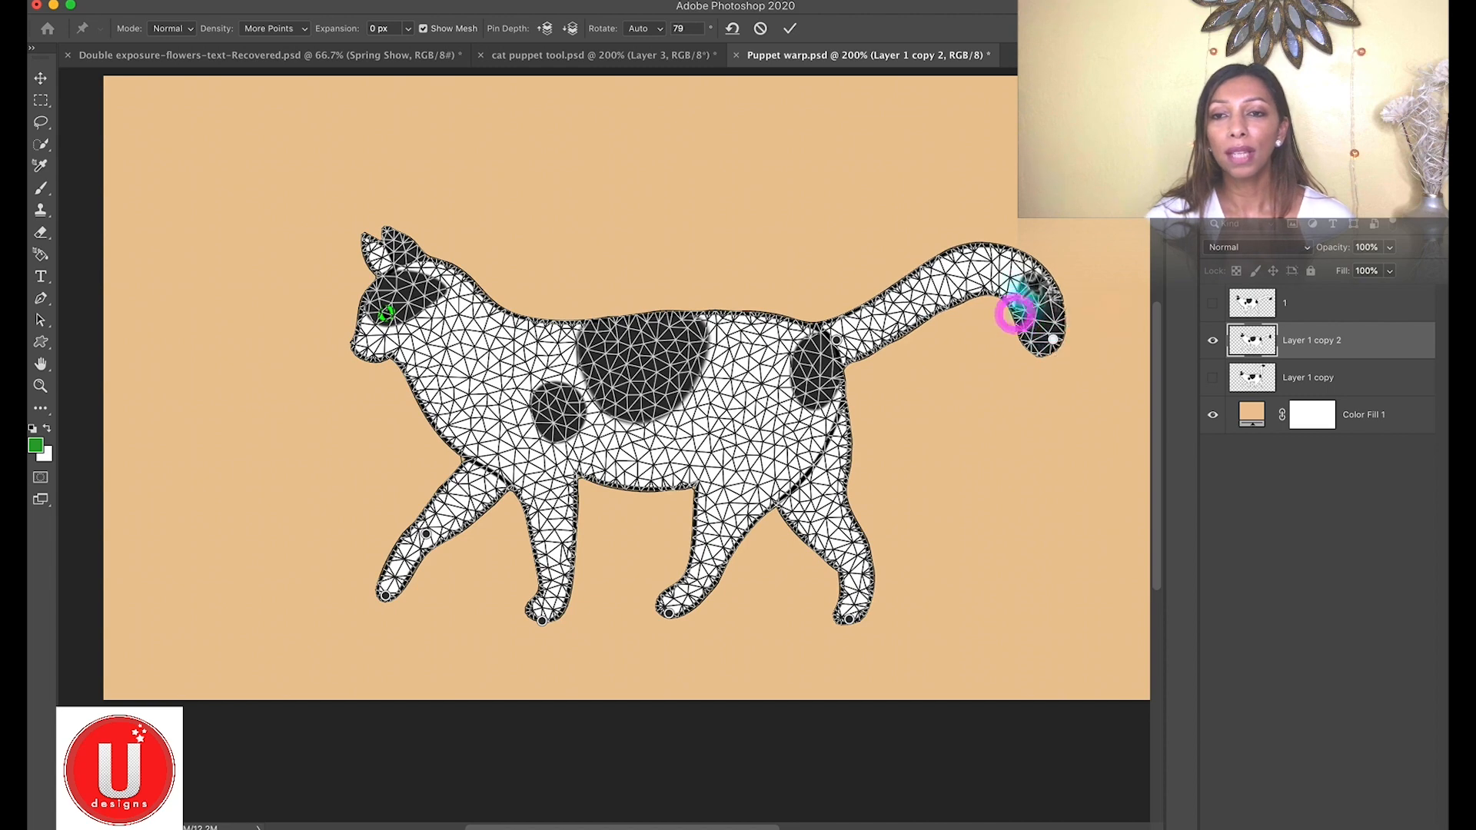
pyautogui.click(992, 270)
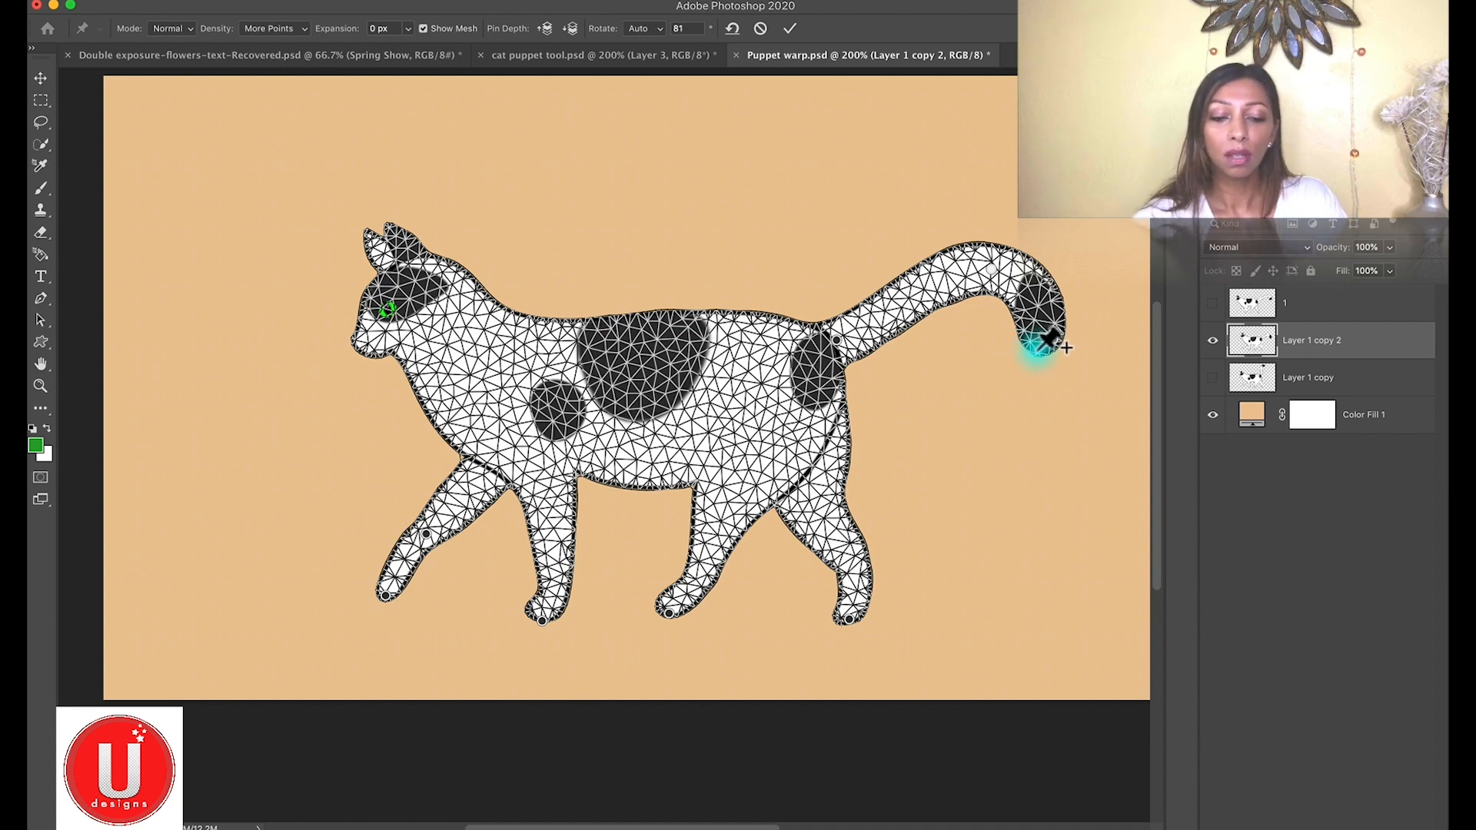
pyautogui.press('z')
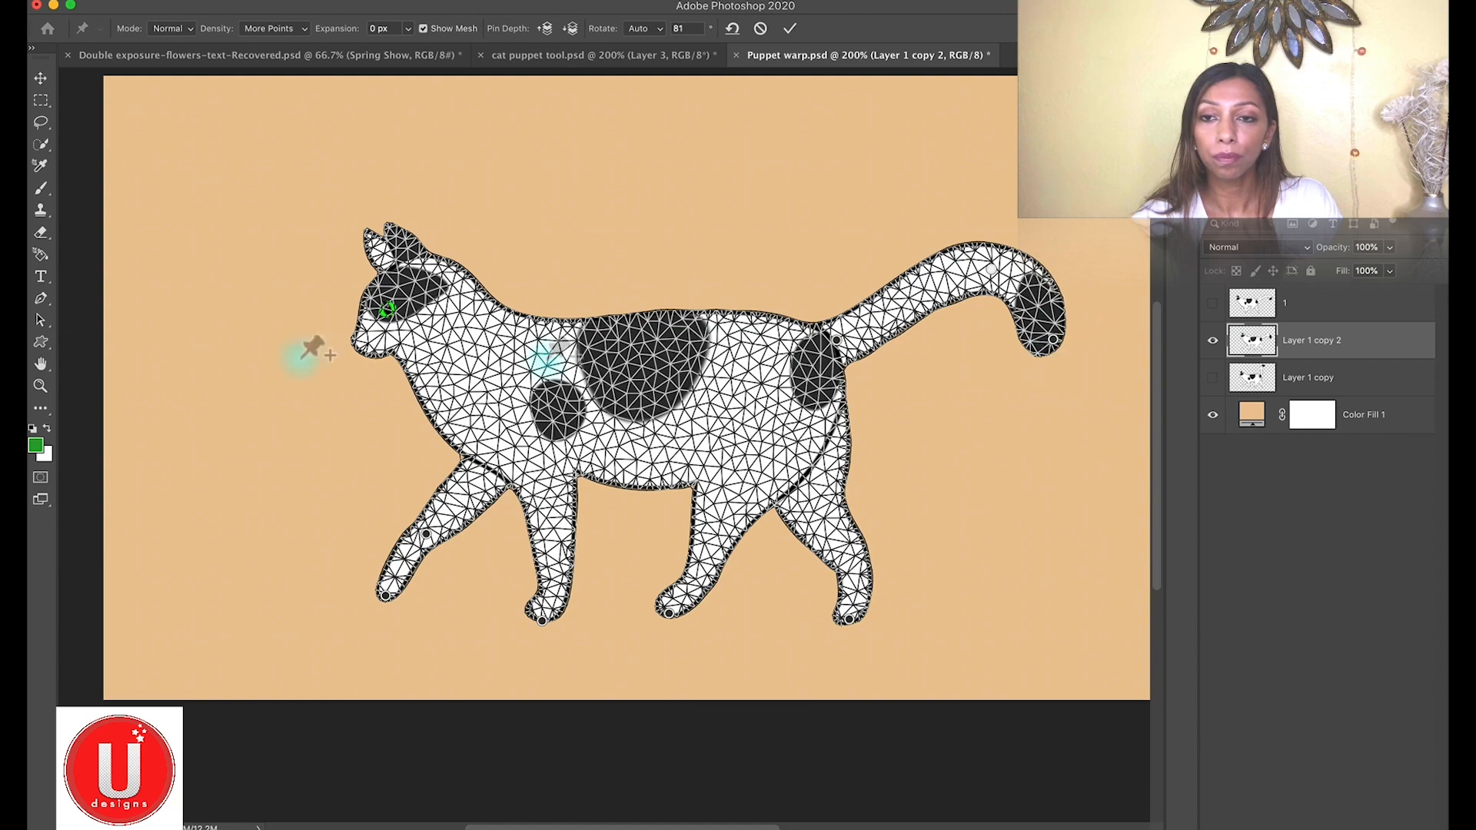
pyautogui.click(45, 374)
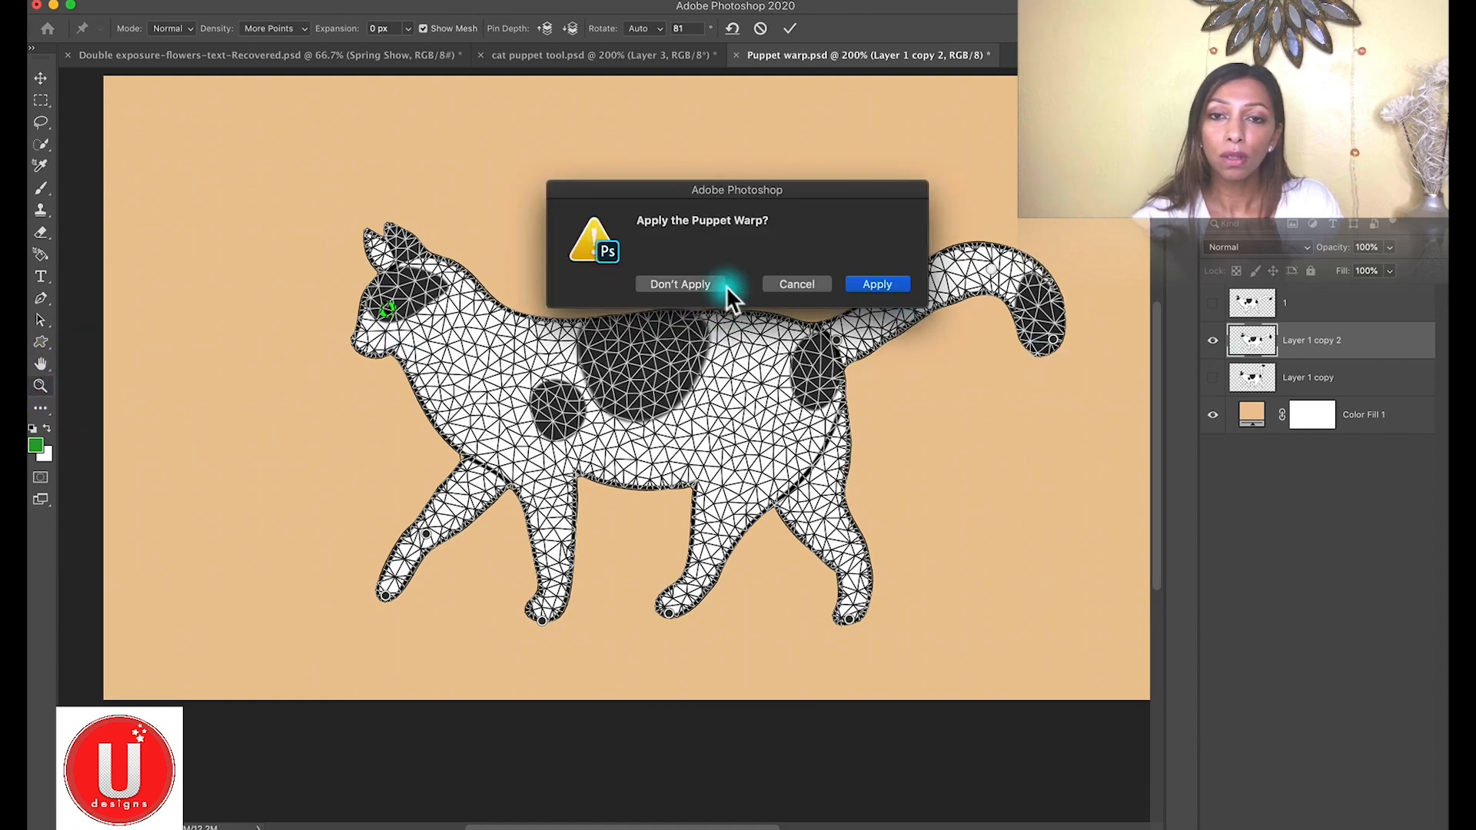
pyautogui.click(814, 283)
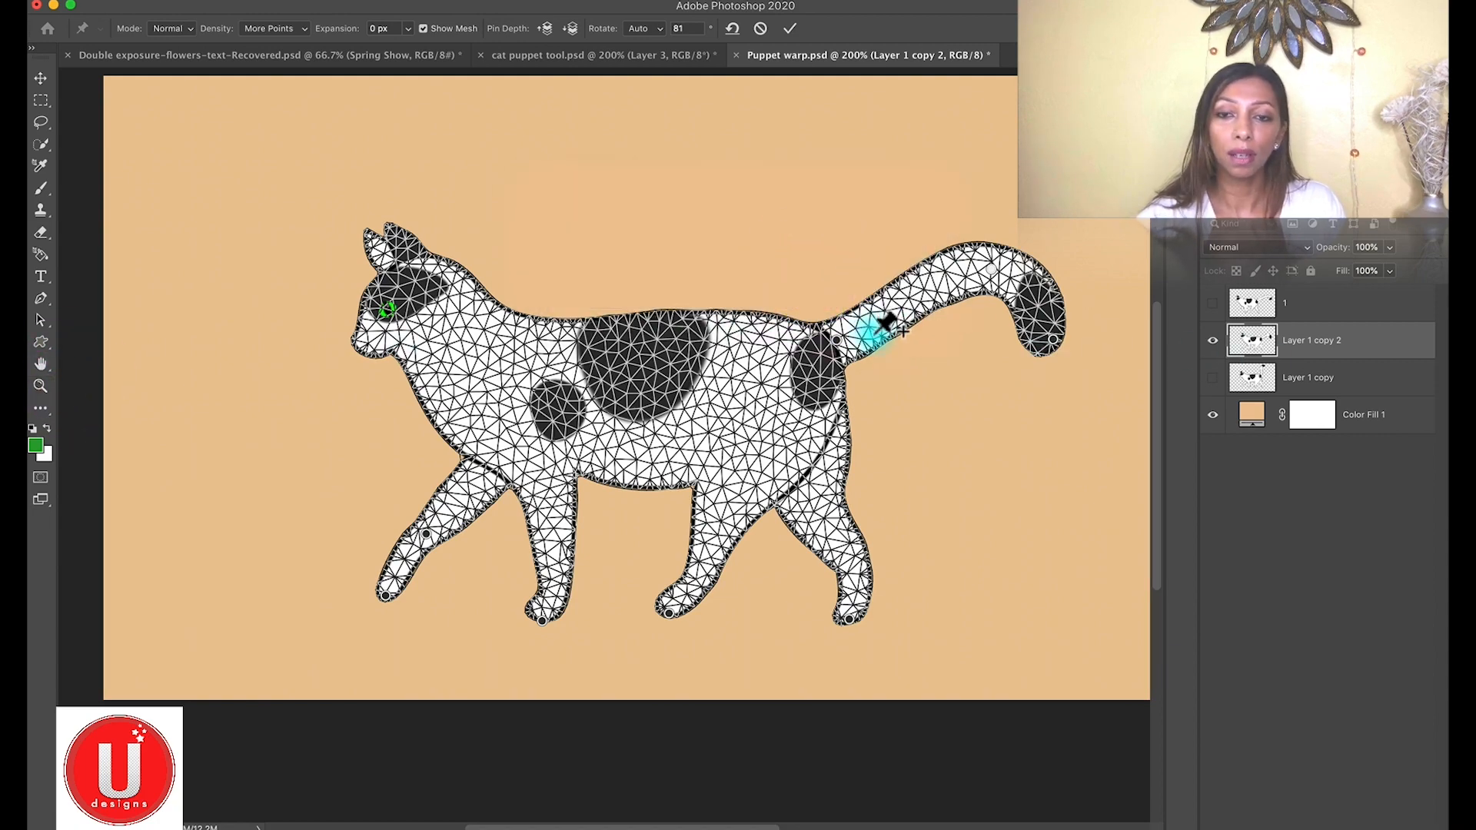
# Nudge the tail-tip pin slightly inward and delete that pin
pyautogui.press('super+equal')
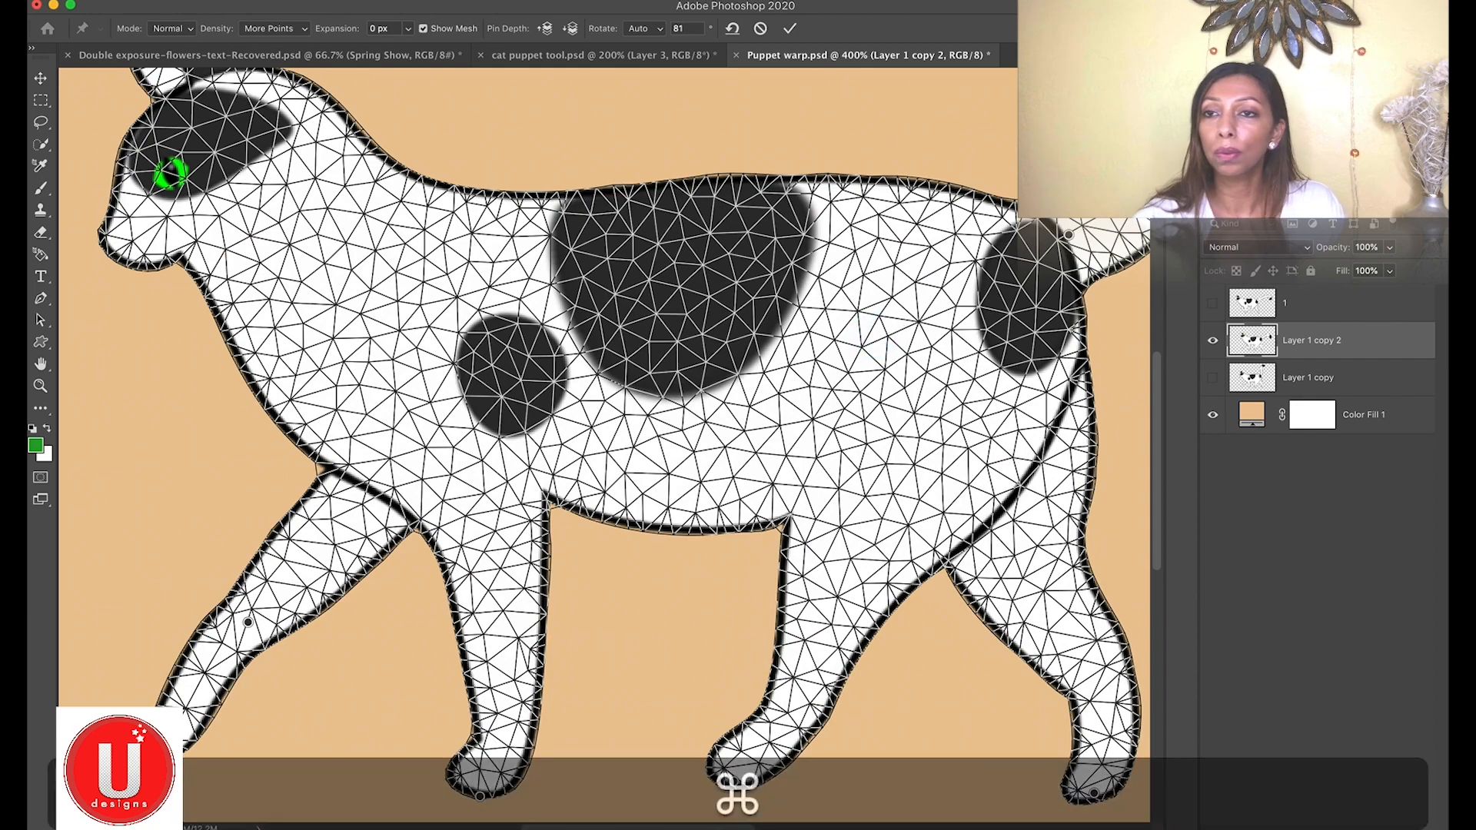
pyautogui.hscroll(10, 604, 446)
pyautogui.scroll(3, 604, 446)
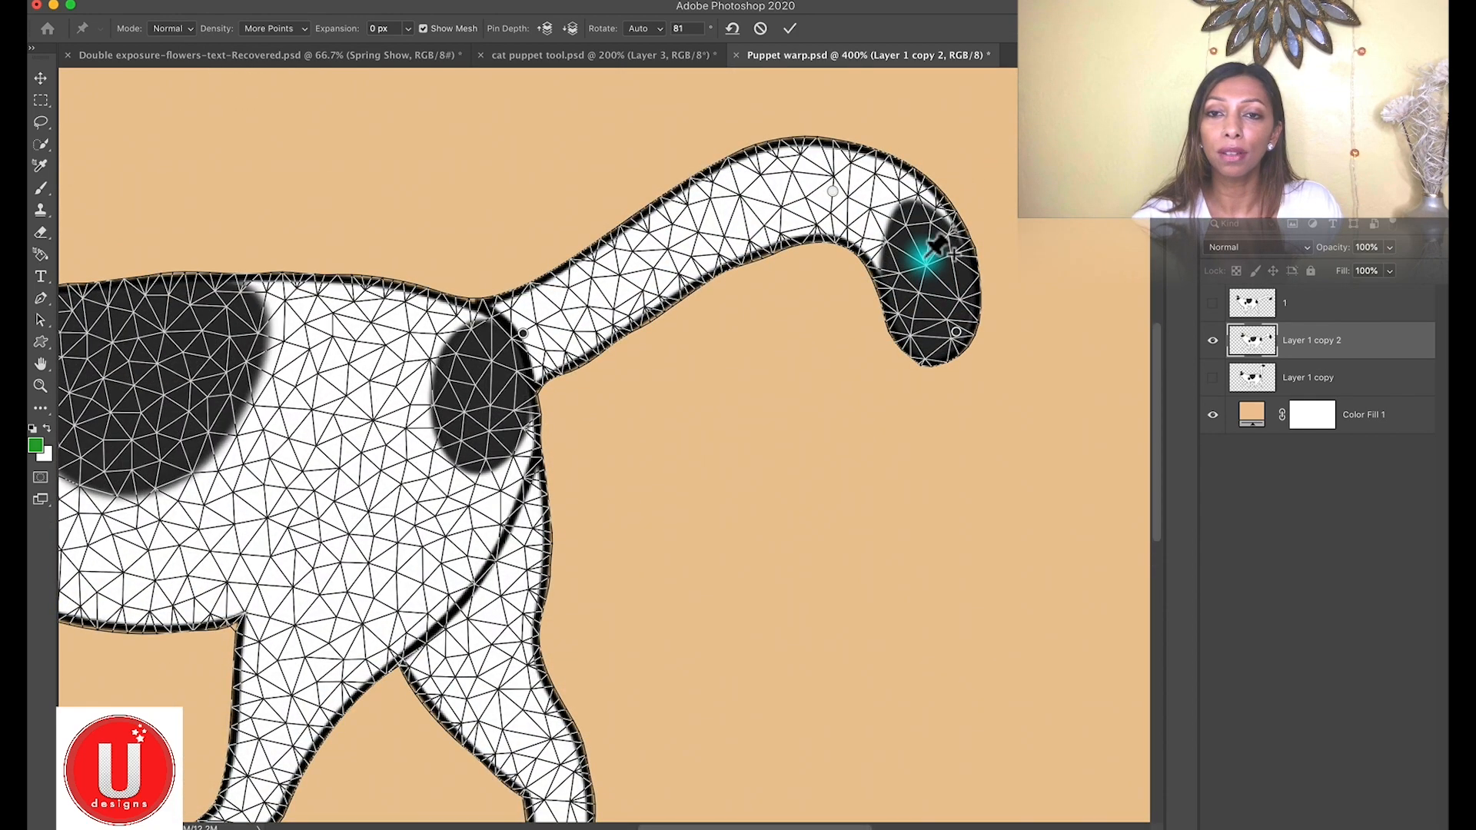
pyautogui.moveTo(955, 330); pyautogui.dragTo(951, 332)
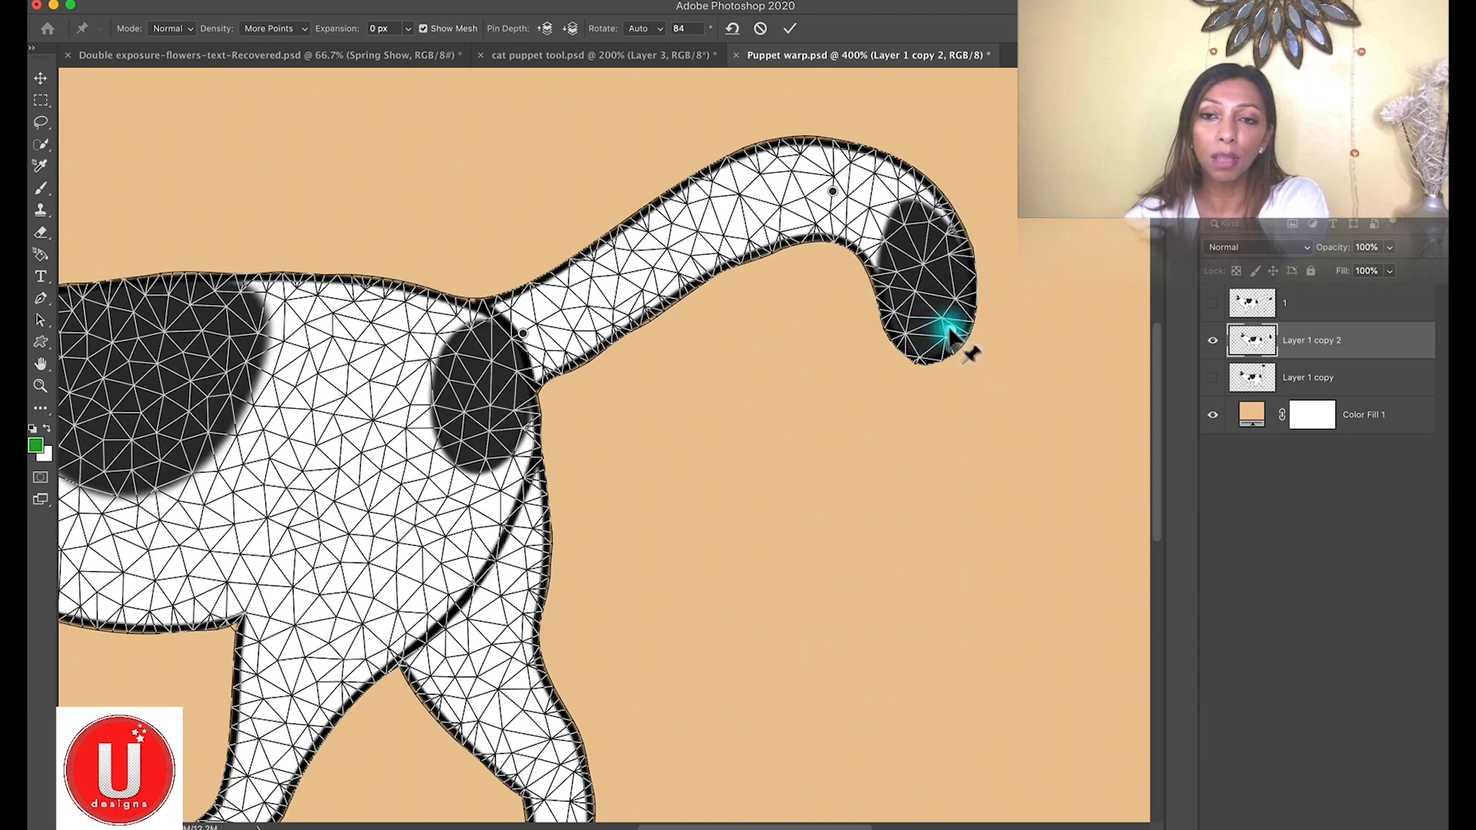
pyautogui.click(949, 329)
pyautogui.press('BackSpace')
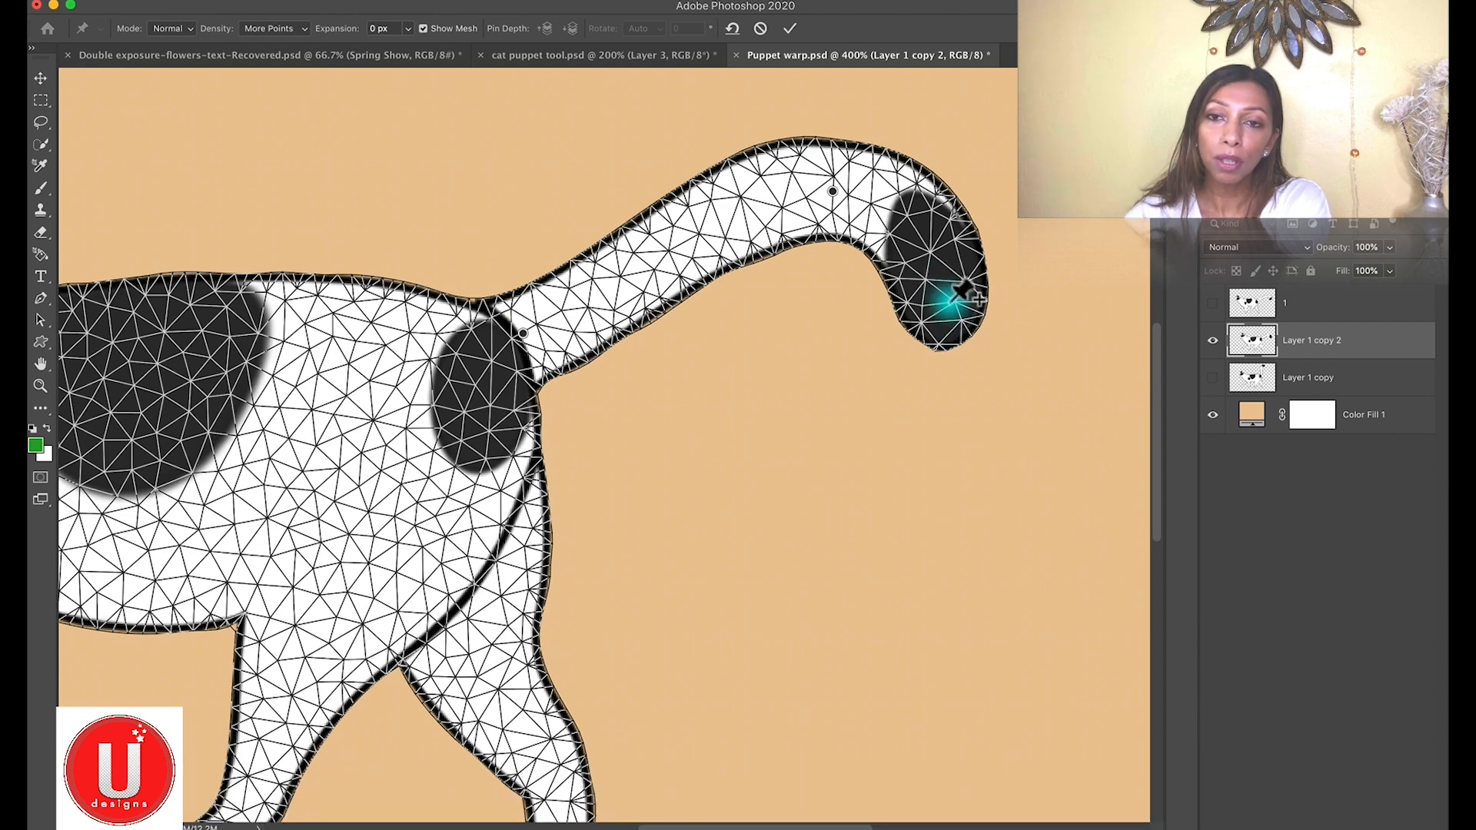
# Pin the tail's dark tip again, rotate the mesh around that pin to 64 degrees, and delete the pin
pyautogui.click(954, 301)
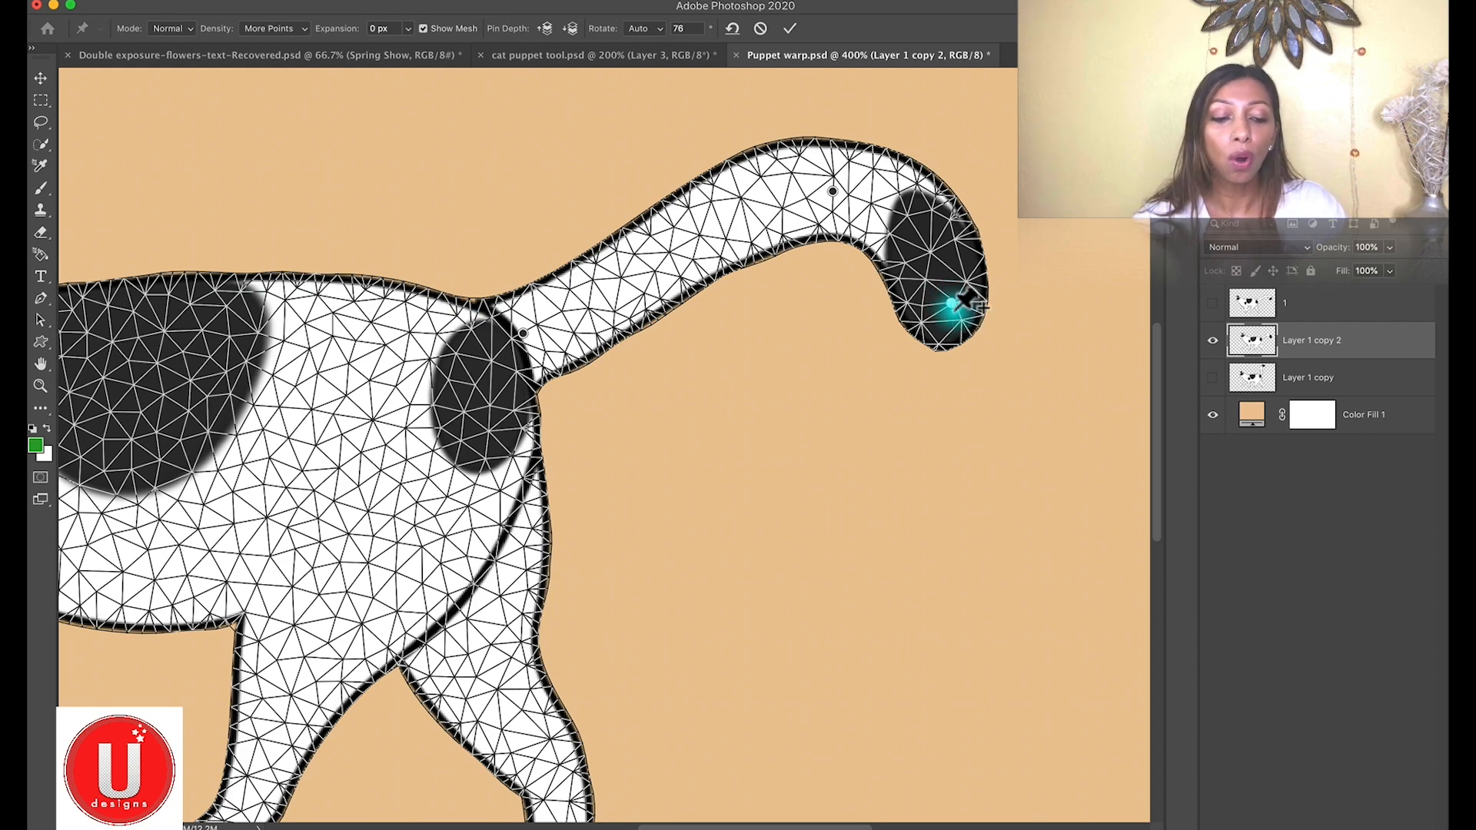
pyautogui.press('alt')
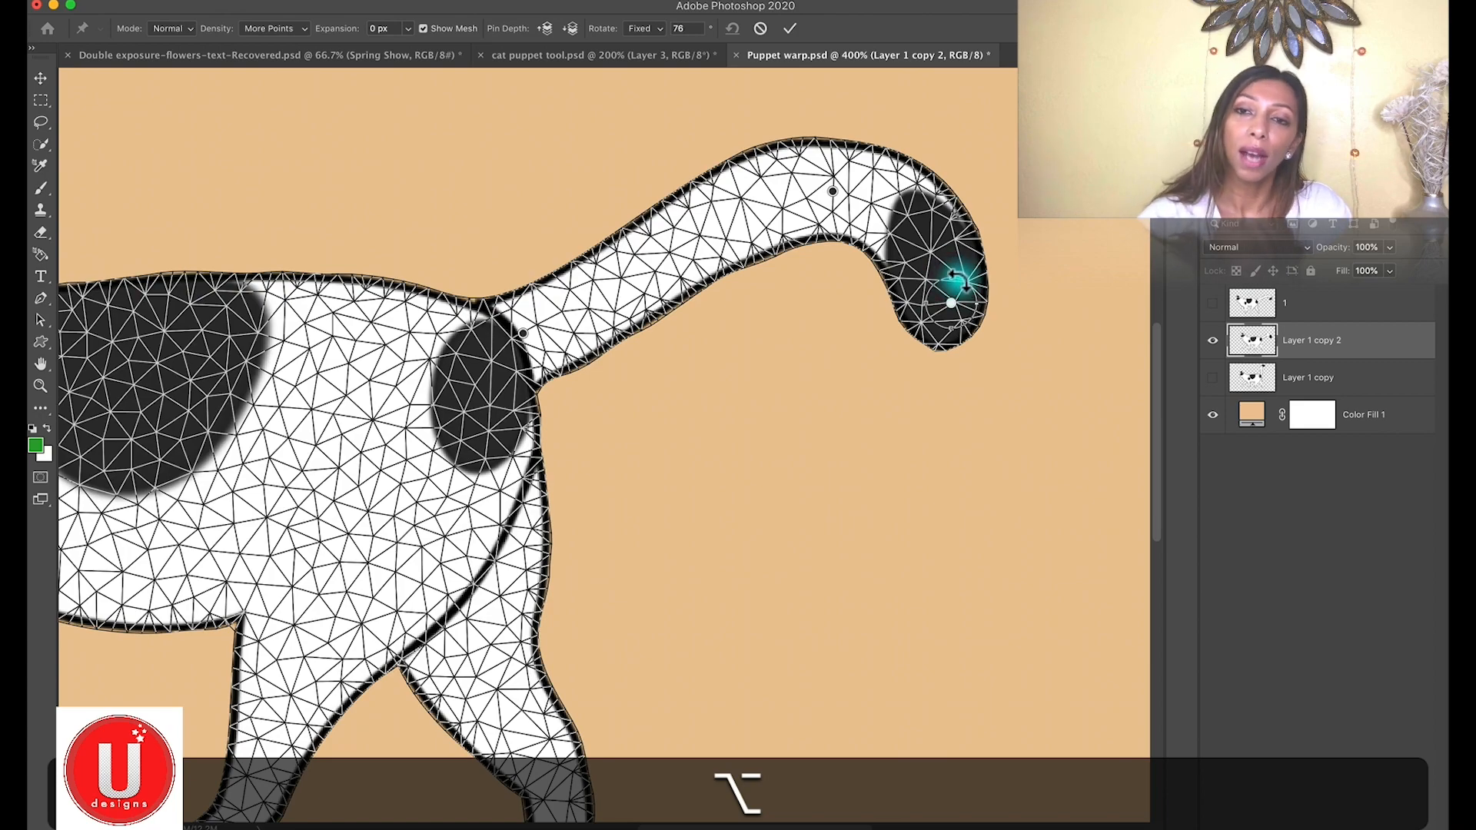
pyautogui.moveTo(970, 273); pyautogui.dragTo(1025, 334)
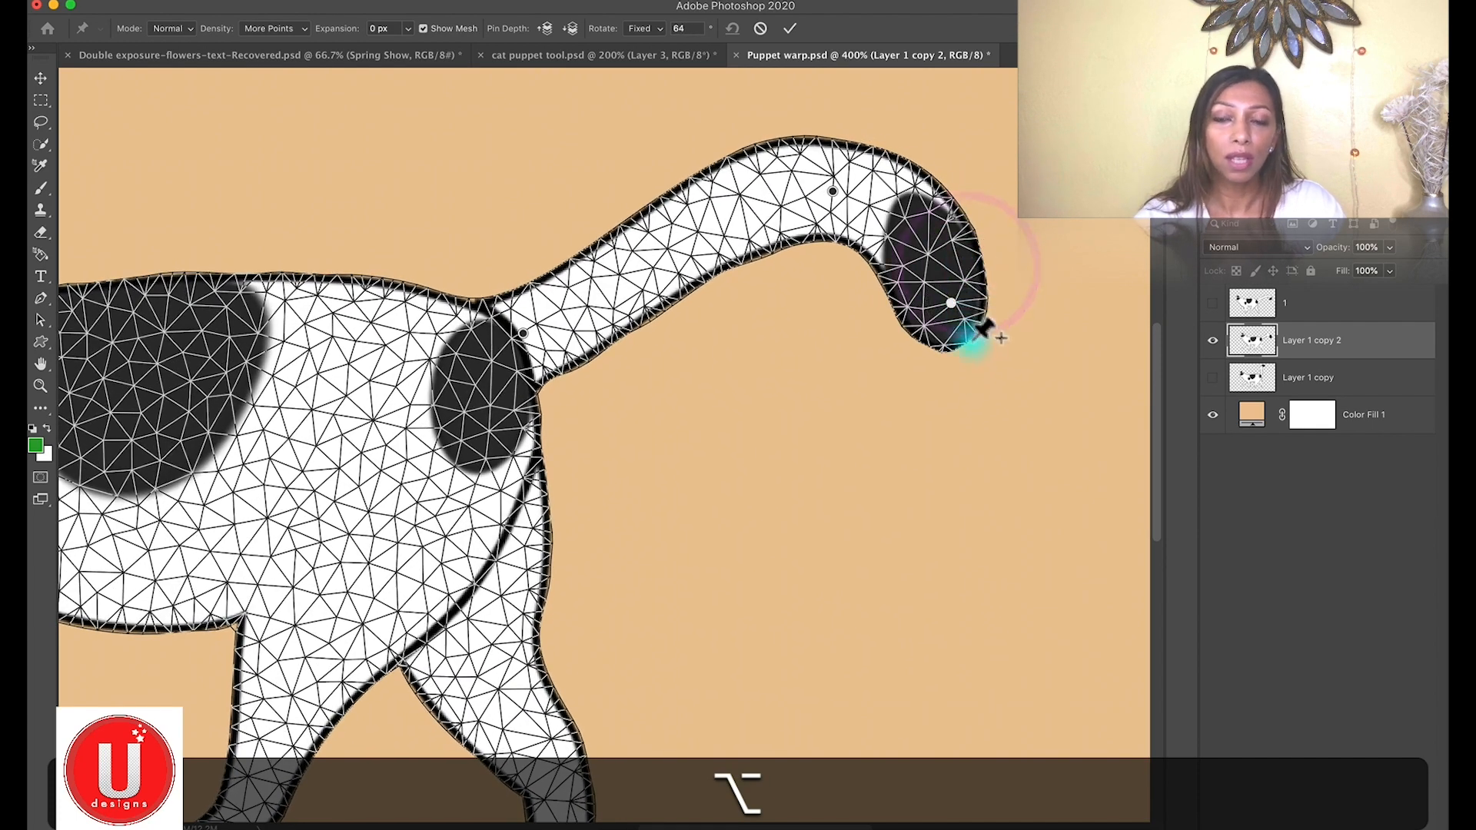
pyautogui.moveTo(984, 331); pyautogui.dragTo(983, 326)
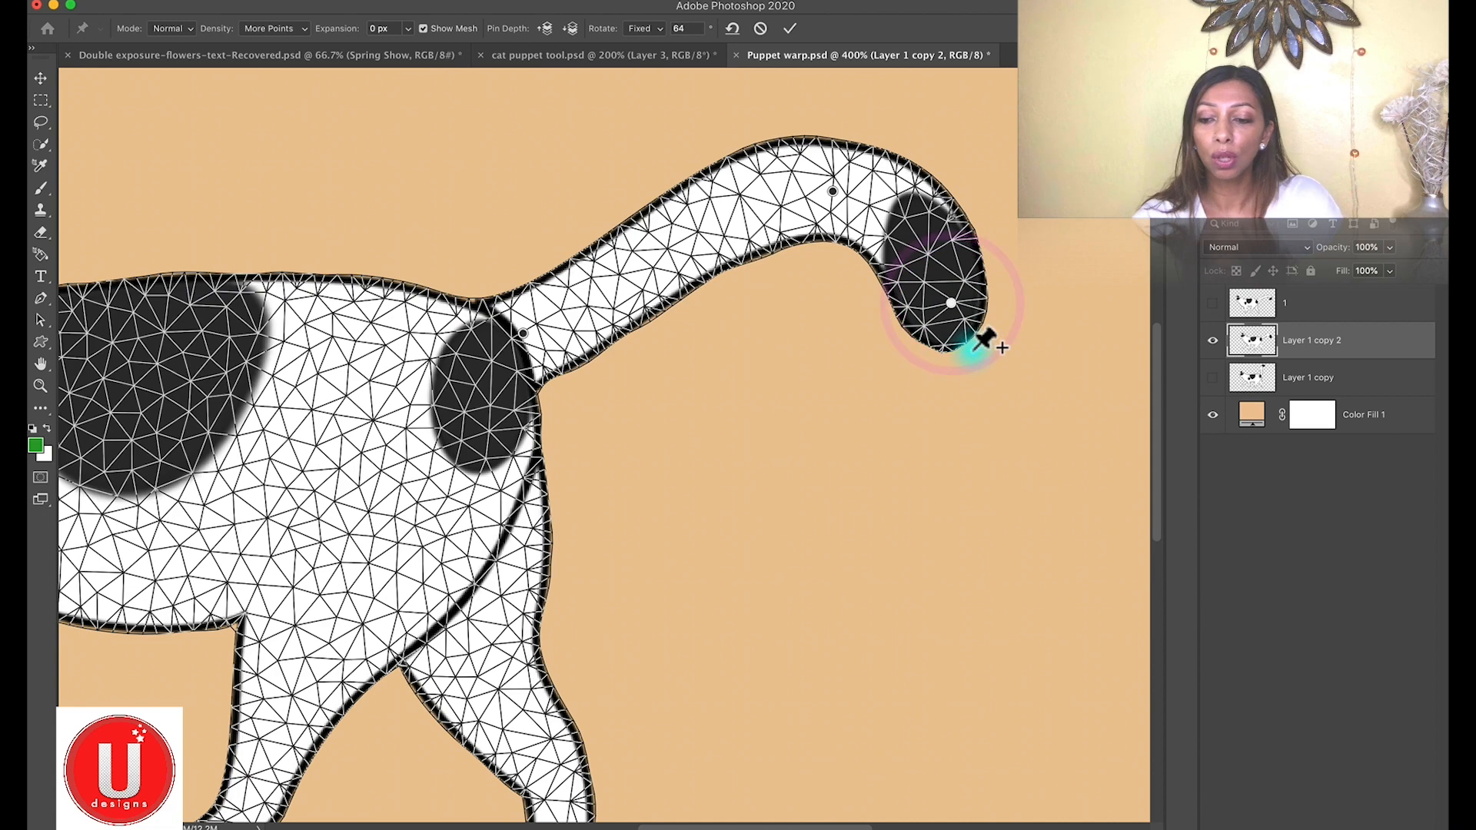
pyautogui.press('BackSpace')
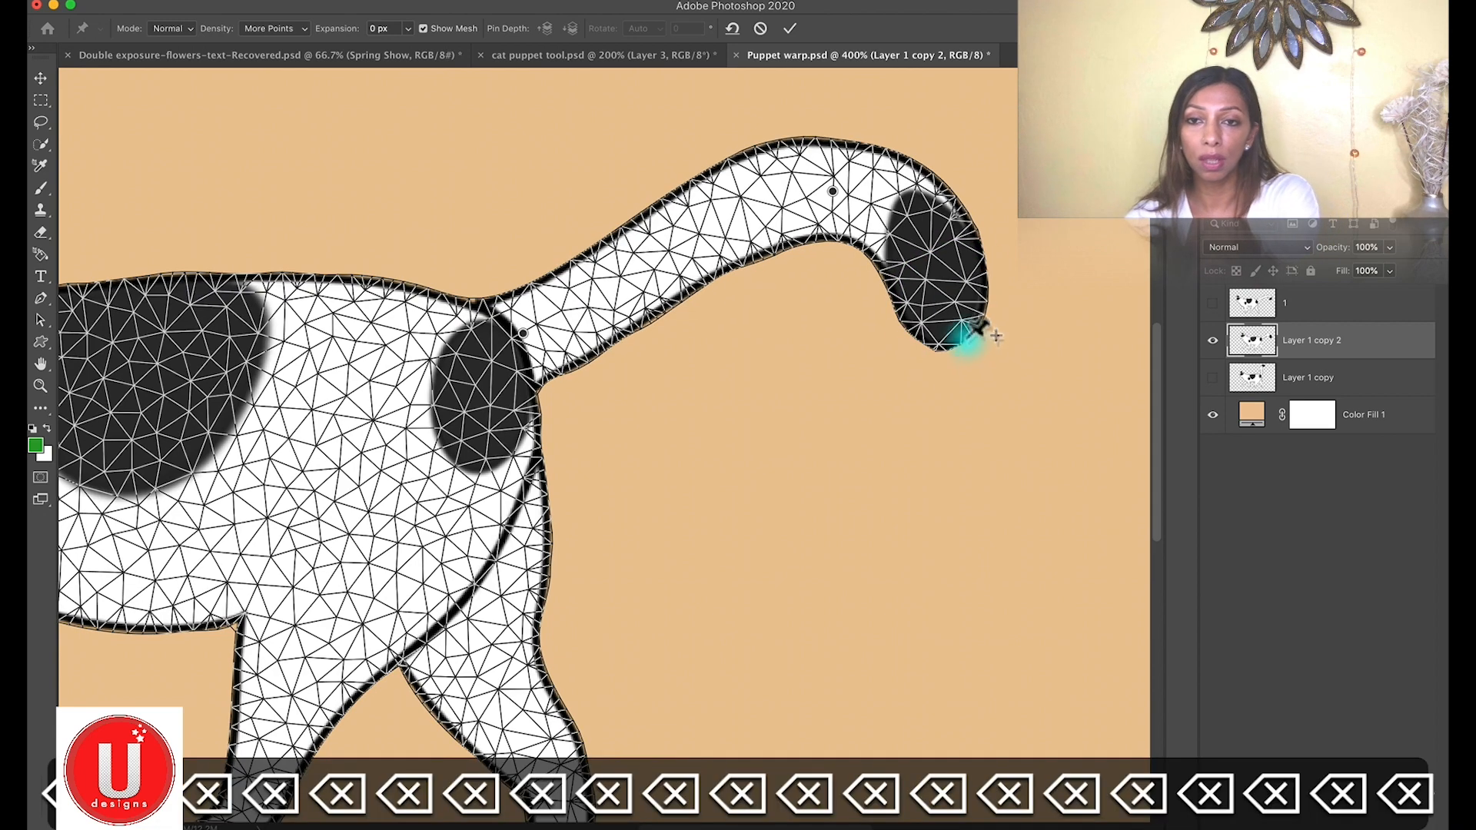
# Pin the middle of the tail's dark patch, rotate it to 178 degrees to curl the tip inward, and undo the rotation
pyautogui.click(931, 254)
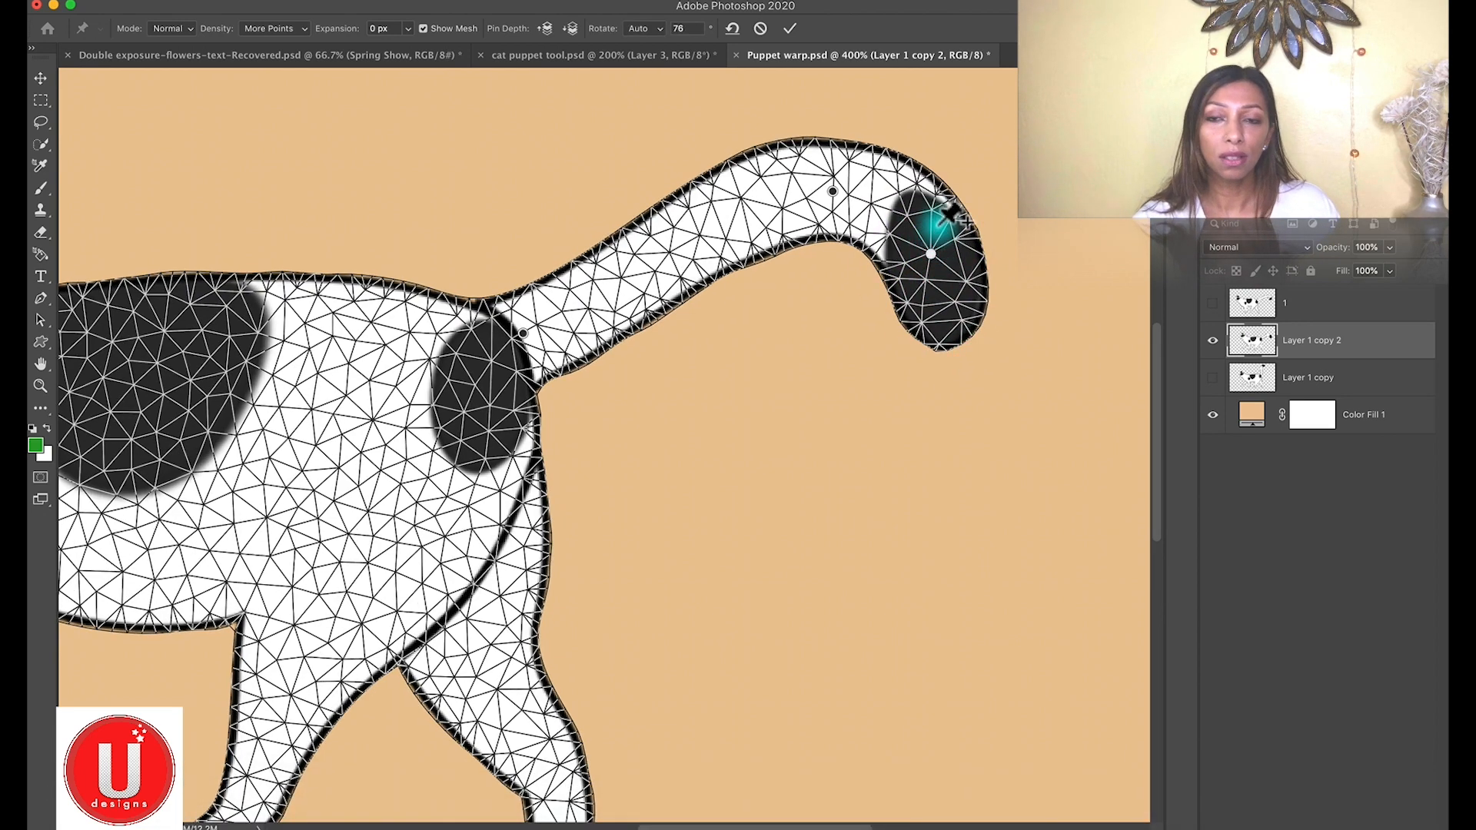
pyautogui.press('alt')
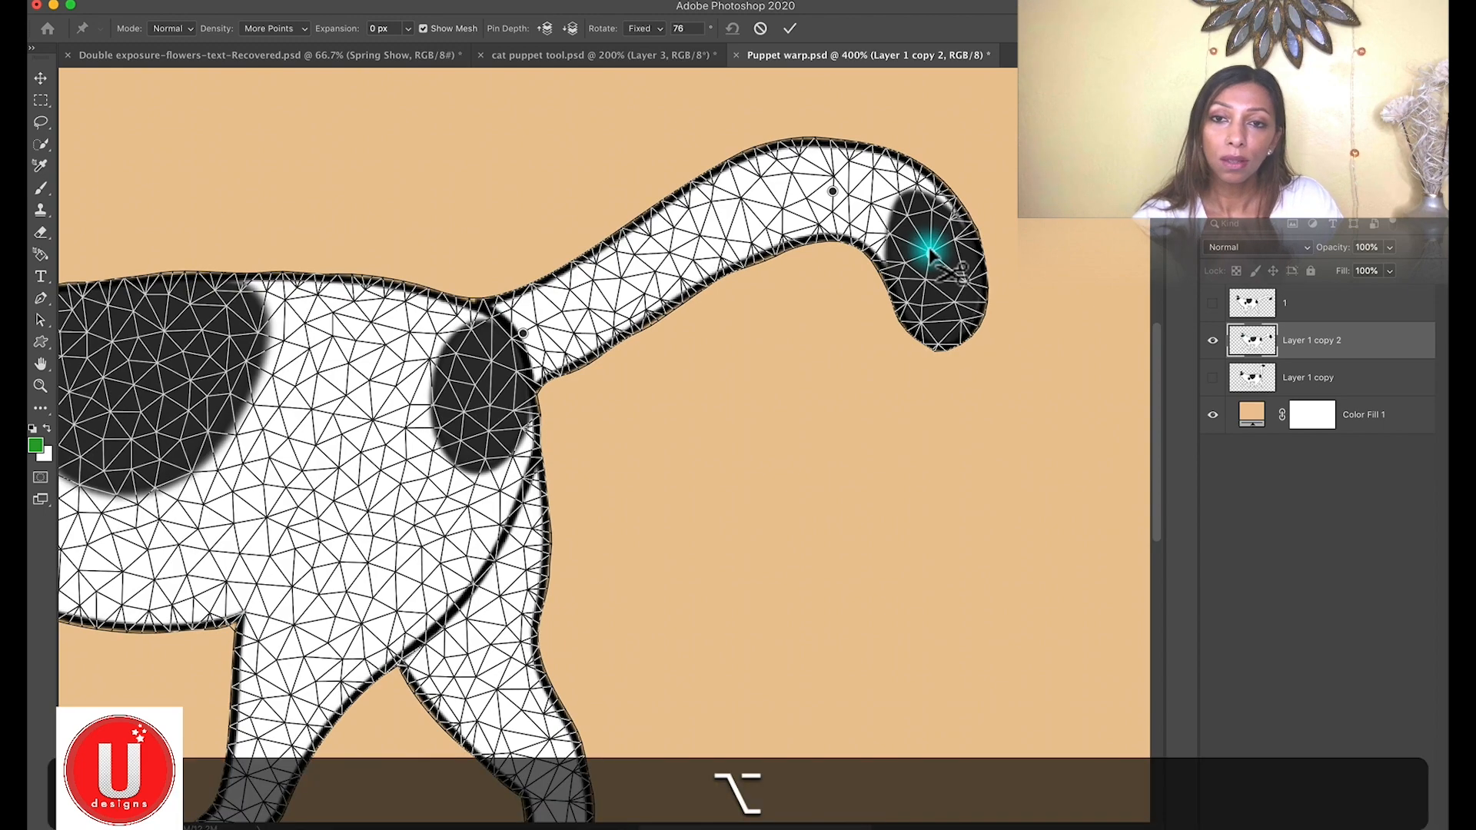
pyautogui.moveTo(936, 231); pyautogui.dragTo(953, 264)
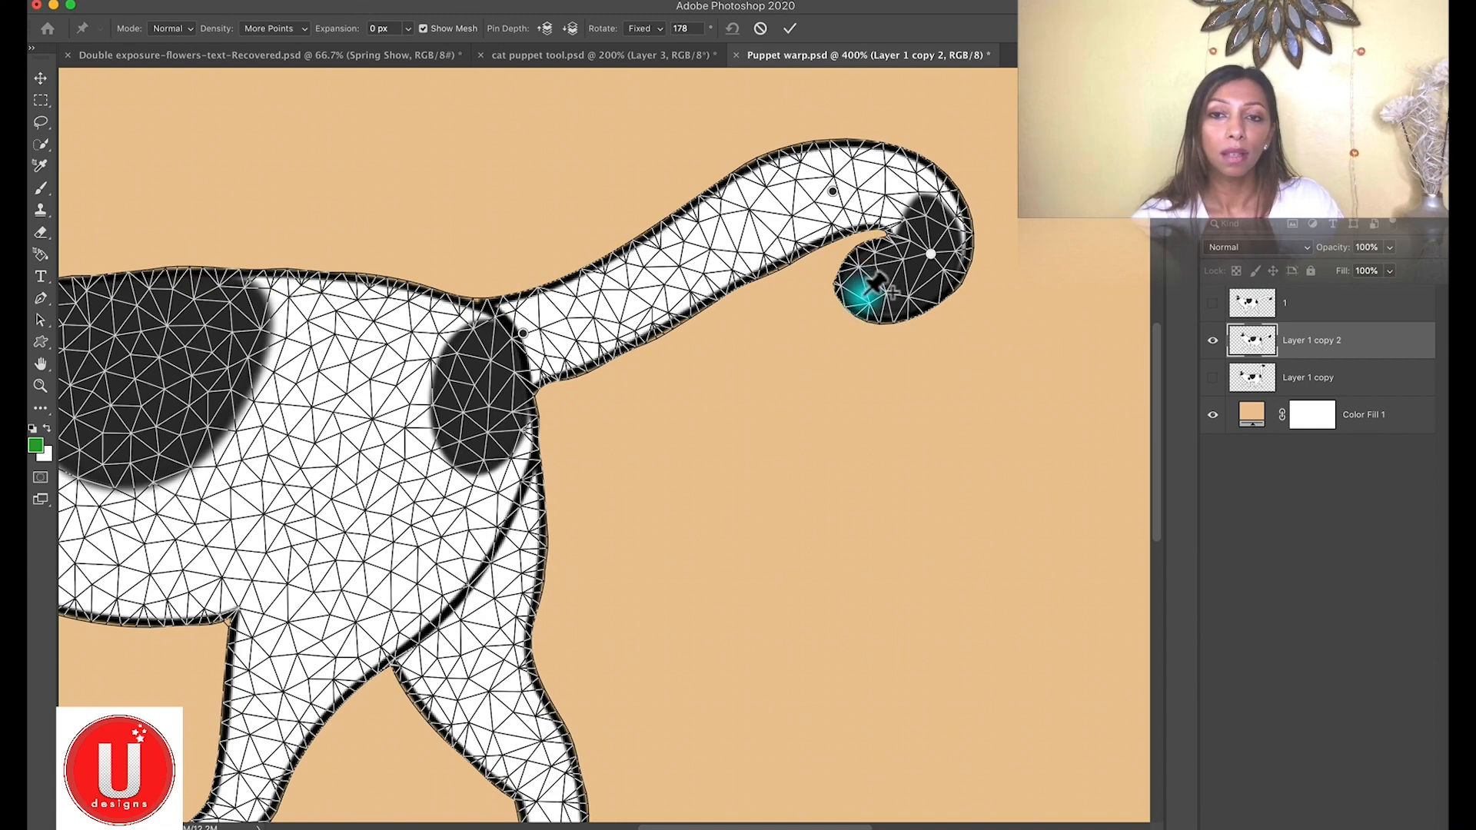
pyautogui.press('super+z')
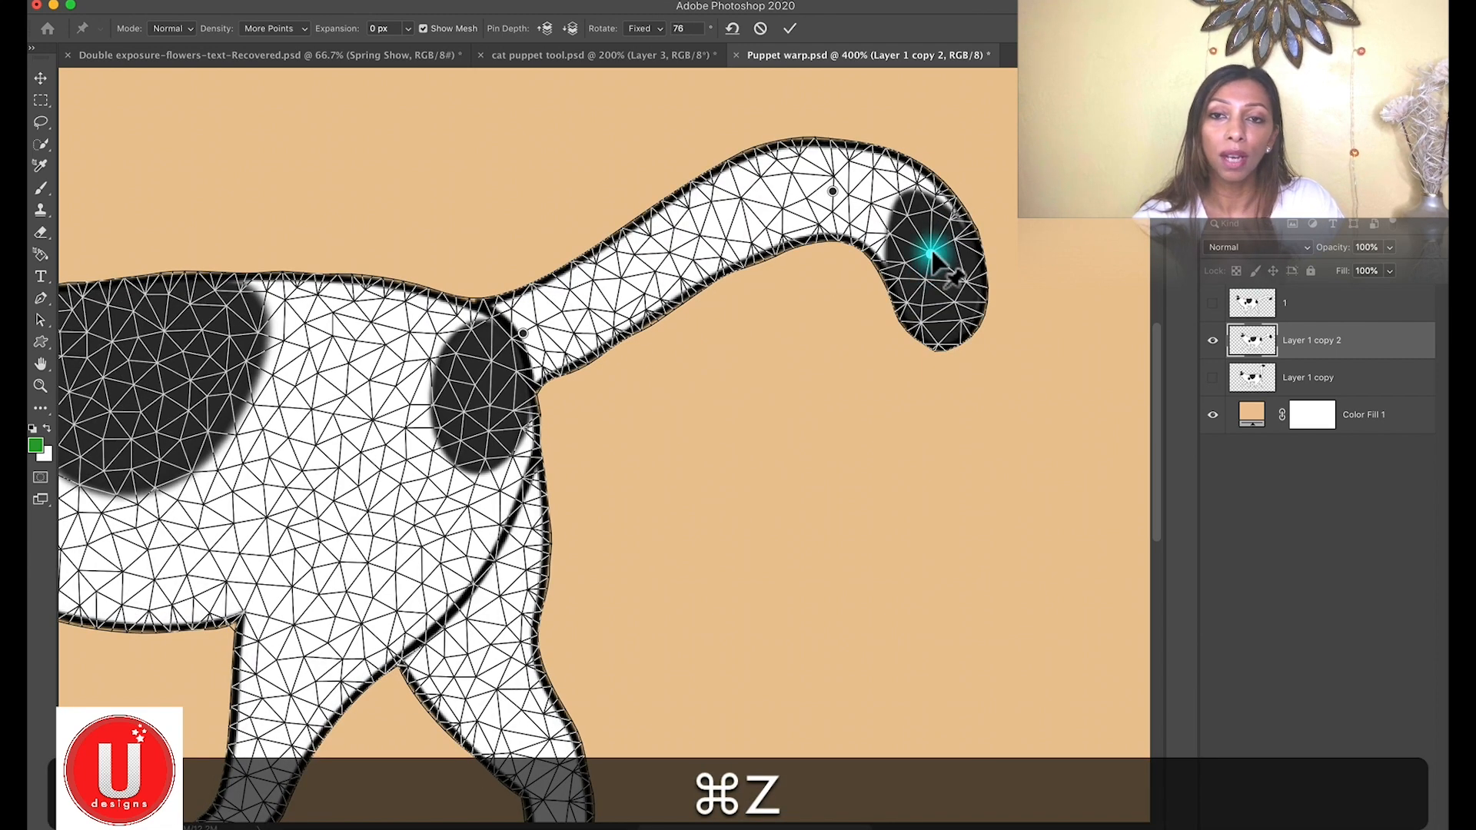
# Delete the pin on the dark patch and the one at the tail's bend, and undo the deletion of the bend pin
pyautogui.press('BackSpace')
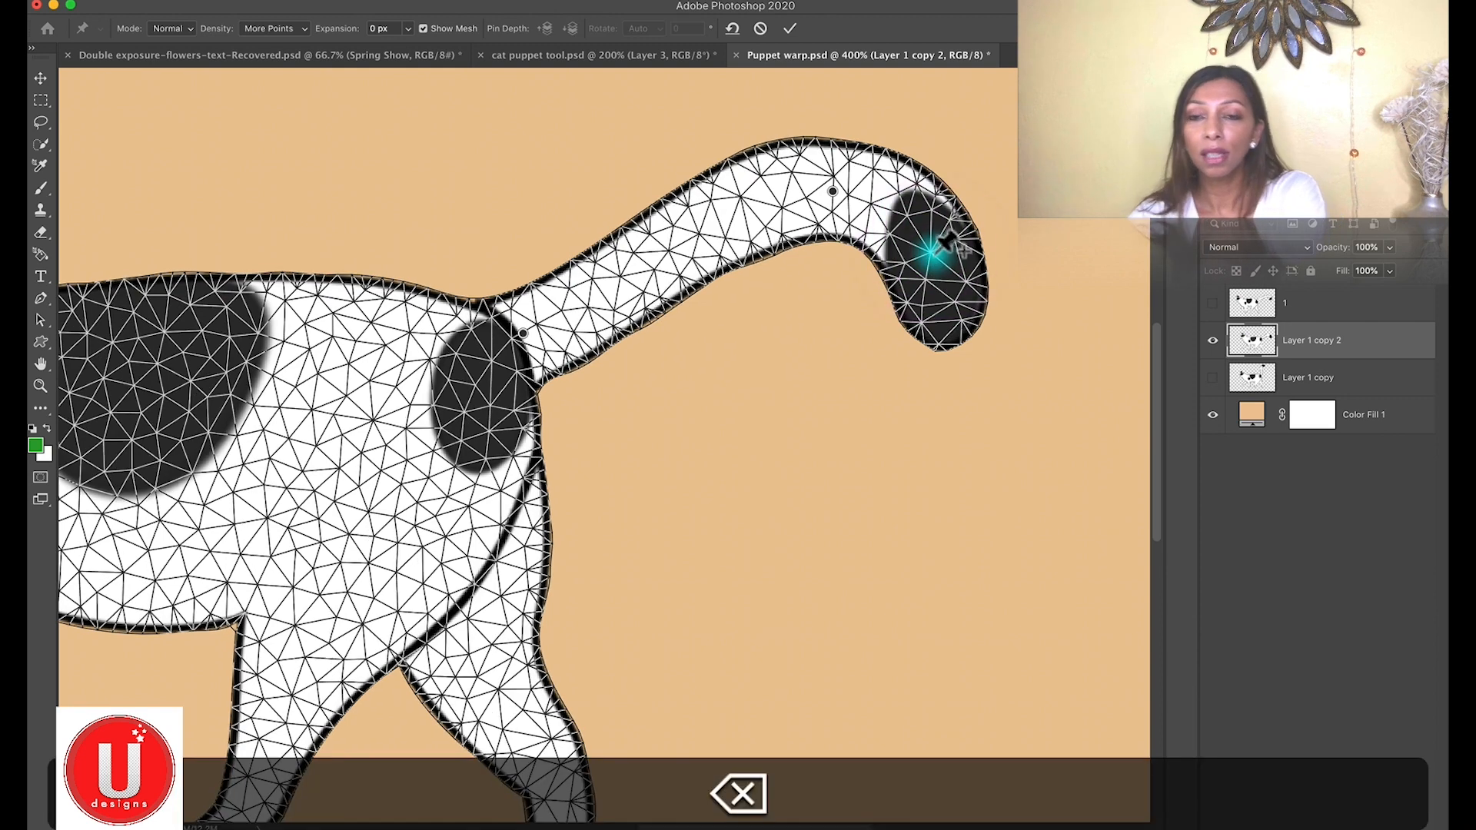
pyautogui.click(865, 223)
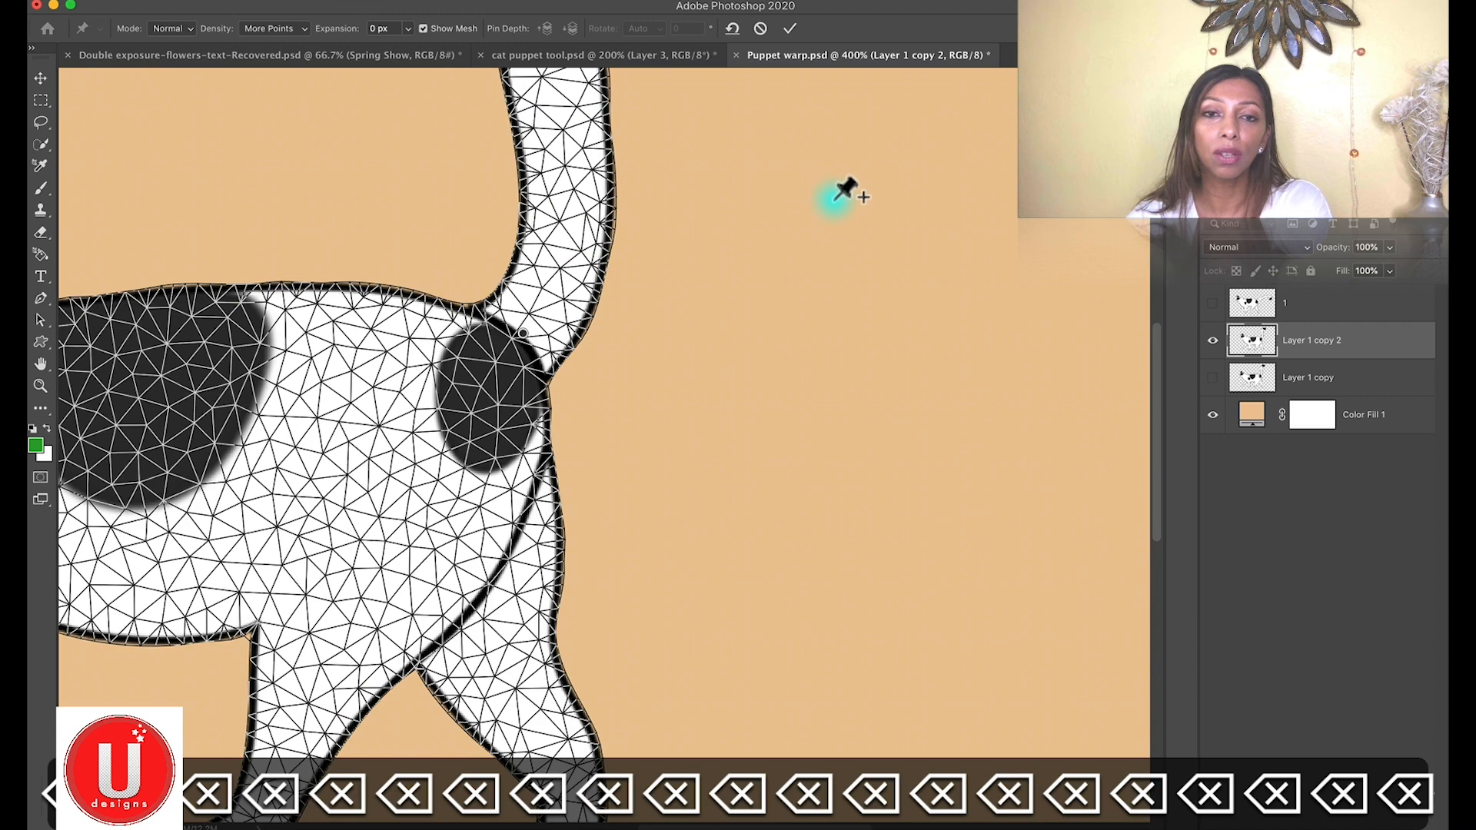
pyautogui.press('super+z')
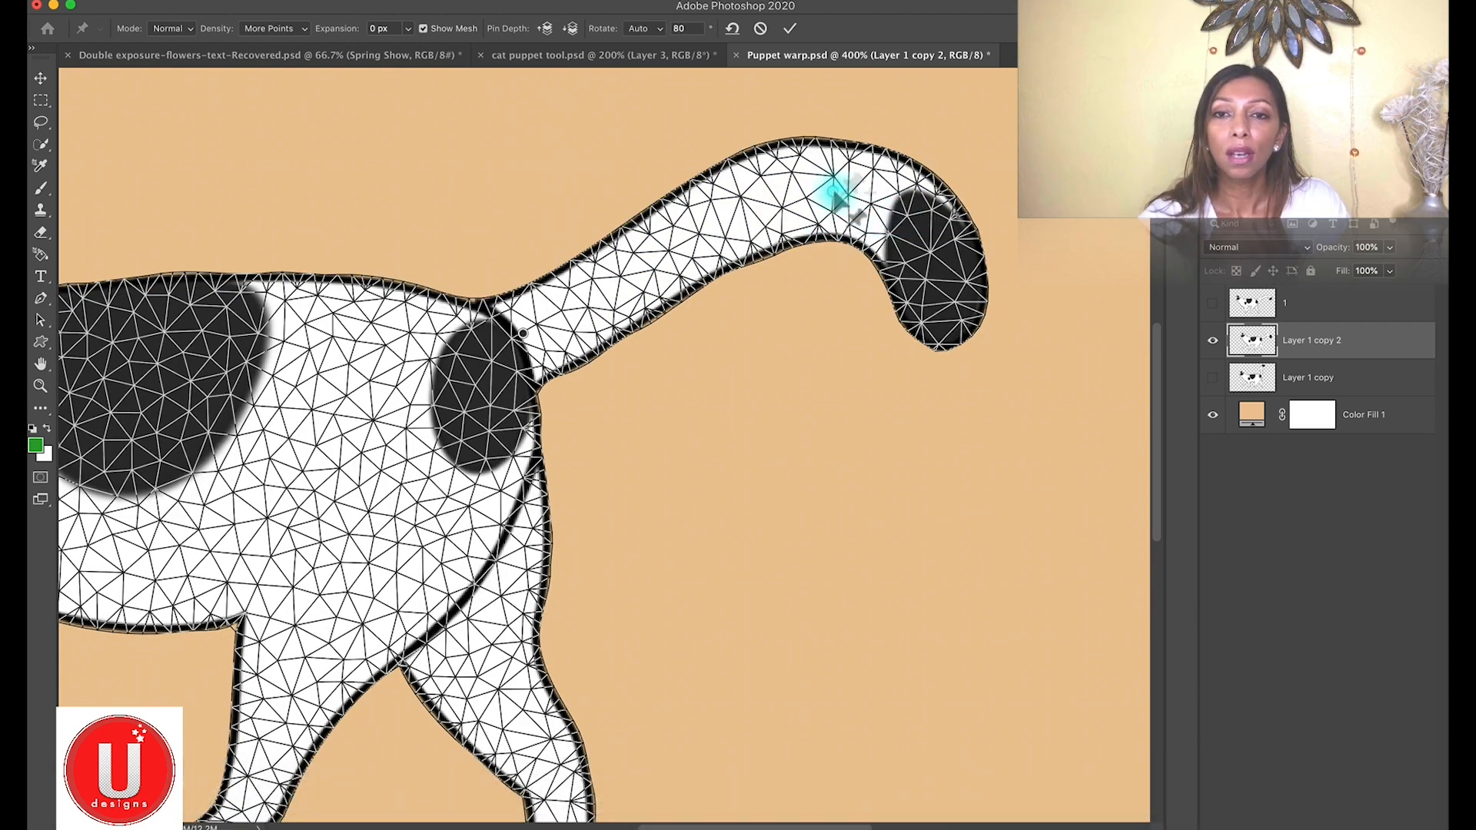
# Pin the tail where its dark patch begins and rotate the tip upward around that pin to -60 degrees
pyautogui.click(907, 220)
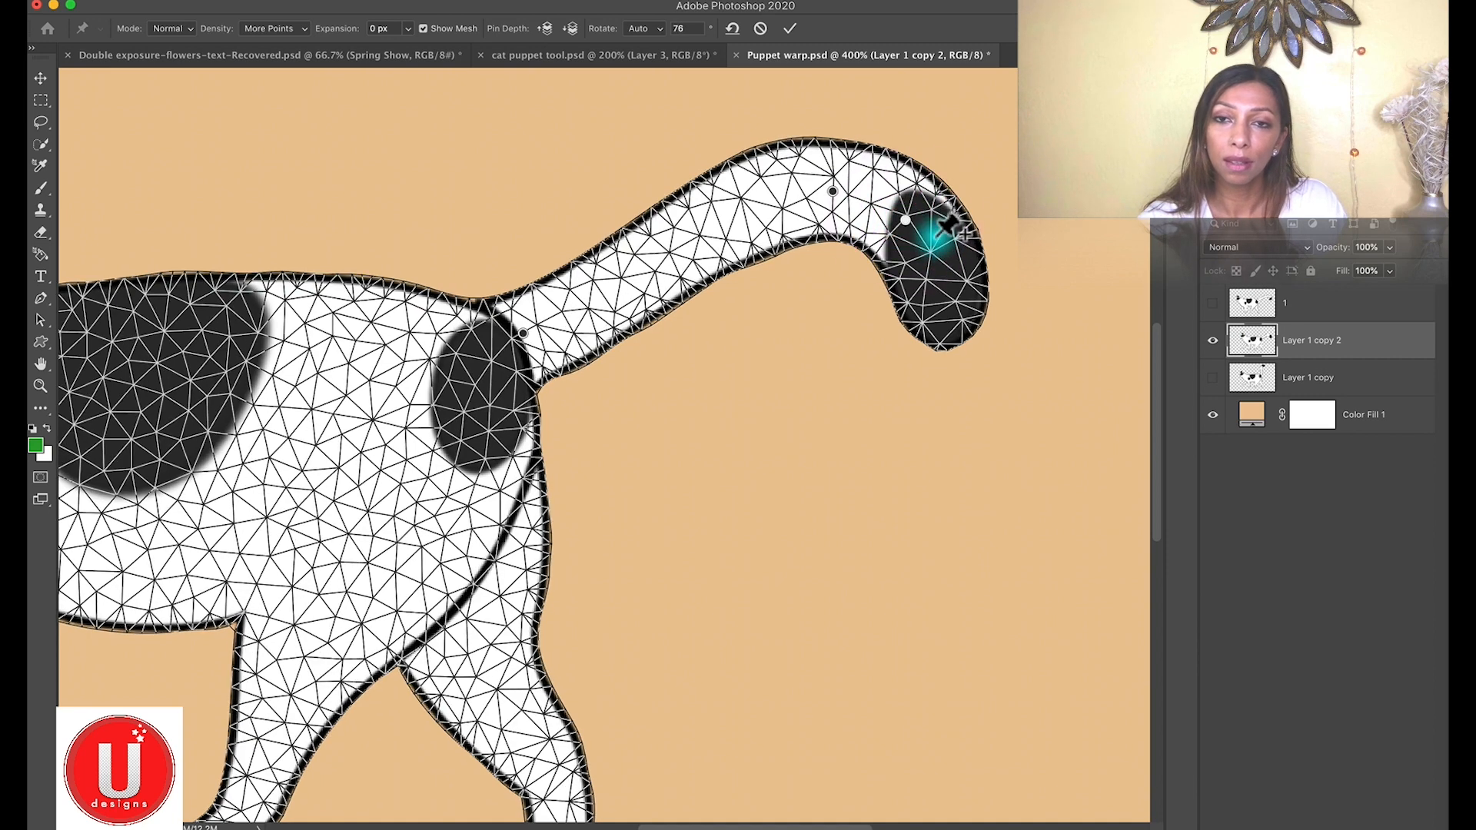
pyautogui.press('alt')
pyautogui.moveTo(933, 216); pyautogui.dragTo(849, 183)
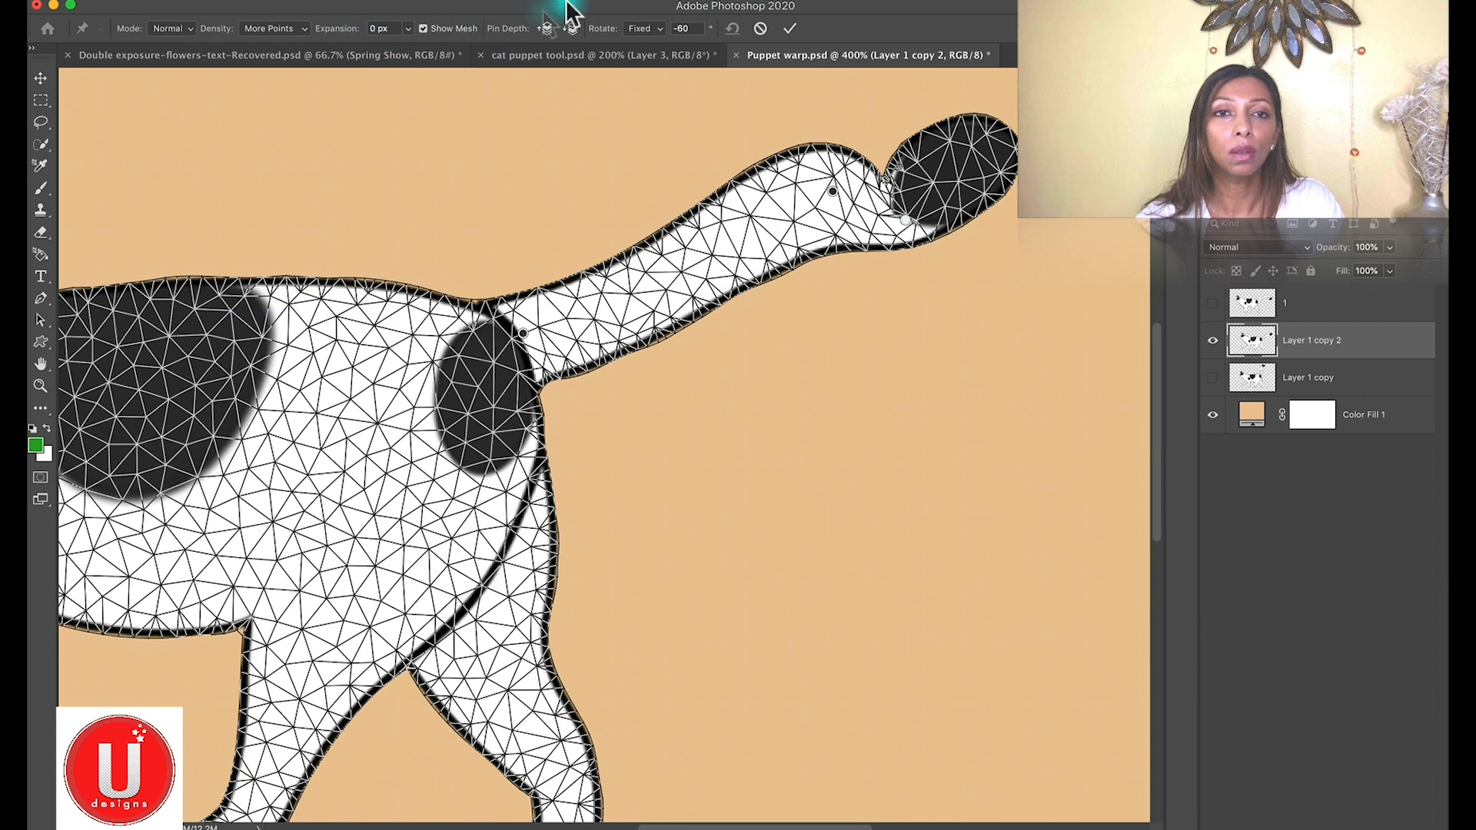
# Hide and reshow the mesh to check the tail, and rotate the tip inward around its pin to 141 degrees
pyautogui.click(423, 29)
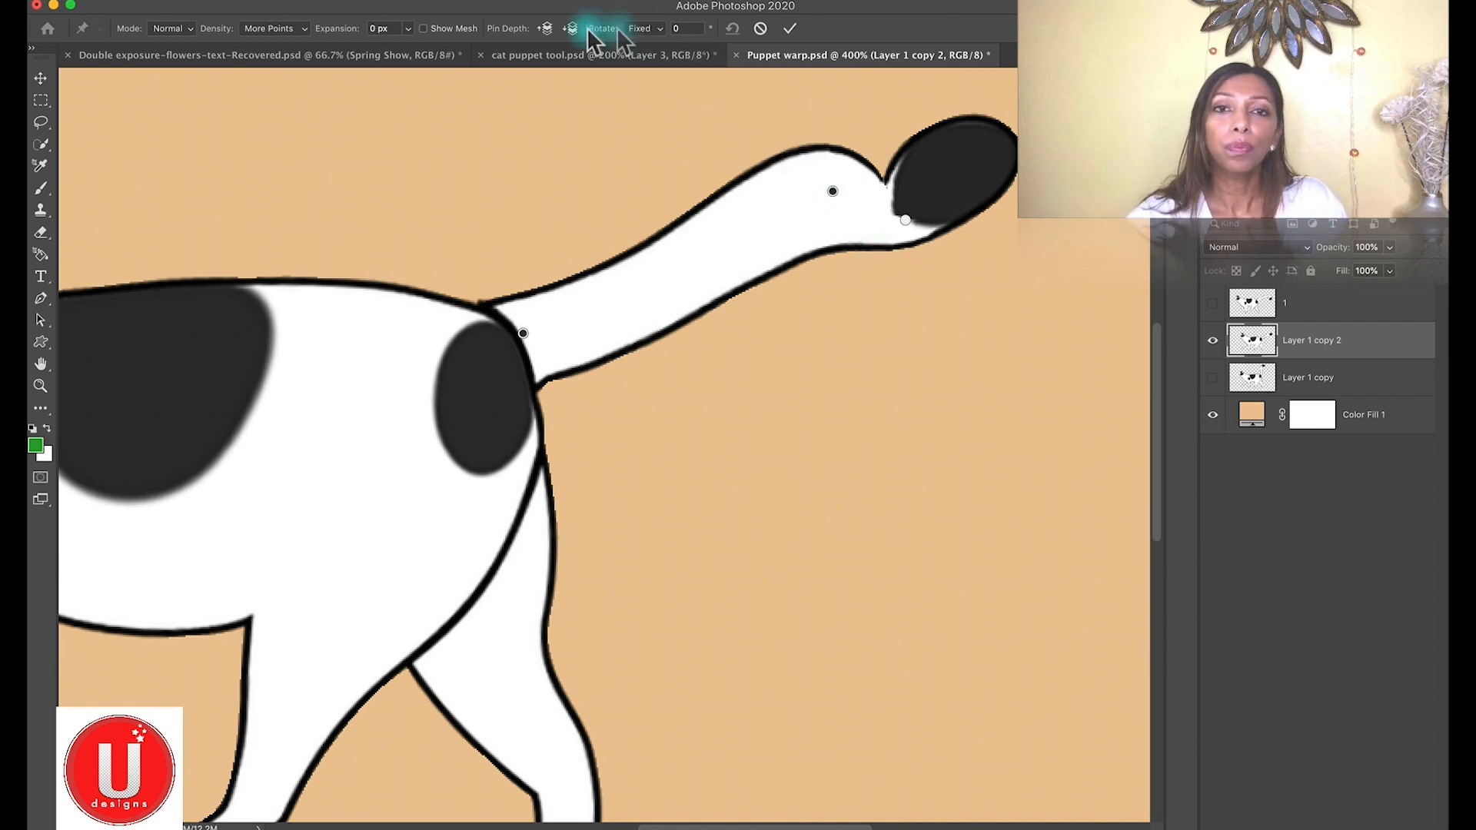
pyautogui.click(426, 29)
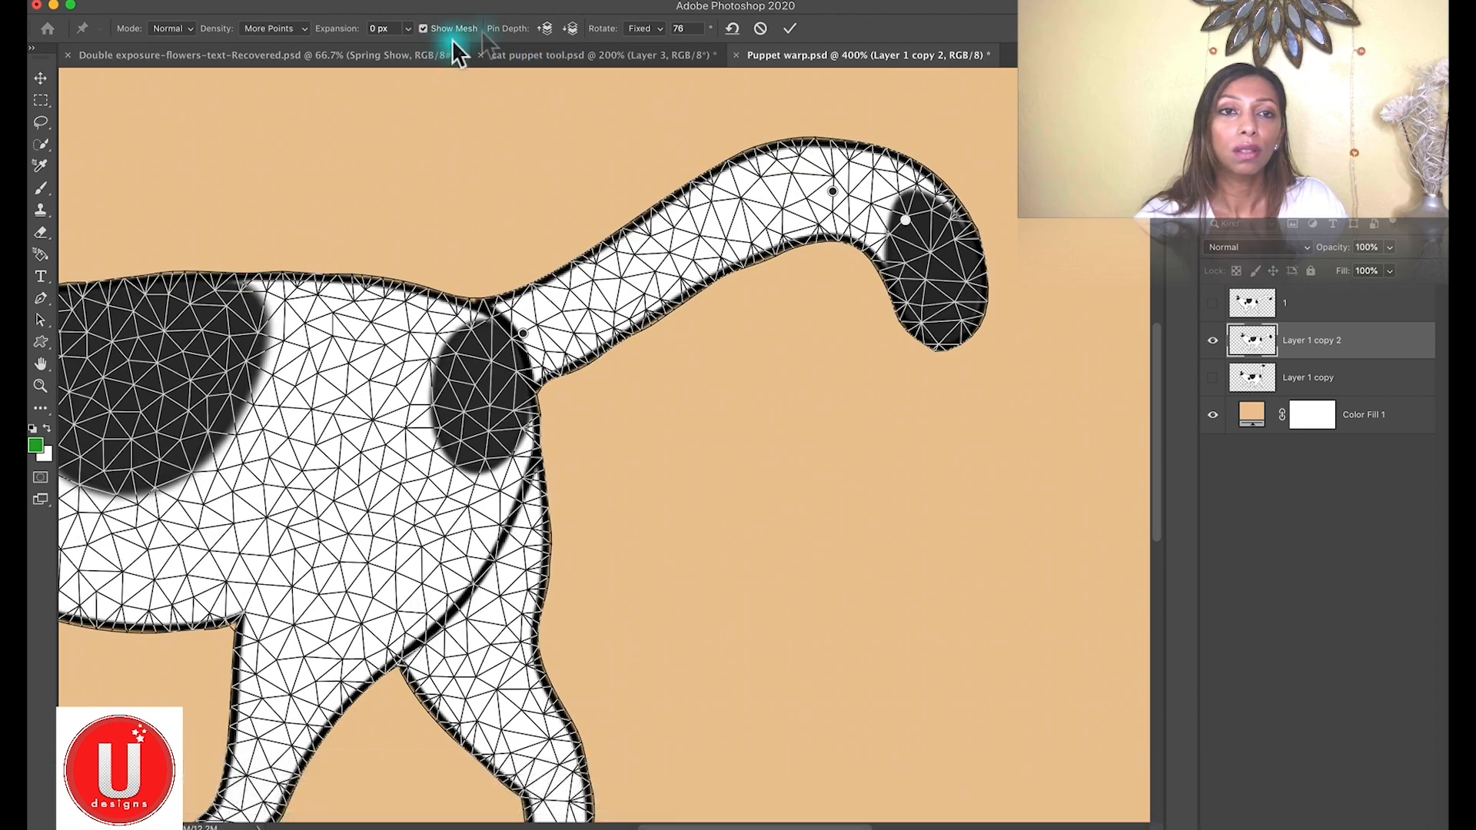
pyautogui.press('alt')
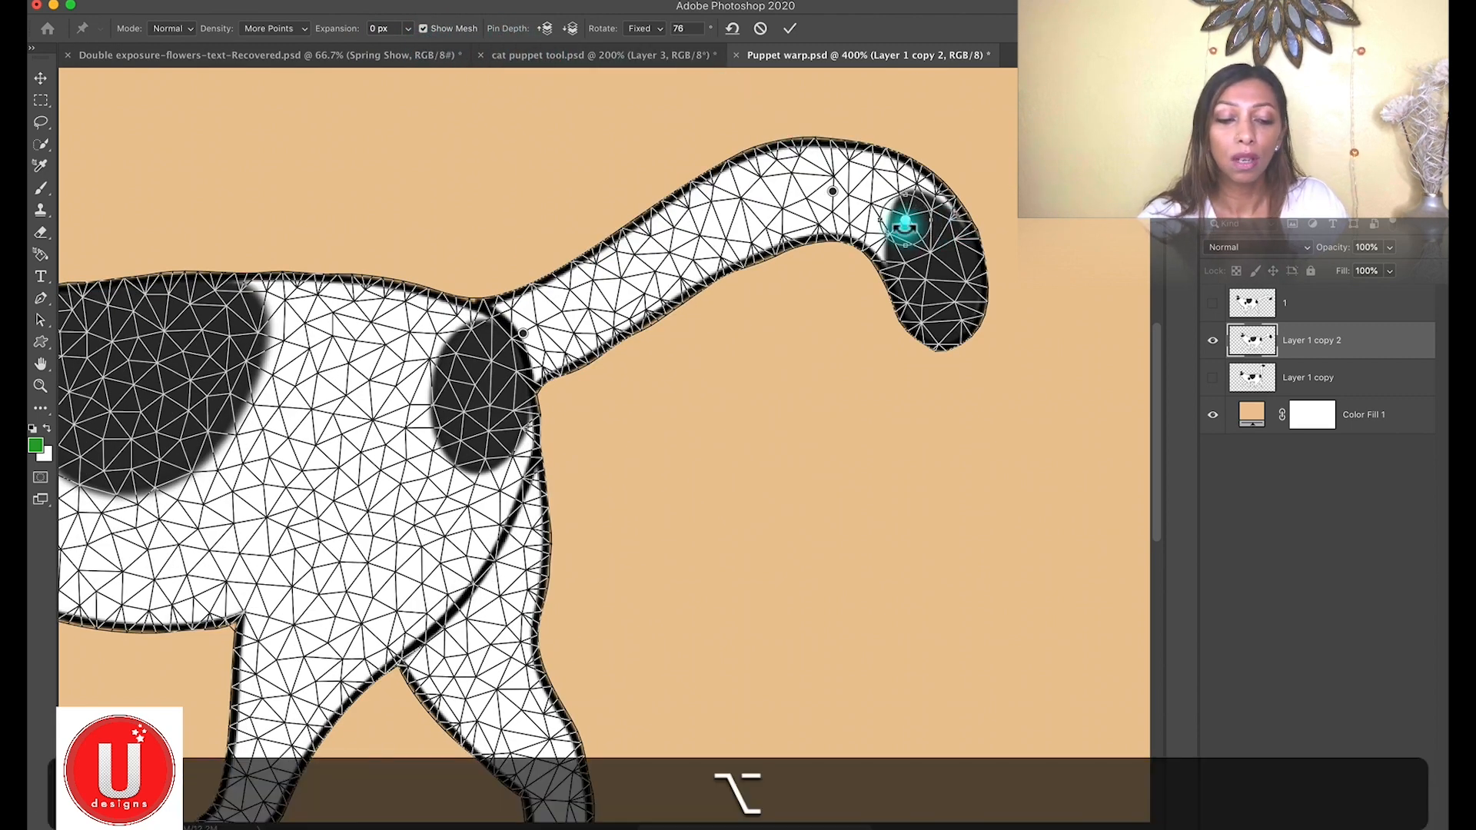
pyautogui.moveTo(895, 238); pyautogui.dragTo(882, 224)
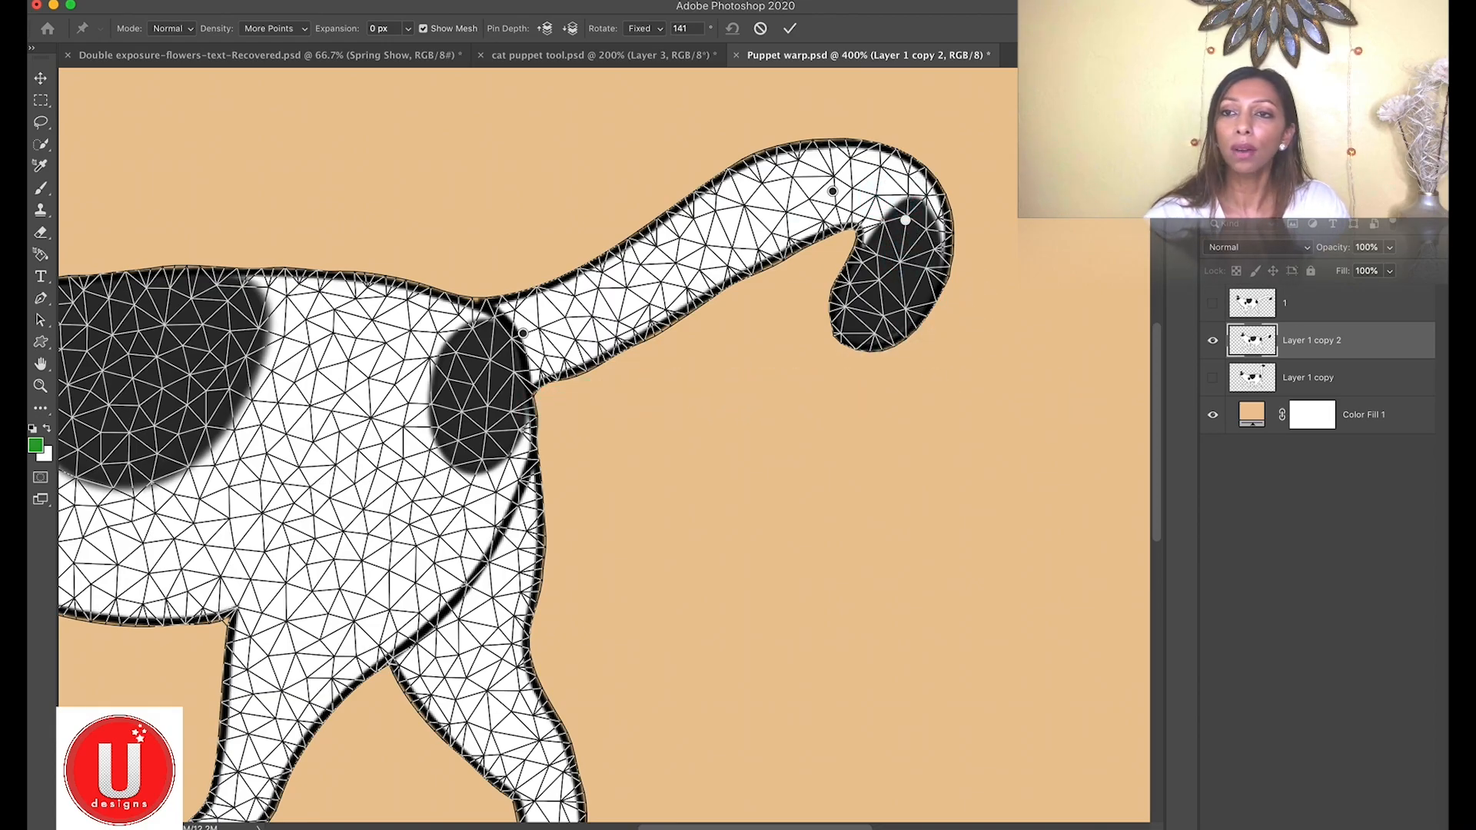
# Look over the warped cat's legs, body and head up close
pyautogui.hscroll(-7, 906, 231)
pyautogui.scroll(-2, 905, 231)
pyautogui.hscroll(-1, 906, 231)
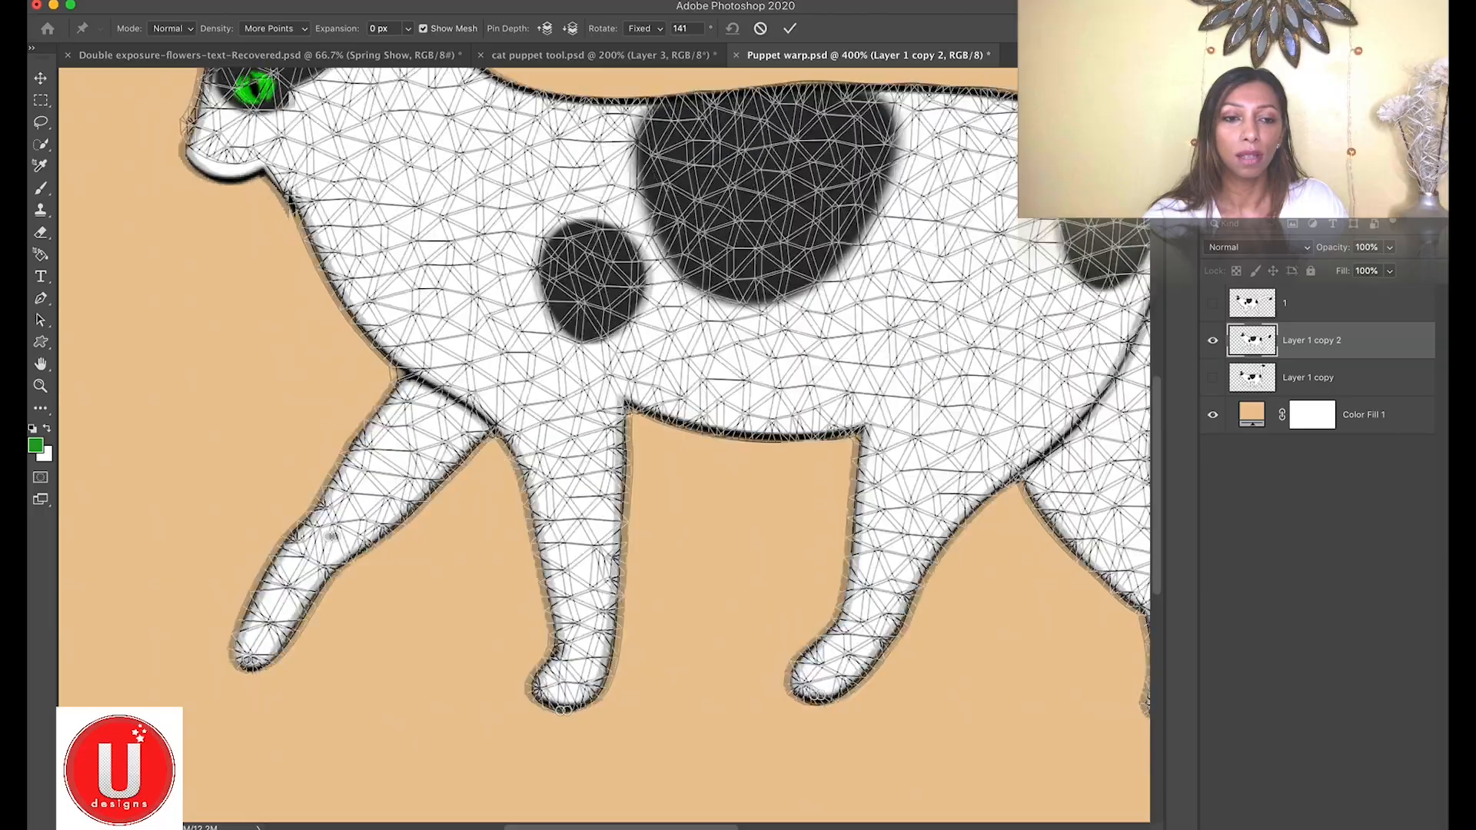
pyautogui.scroll(4, 605, 446)
pyautogui.hscroll(-2, 604, 446)
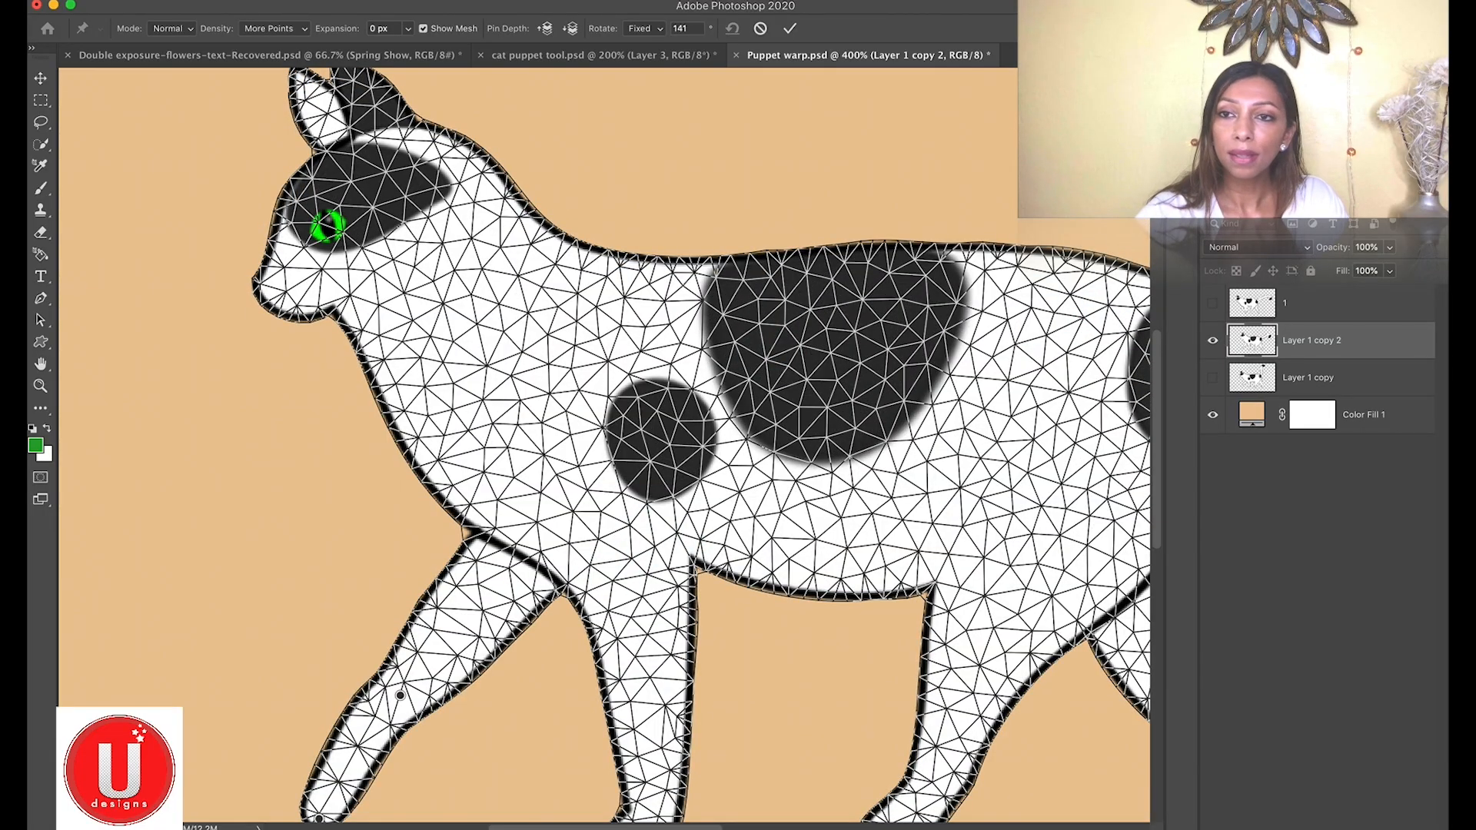
pyautogui.scroll(-3, 605, 446)
pyautogui.hscroll(4, 605, 446)
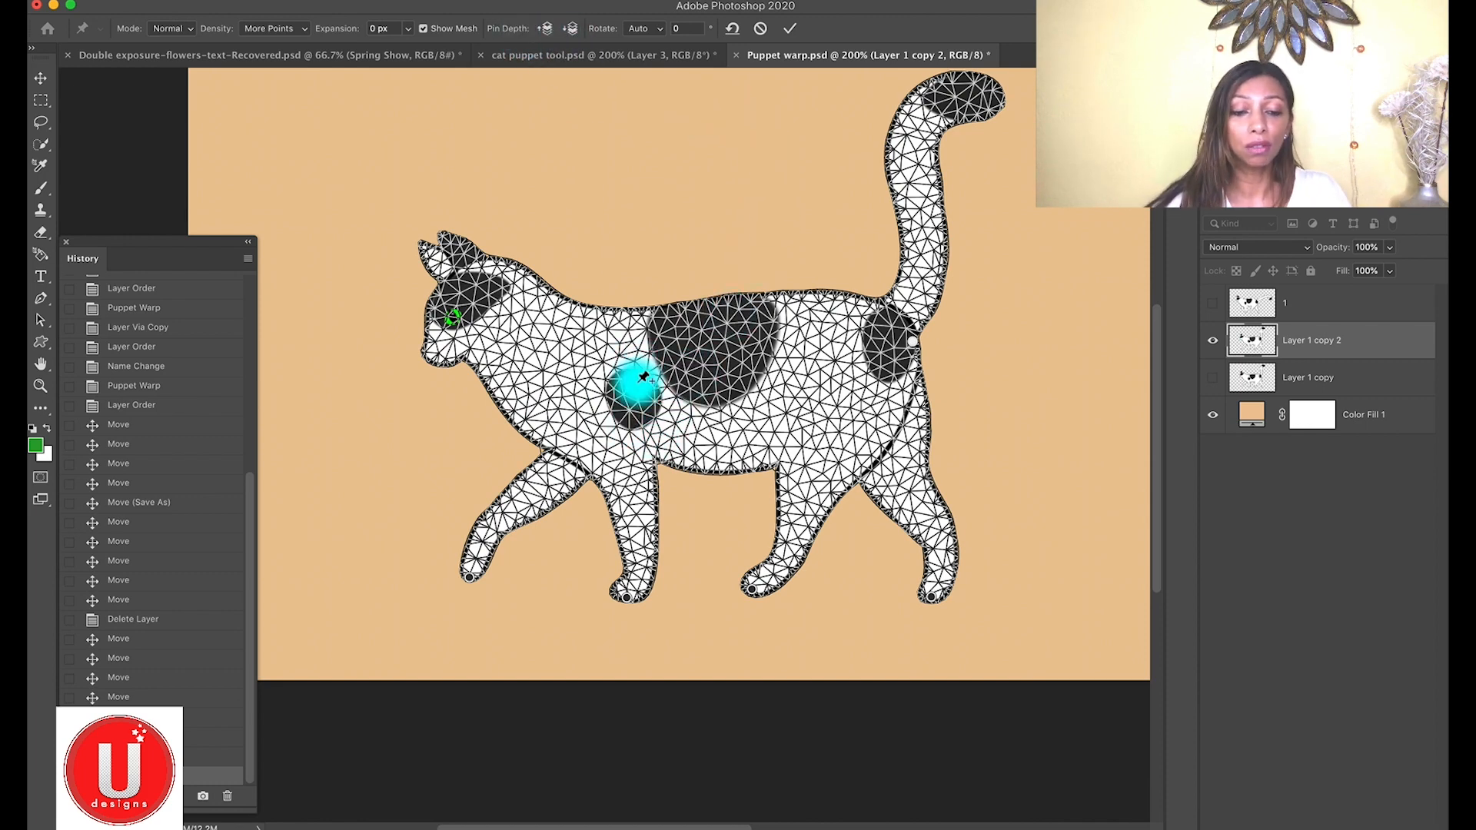
# Pin the top of the raised front leg, fold its paw back across the other front leg, and hide the mesh
pyautogui.press('super+equal')
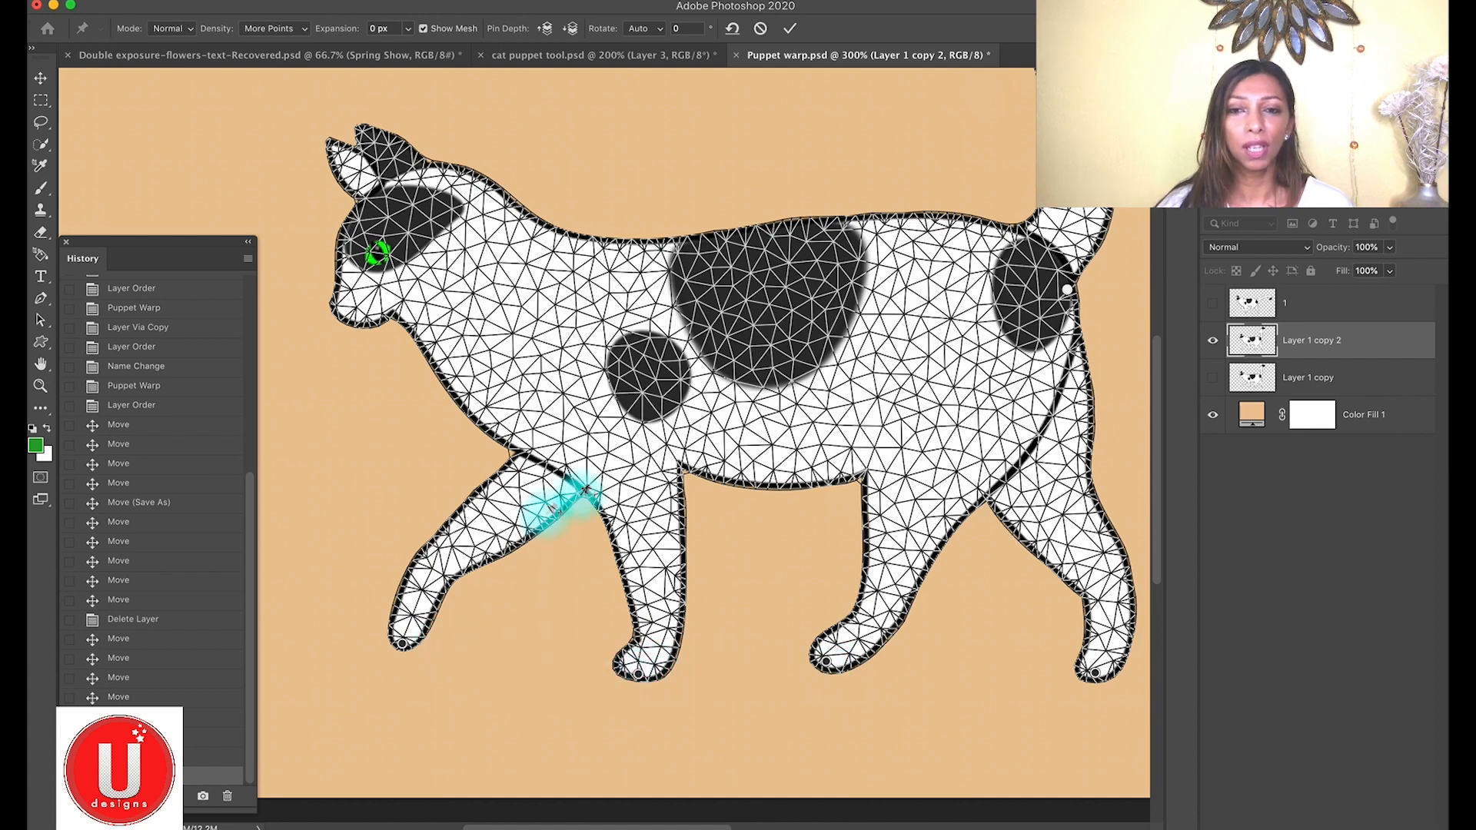
pyautogui.click(543, 472)
pyautogui.click(402, 646)
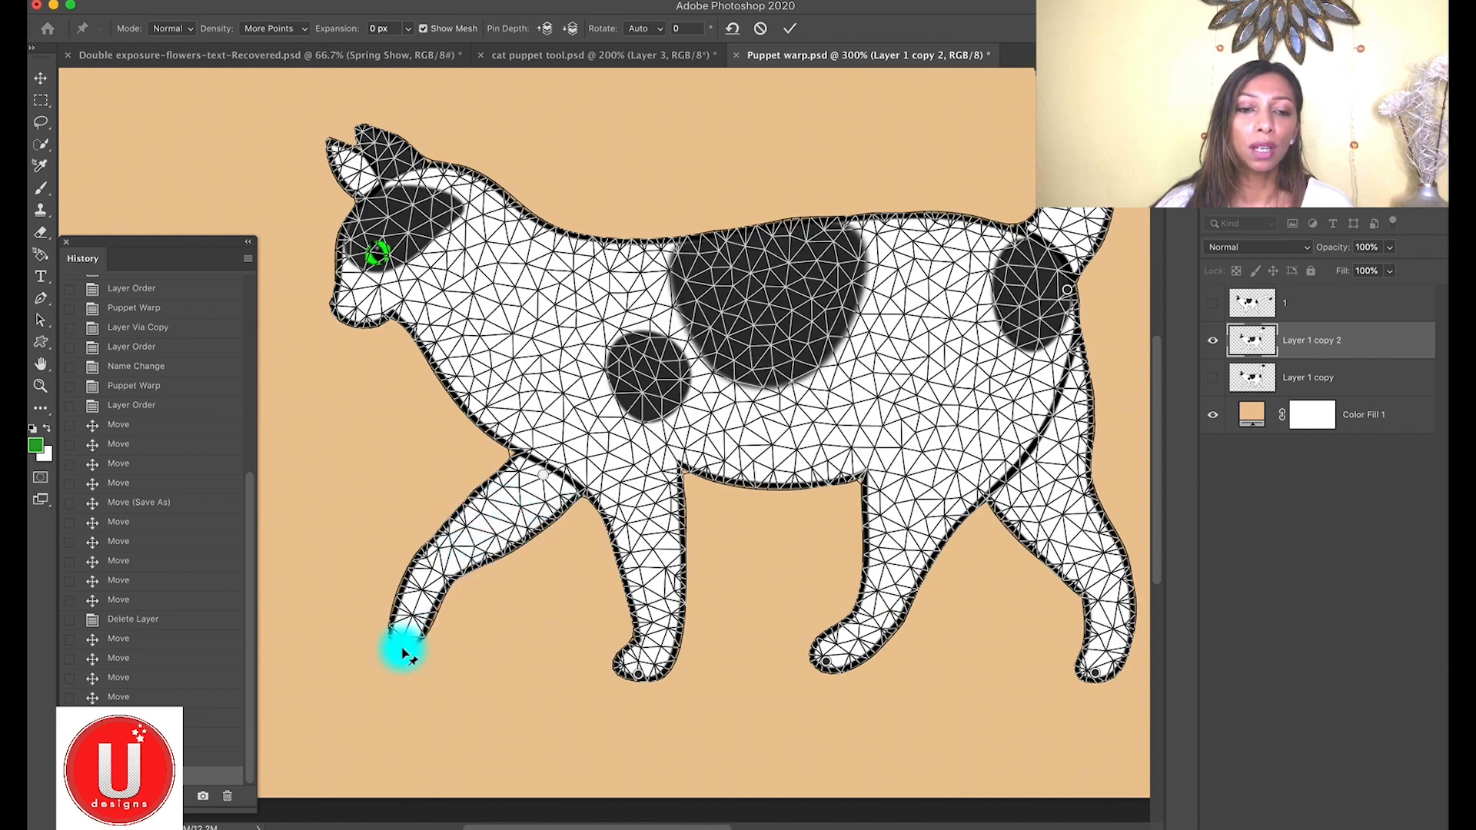
pyautogui.moveTo(404, 648); pyautogui.dragTo(642, 589)
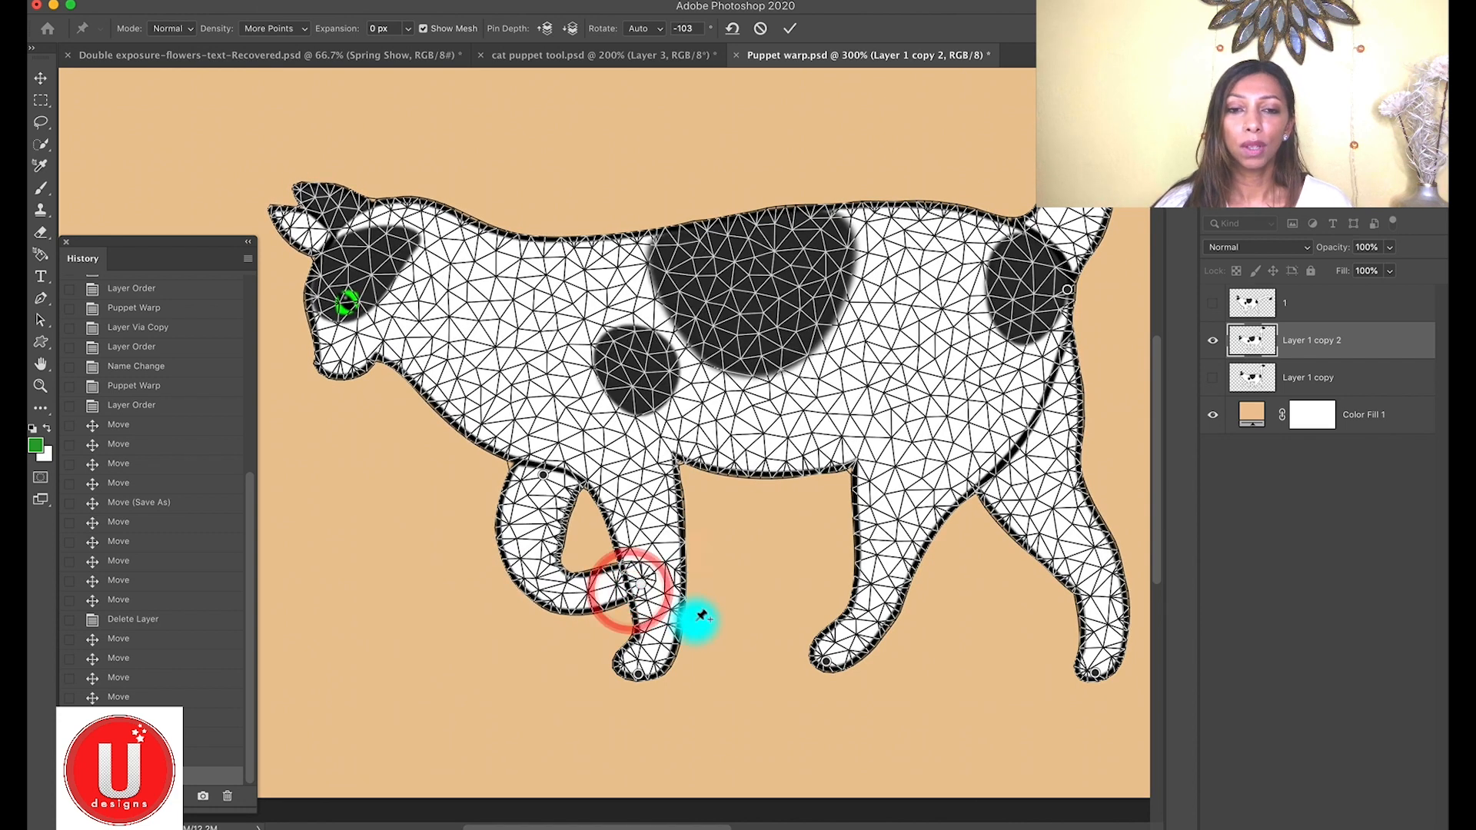
pyautogui.click(423, 29)
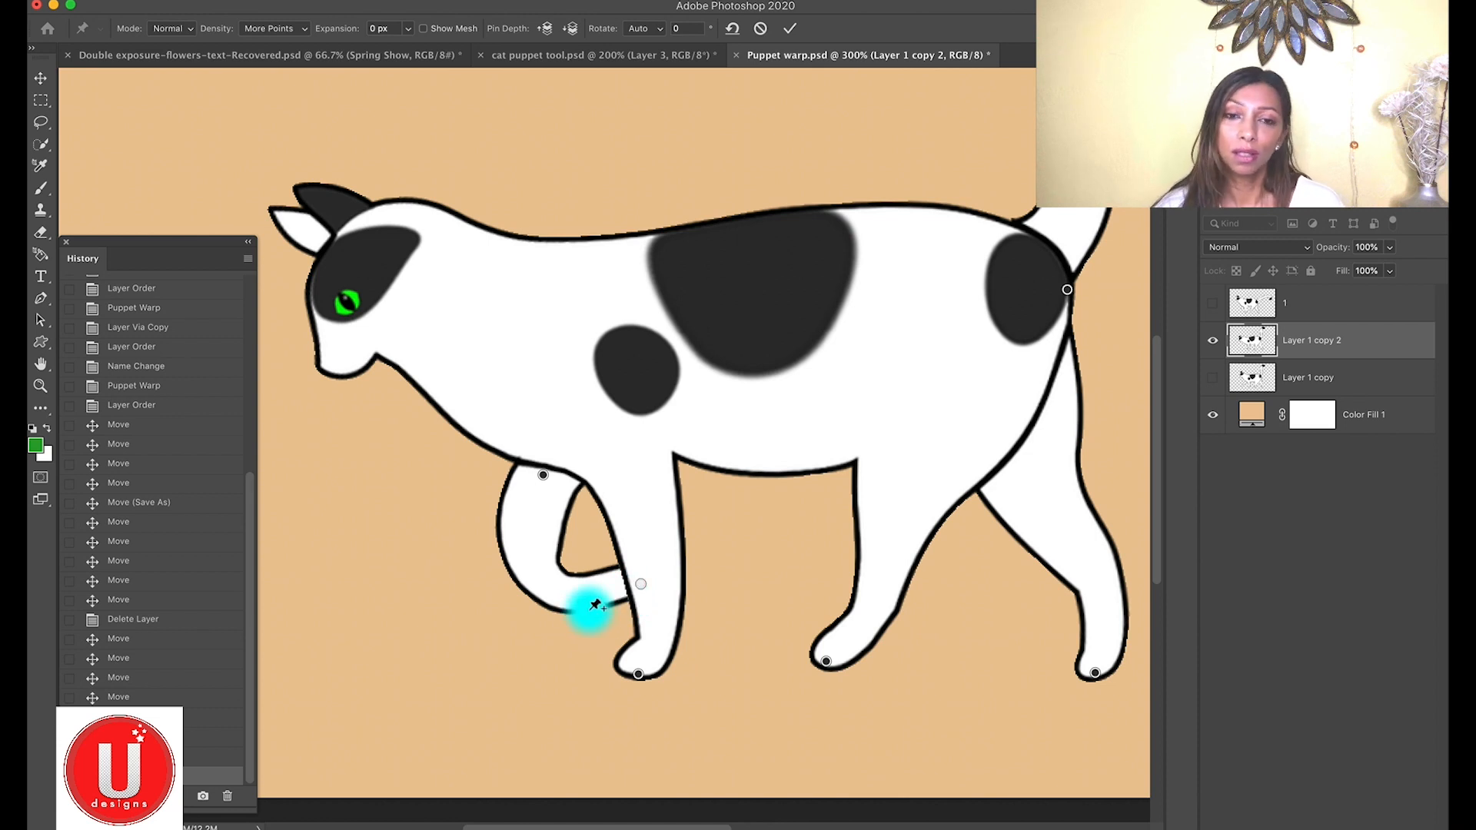
# Move the folded front leg's paw pin and upper pin slightly upward so the whole leg sits higher
pyautogui.click(643, 587)
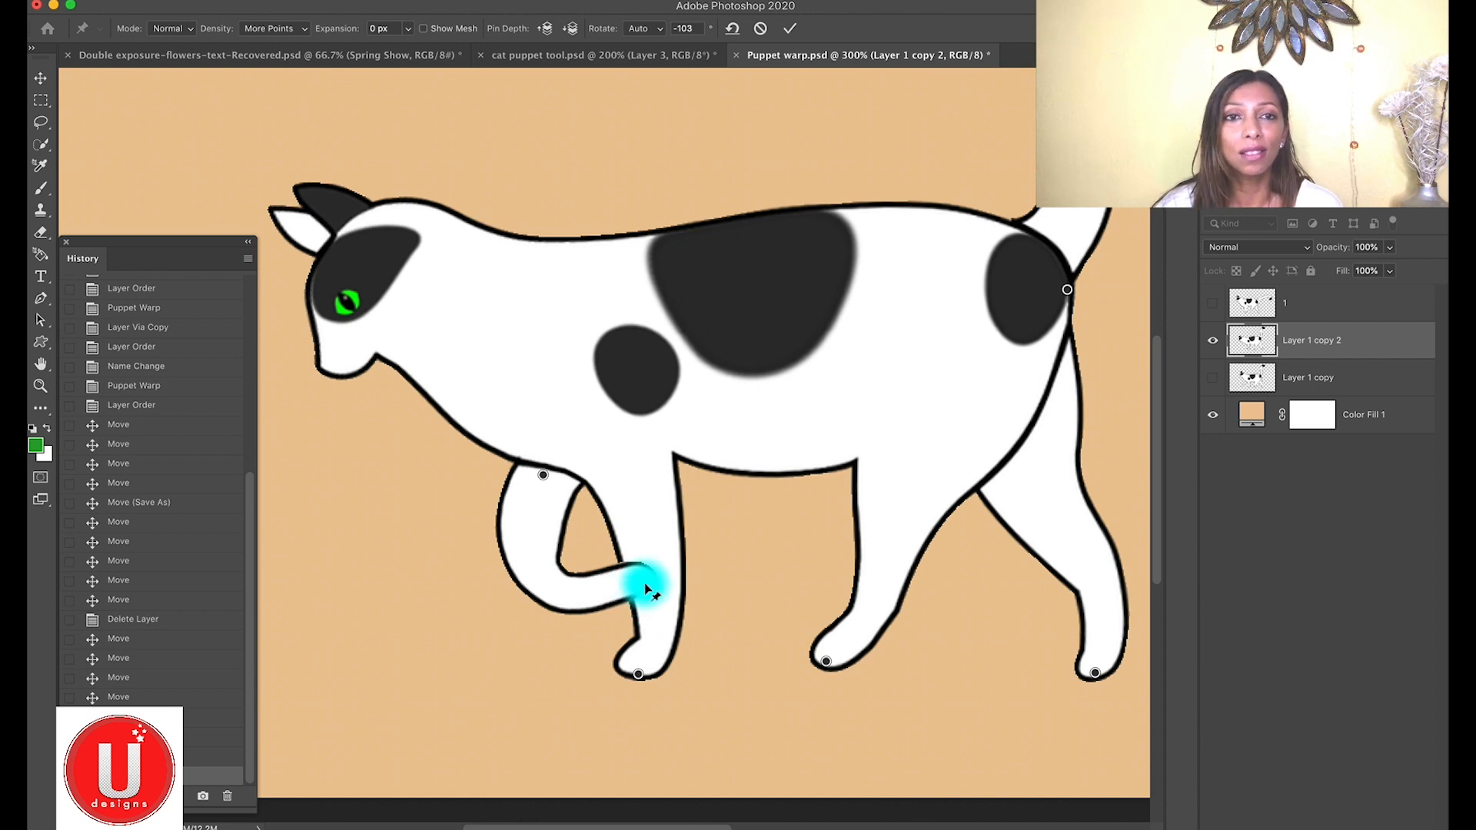
pyautogui.moveTo(646, 588); pyautogui.dragTo(650, 569)
pyautogui.moveTo(546, 481); pyautogui.dragTo(541, 442)
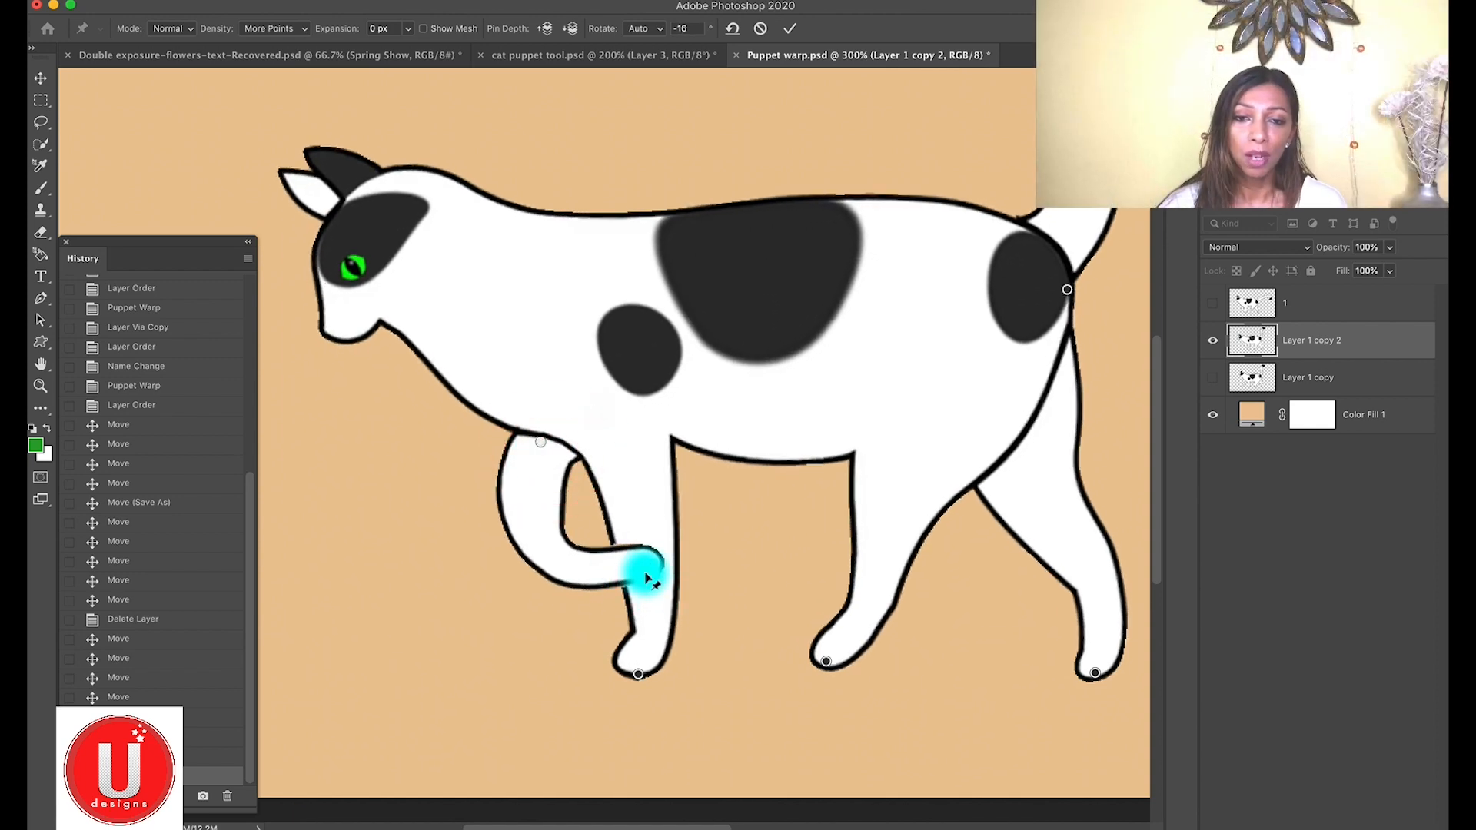
pyautogui.moveTo(648, 567); pyautogui.dragTo(654, 560)
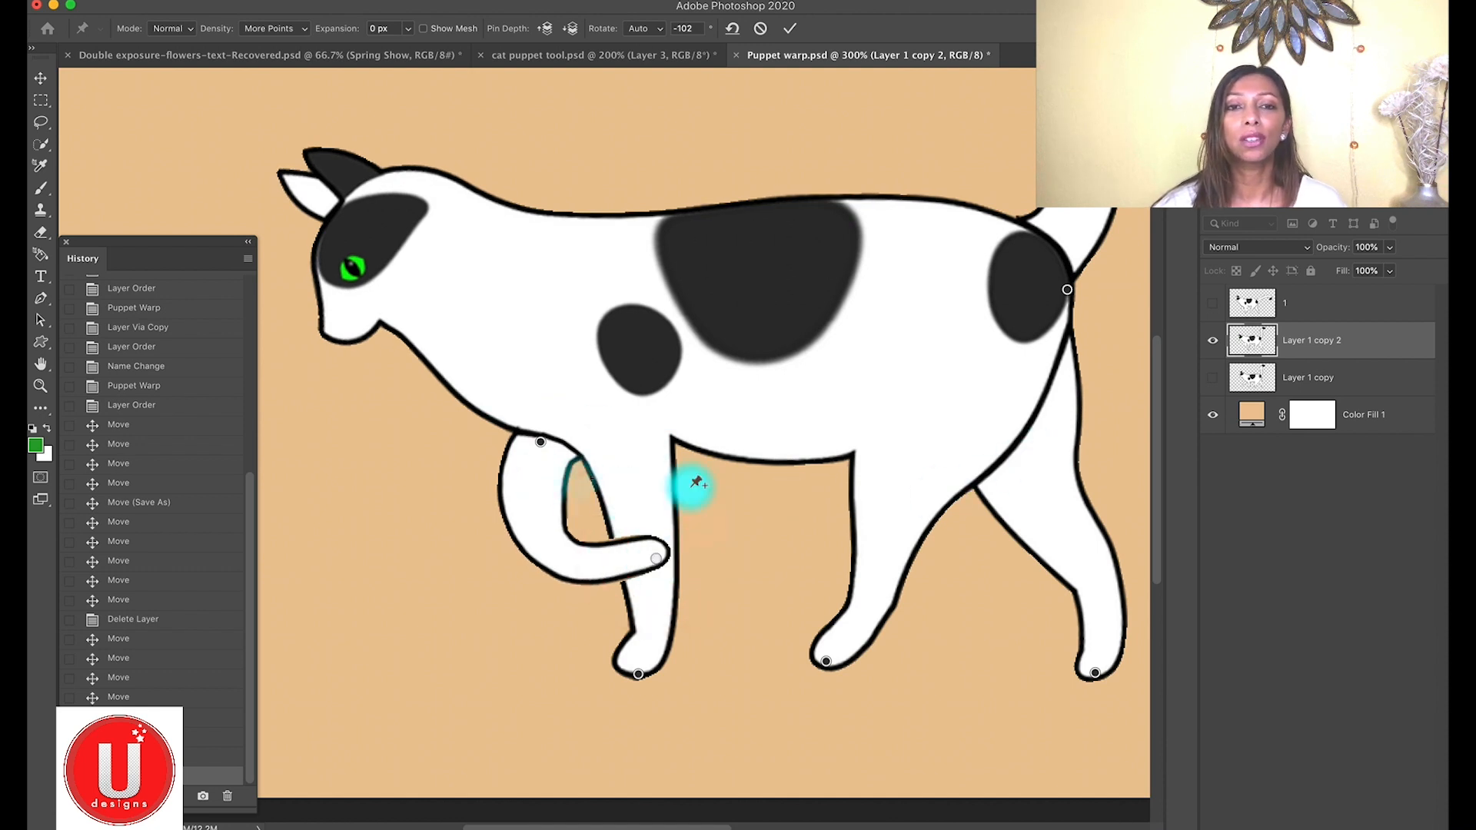
# Try to stretch the front leg straight forward and bend its paw down with a second pin, and undo that bend
pyautogui.moveTo(650, 559); pyautogui.dragTo(258, 498)
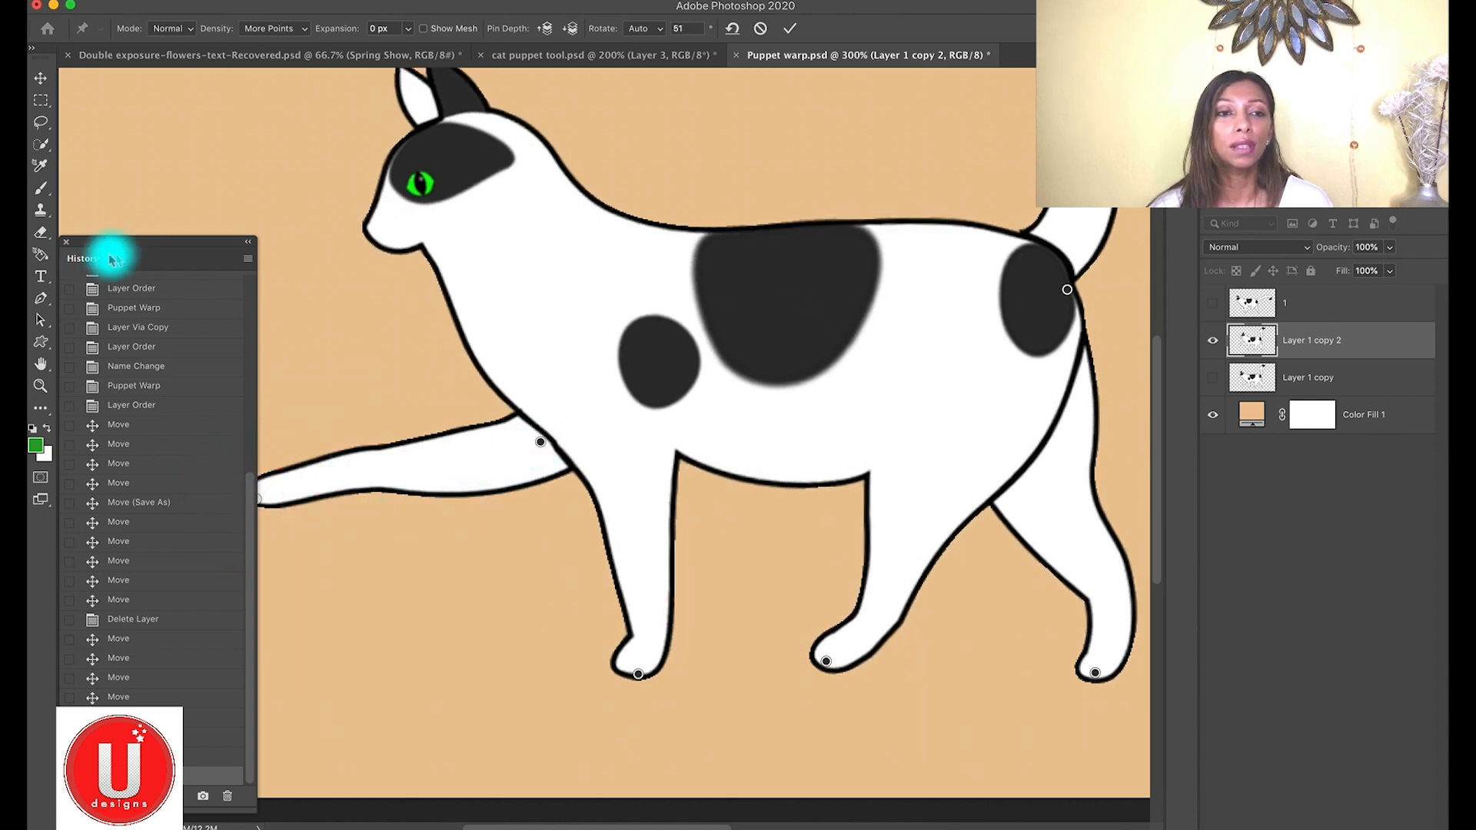
pyautogui.moveTo(136, 246); pyautogui.dragTo(125, 314)
pyautogui.click(271, 507)
pyautogui.moveTo(268, 506); pyautogui.dragTo(282, 553)
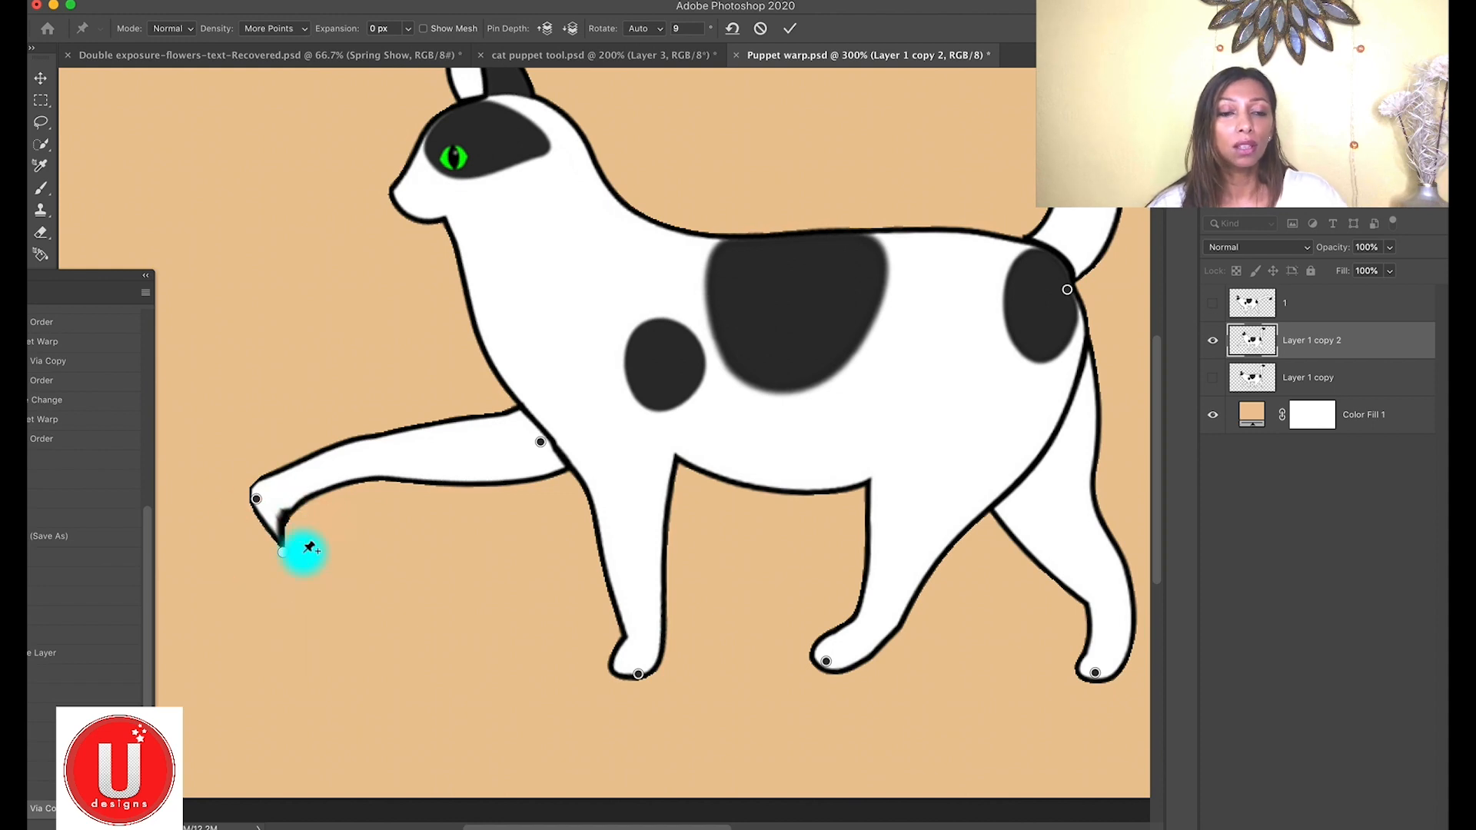
pyautogui.press('super+z')
# Fold the front paw back across the other leg, push the knee forward with a new pin, and raise the paw slightly
pyautogui.moveTo(258, 507); pyautogui.dragTo(626, 588)
pyautogui.moveTo(527, 527)
pyautogui.mouseDown()
pyautogui.moveTo(577, 561)
pyautogui.moveTo(506, 528)
pyautogui.mouseUp()
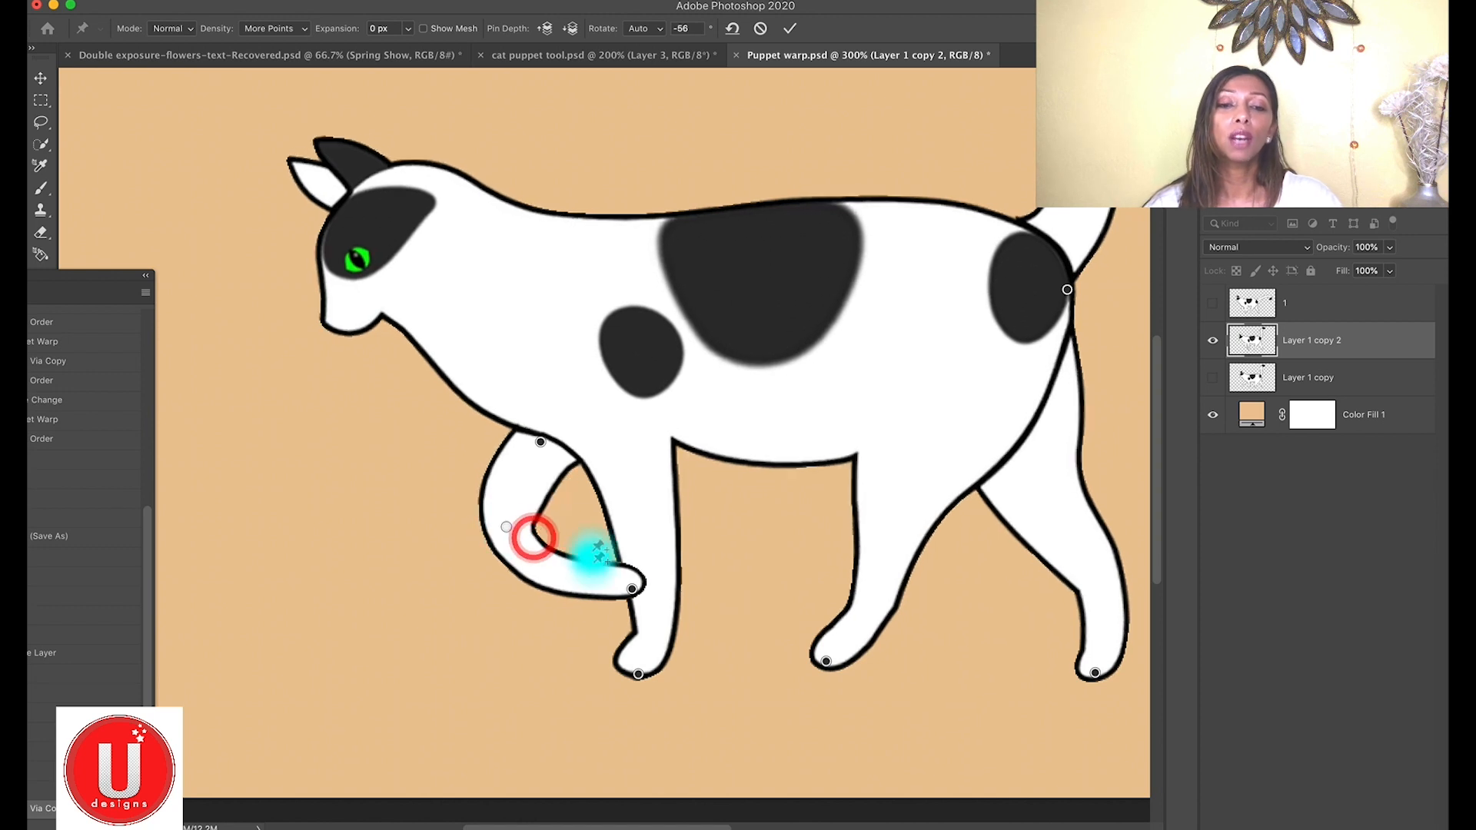
pyautogui.moveTo(636, 593); pyautogui.dragTo(633, 583)
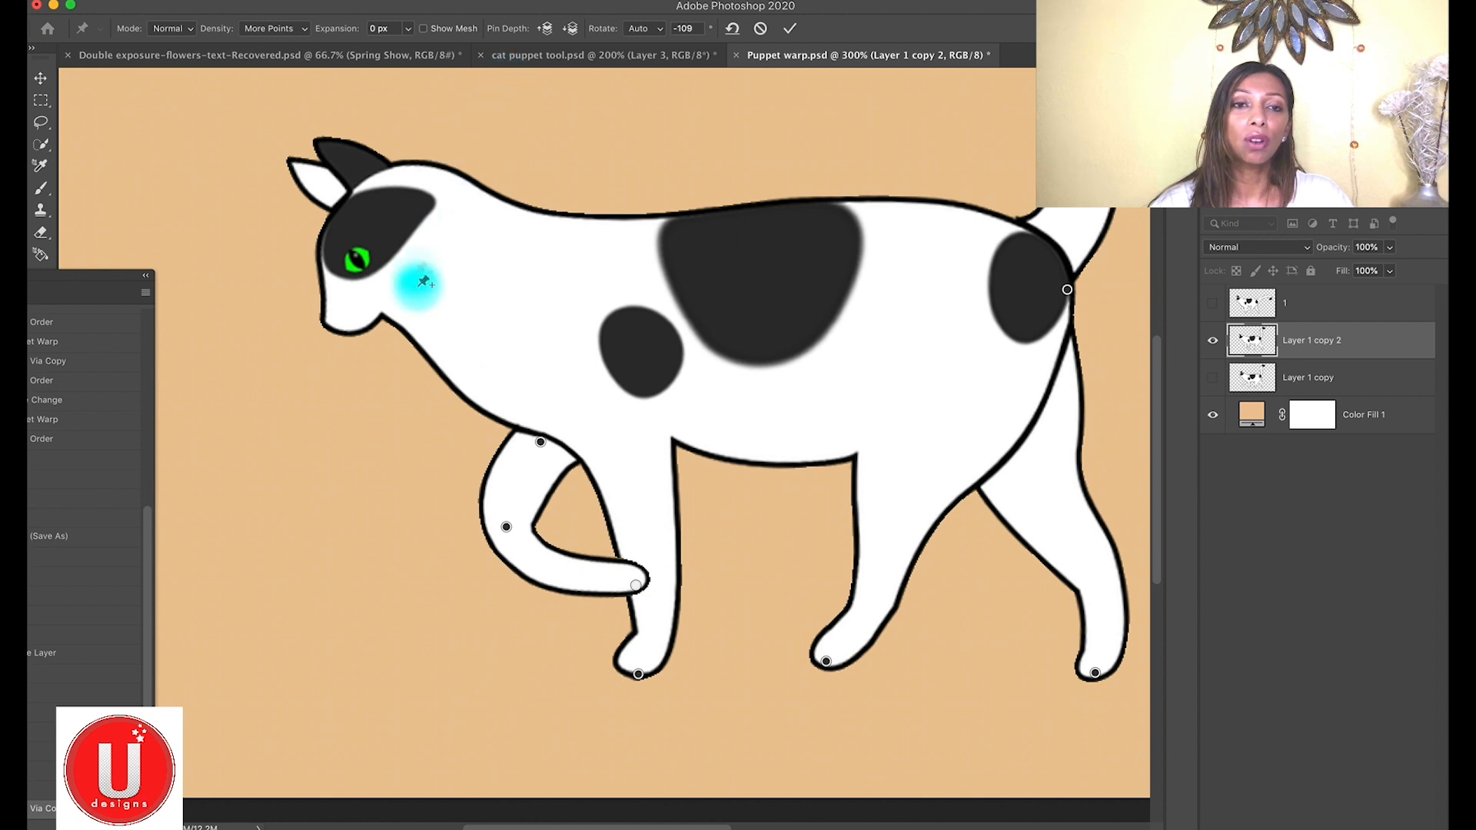
# Pin the cat's neck and the base of each ear
pyautogui.moveTo(462, 271); pyautogui.dragTo(463, 276)
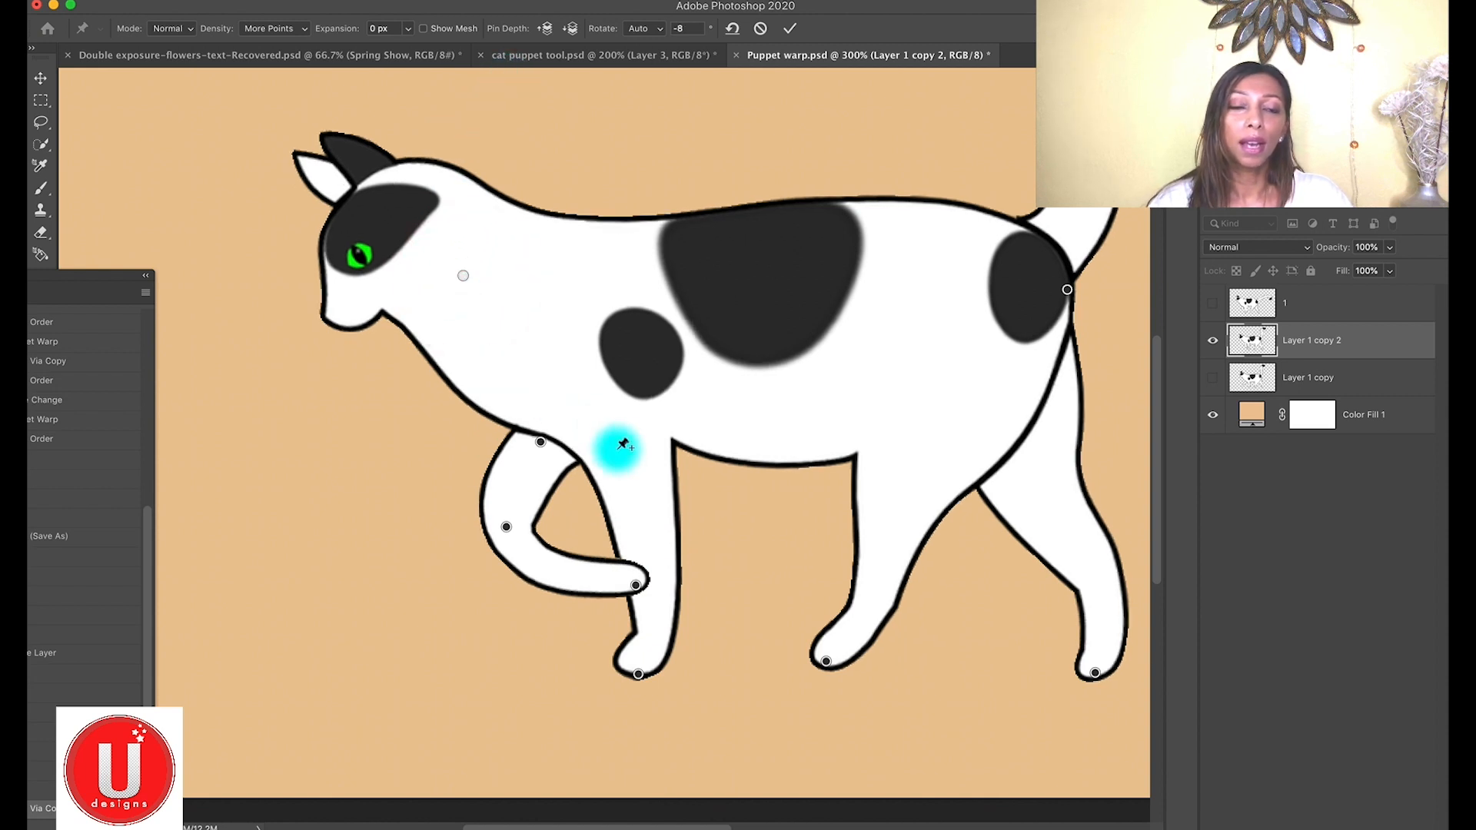
pyautogui.click(377, 172)
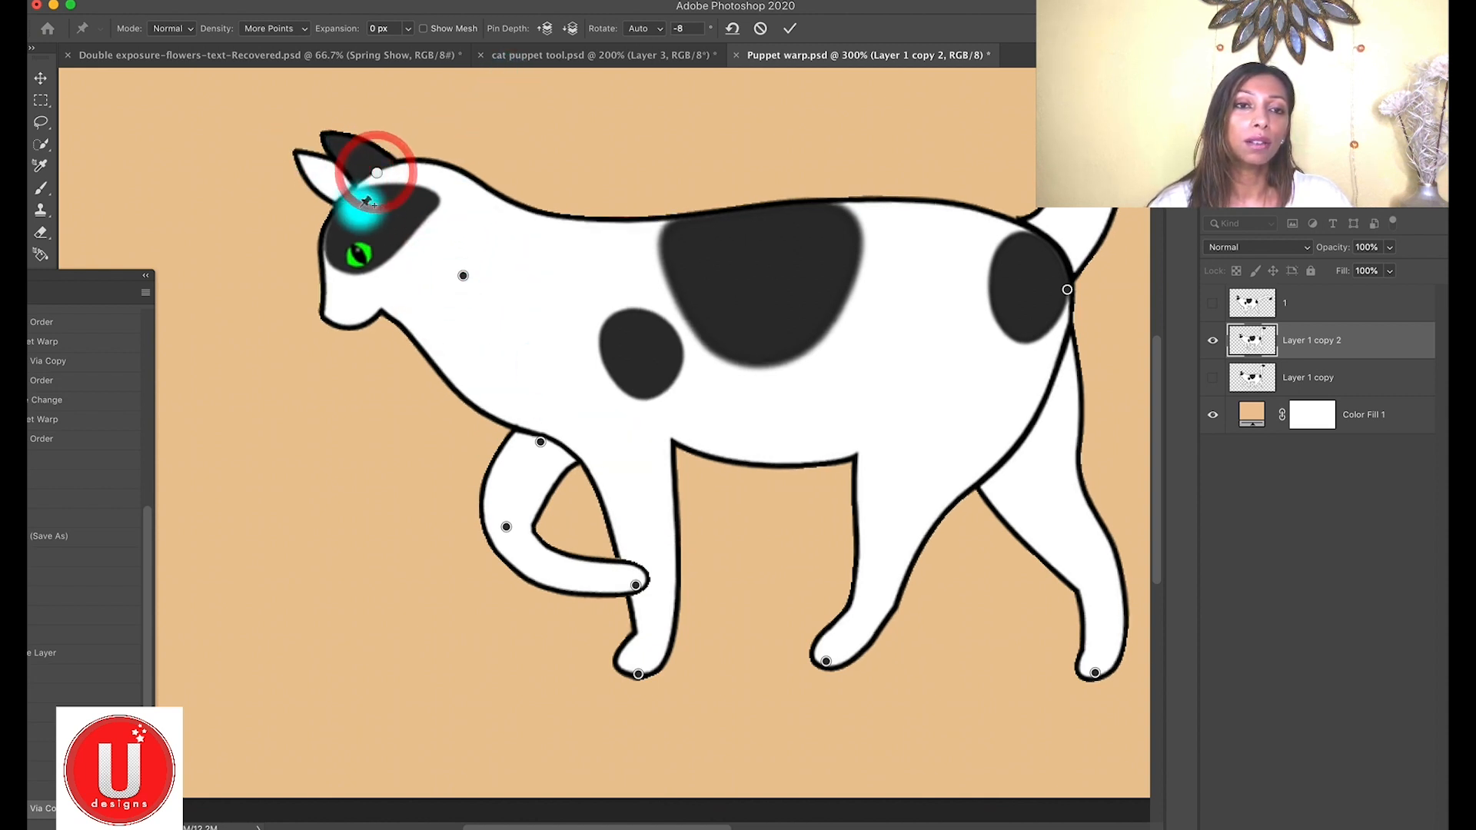
pyautogui.click(338, 199)
# Pin both ear tips and the muzzle, and pull them outward to lengthen the ears and nose
pyautogui.click(328, 134)
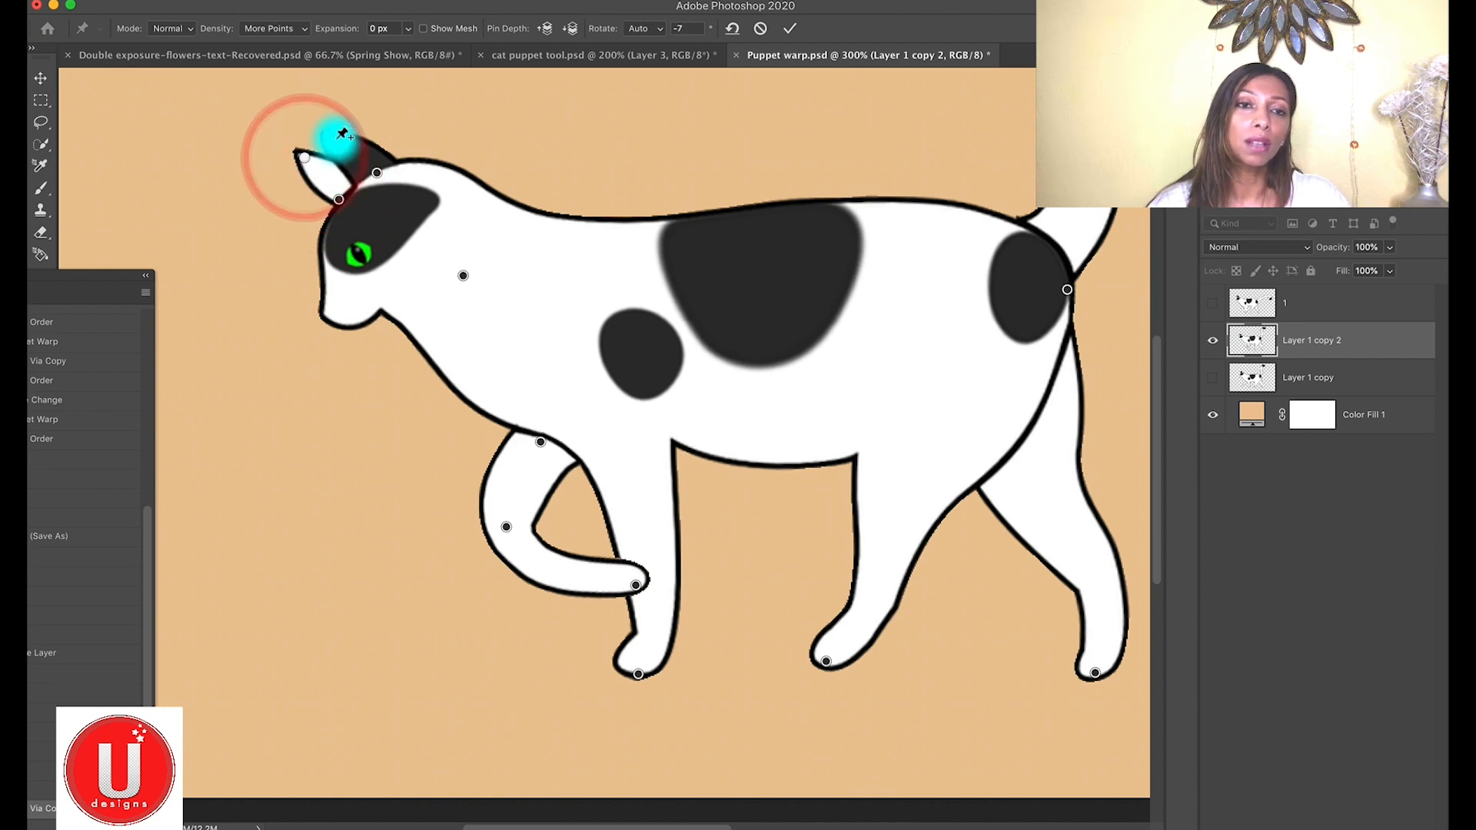
pyautogui.moveTo(326, 132); pyautogui.dragTo(296, 150)
pyautogui.moveTo(343, 319); pyautogui.dragTo(321, 306)
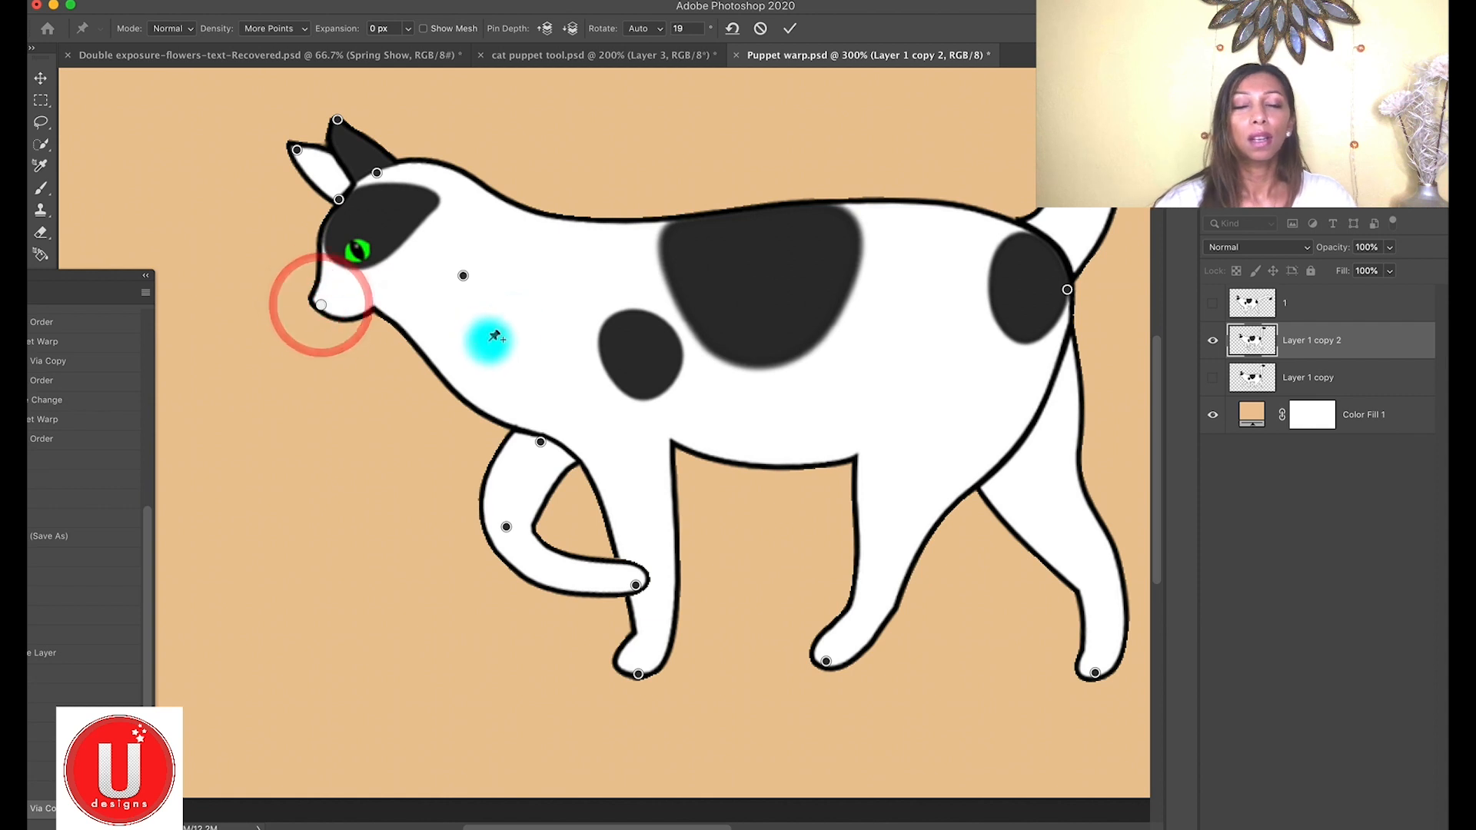
# Try to push the back down with a pin on the spine above the large dark patch, undo it and delete the pin
pyautogui.moveTo(738, 218); pyautogui.dragTo(755, 293)
pyautogui.press('super+z')
pyautogui.press('super+z')
pyautogui.press('super+z')
pyautogui.click(739, 219)
pyautogui.press('BackSpace')
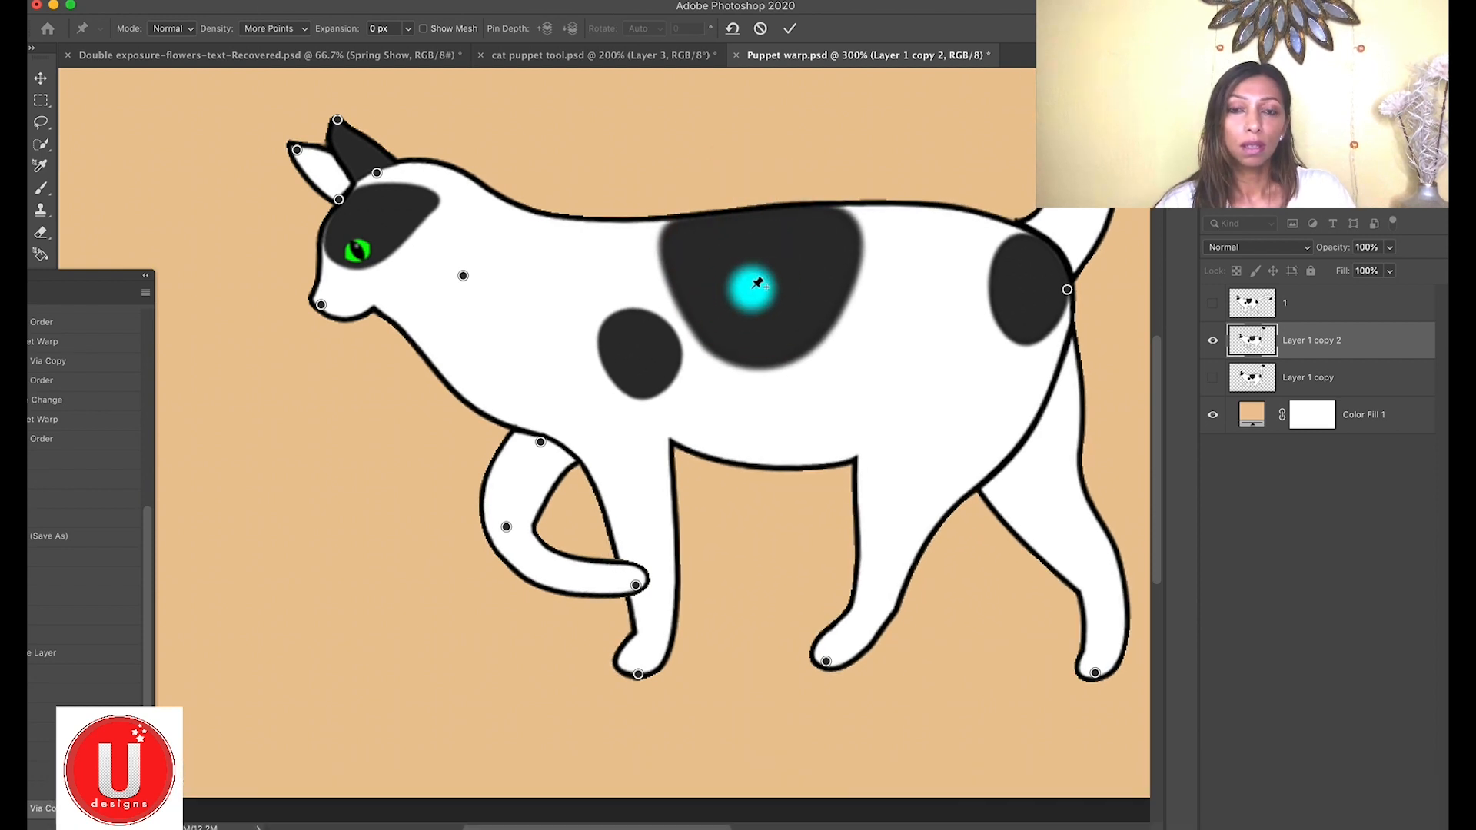
# Lower the back with a pin inside the large dark patch, and reposition the folded front paw at the other leg
pyautogui.moveTo(752, 286); pyautogui.dragTo(760, 314)
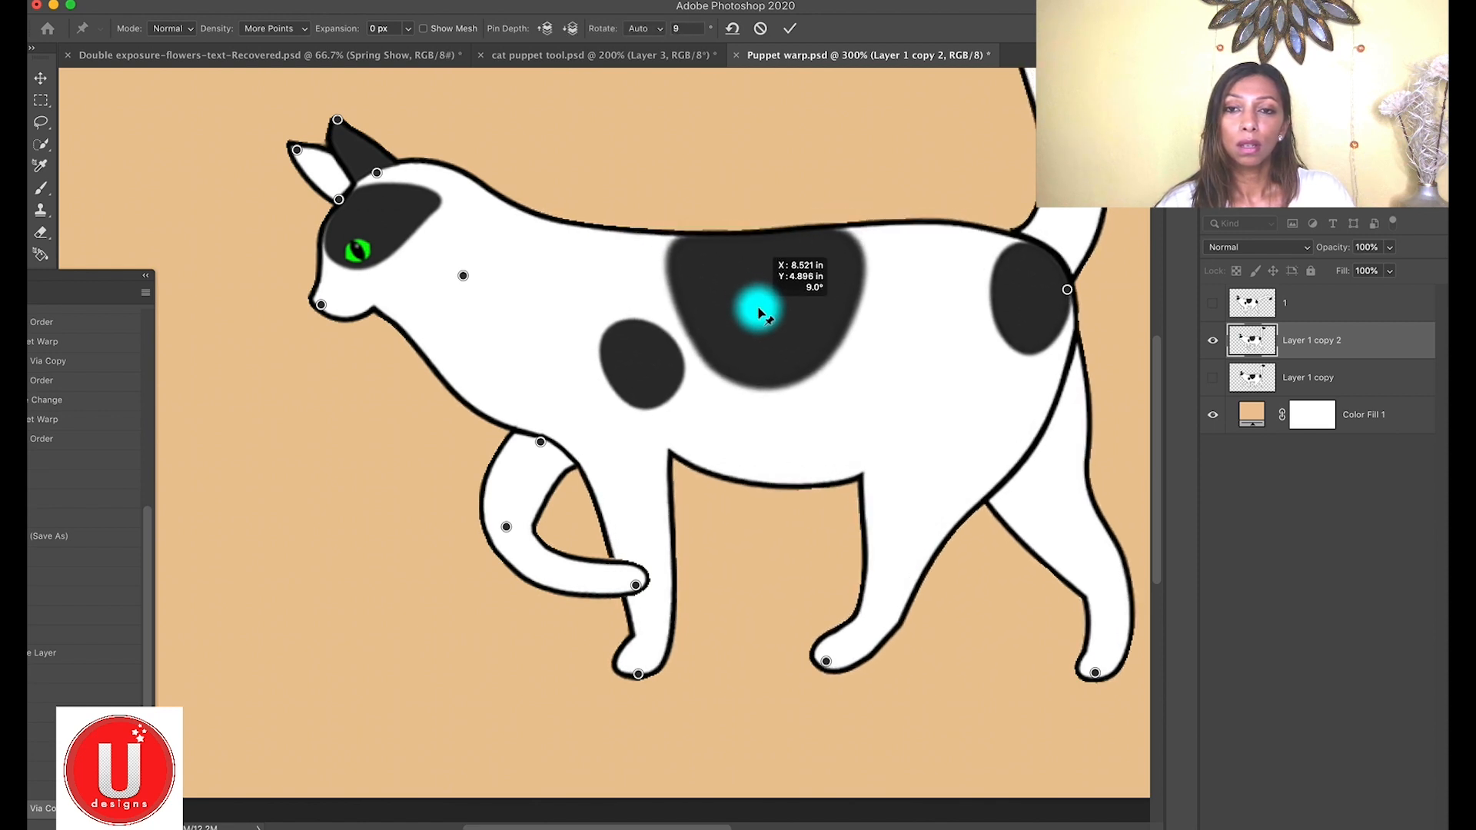
pyautogui.moveTo(759, 312); pyautogui.dragTo(759, 309)
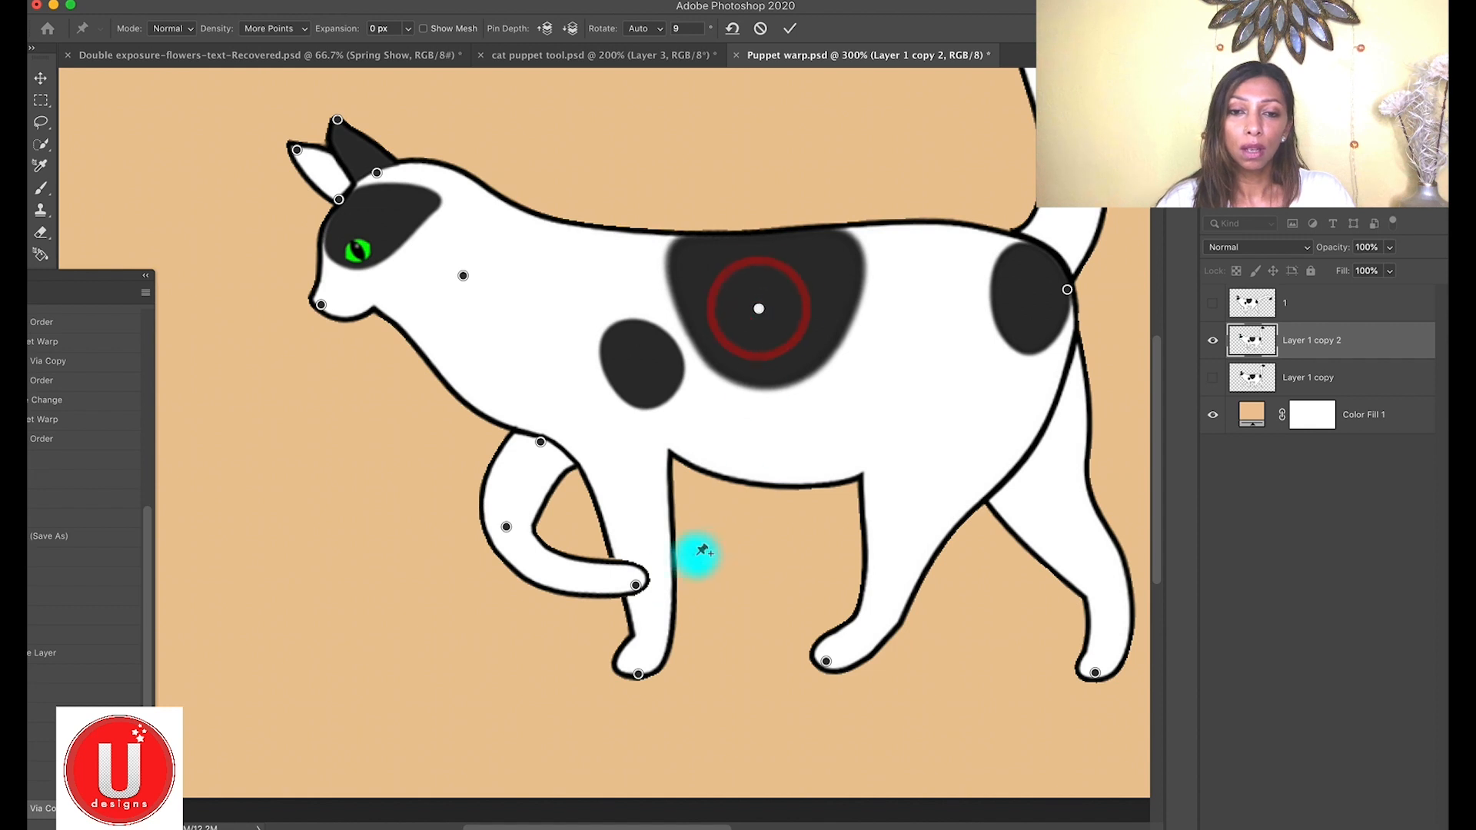
pyautogui.moveTo(636, 585); pyautogui.dragTo(643, 576)
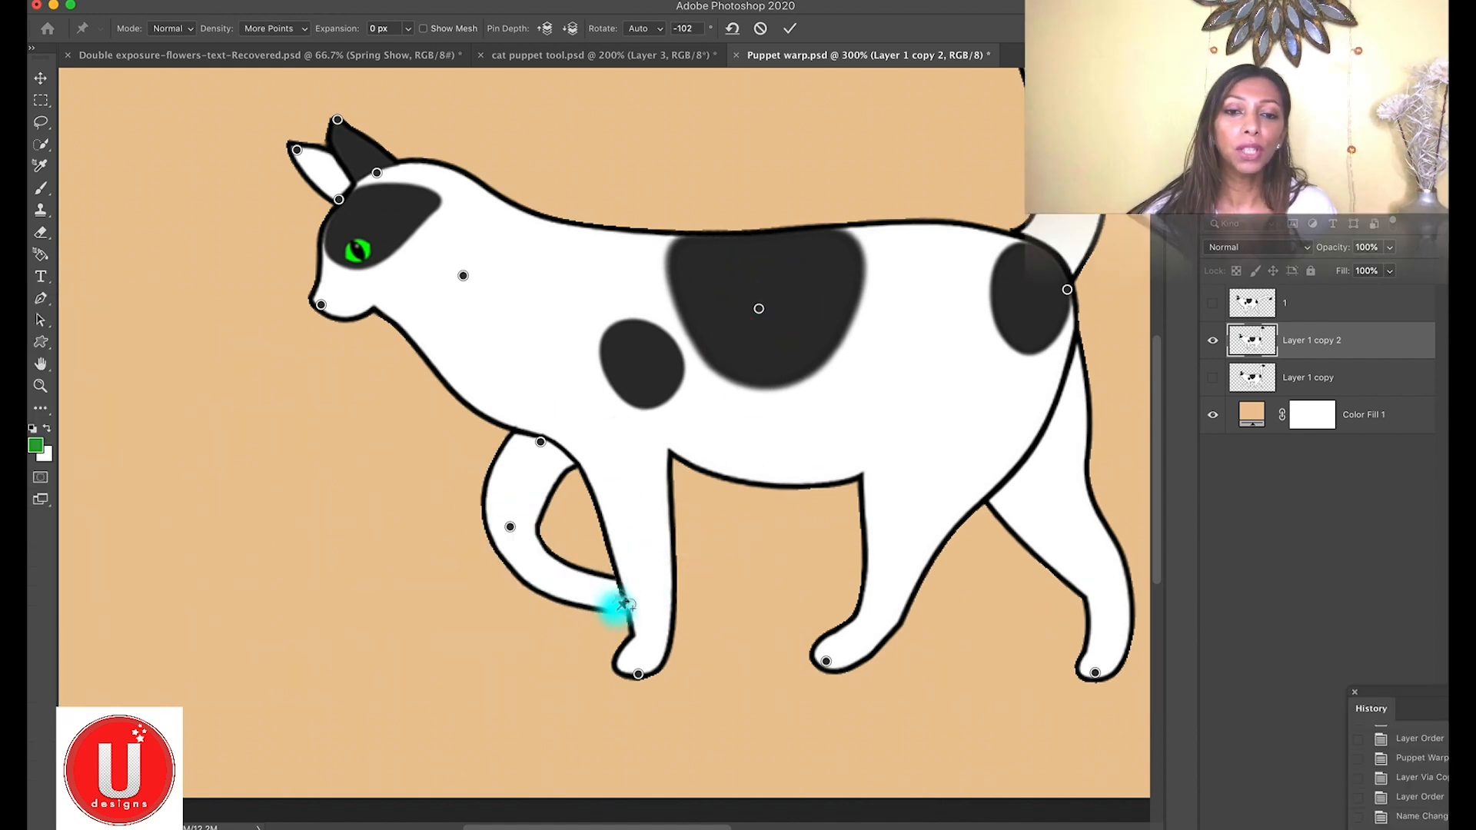
# Show the mesh, and pin the tail near its base and inside its dark tip
pyautogui.click(424, 30)
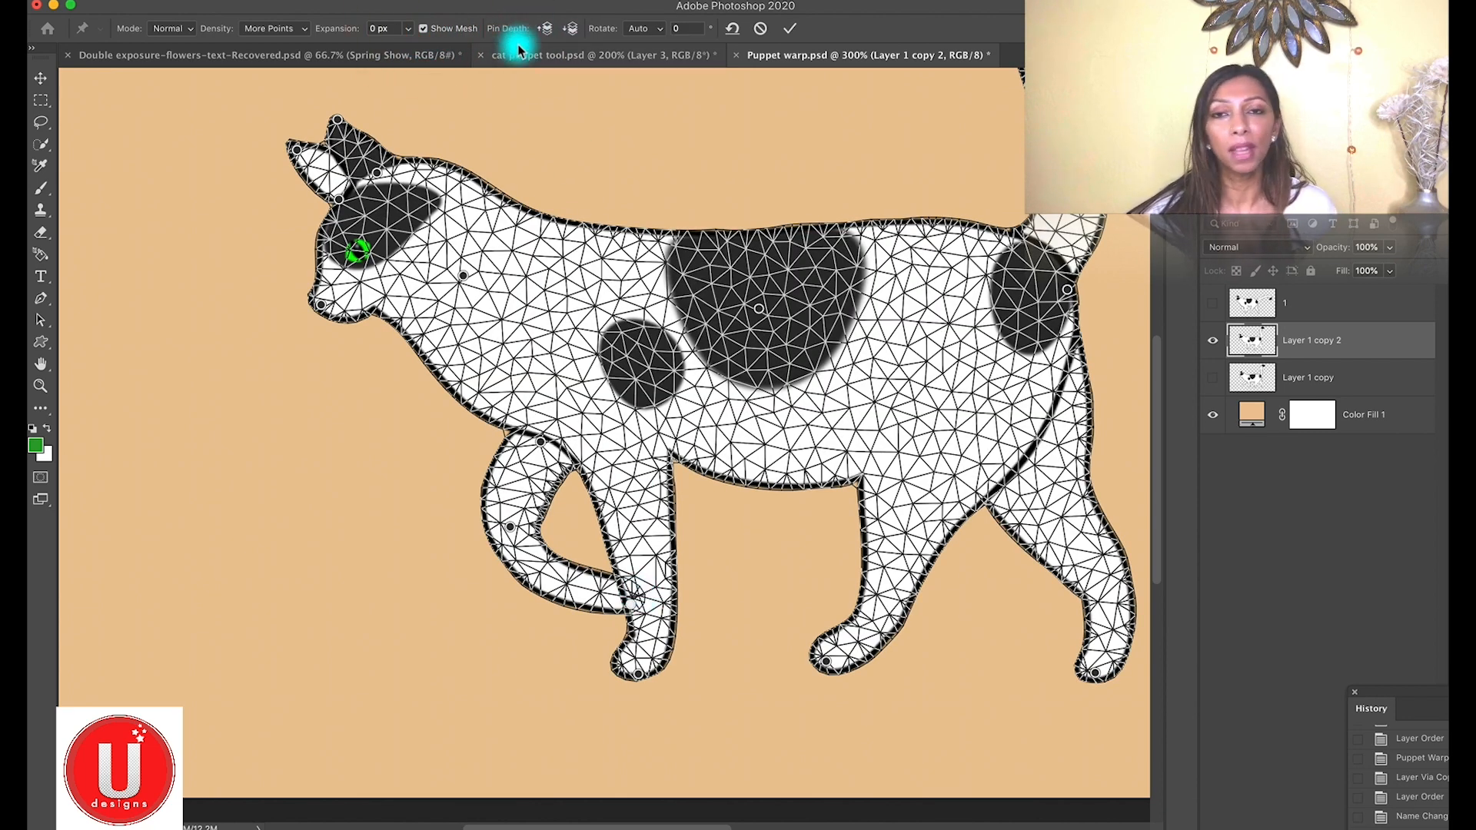
pyautogui.moveTo(1159, 352); pyautogui.dragTo(1152, 283)
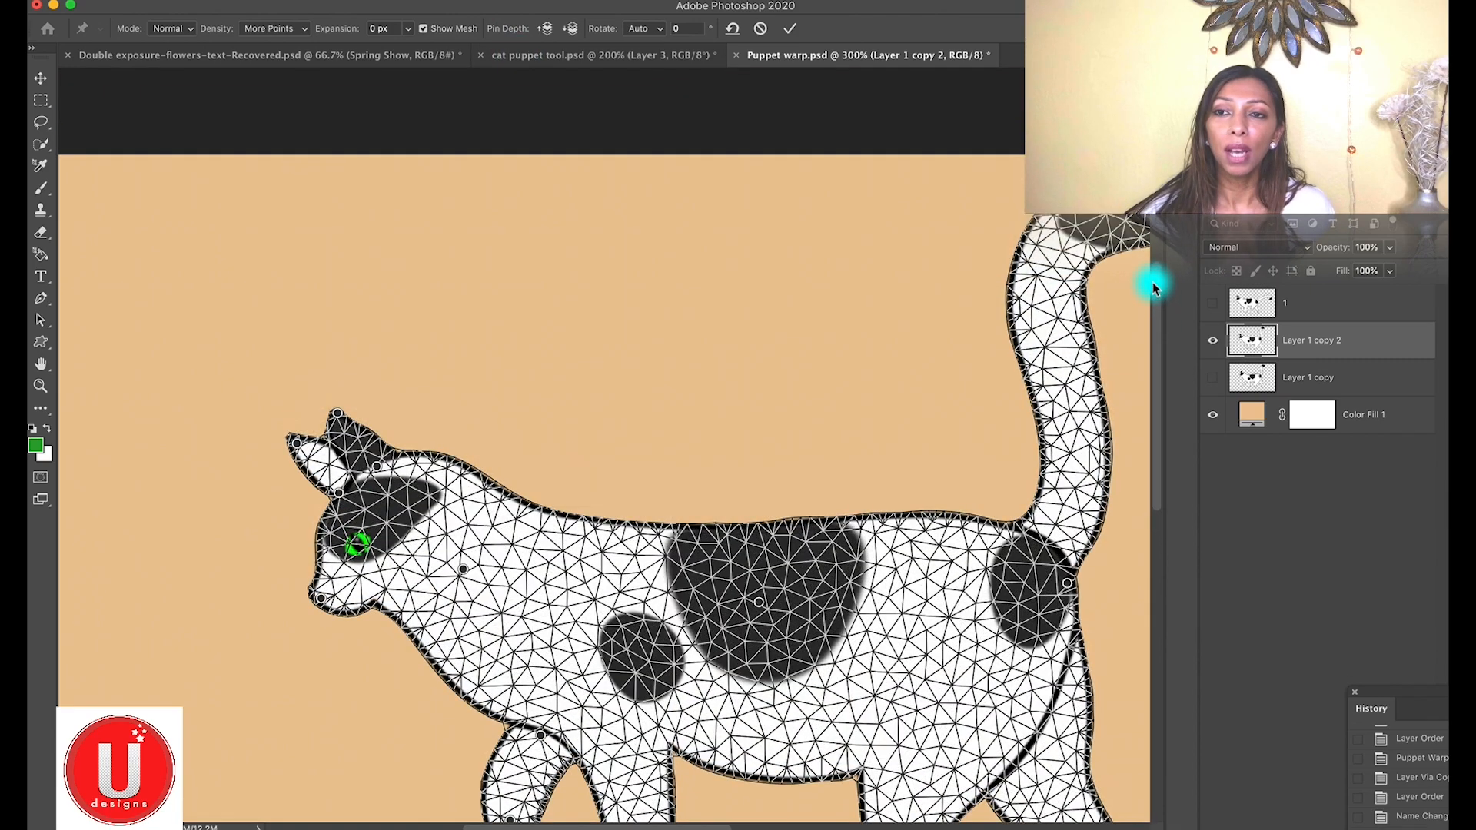
pyautogui.scroll(-2, 1137, 313)
pyautogui.hscroll(3, 1137, 313)
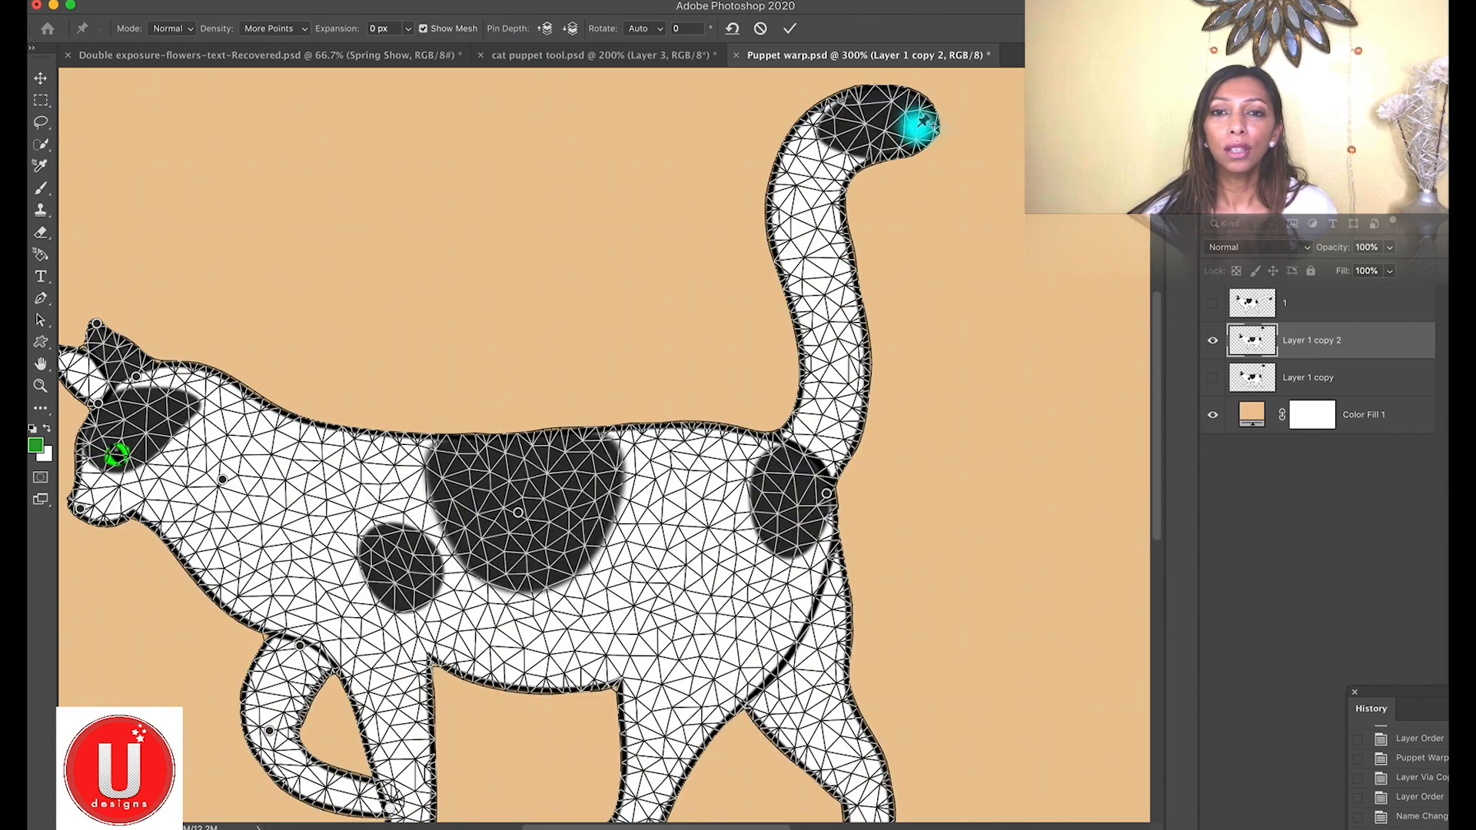
pyautogui.click(834, 397)
pyautogui.click(897, 121)
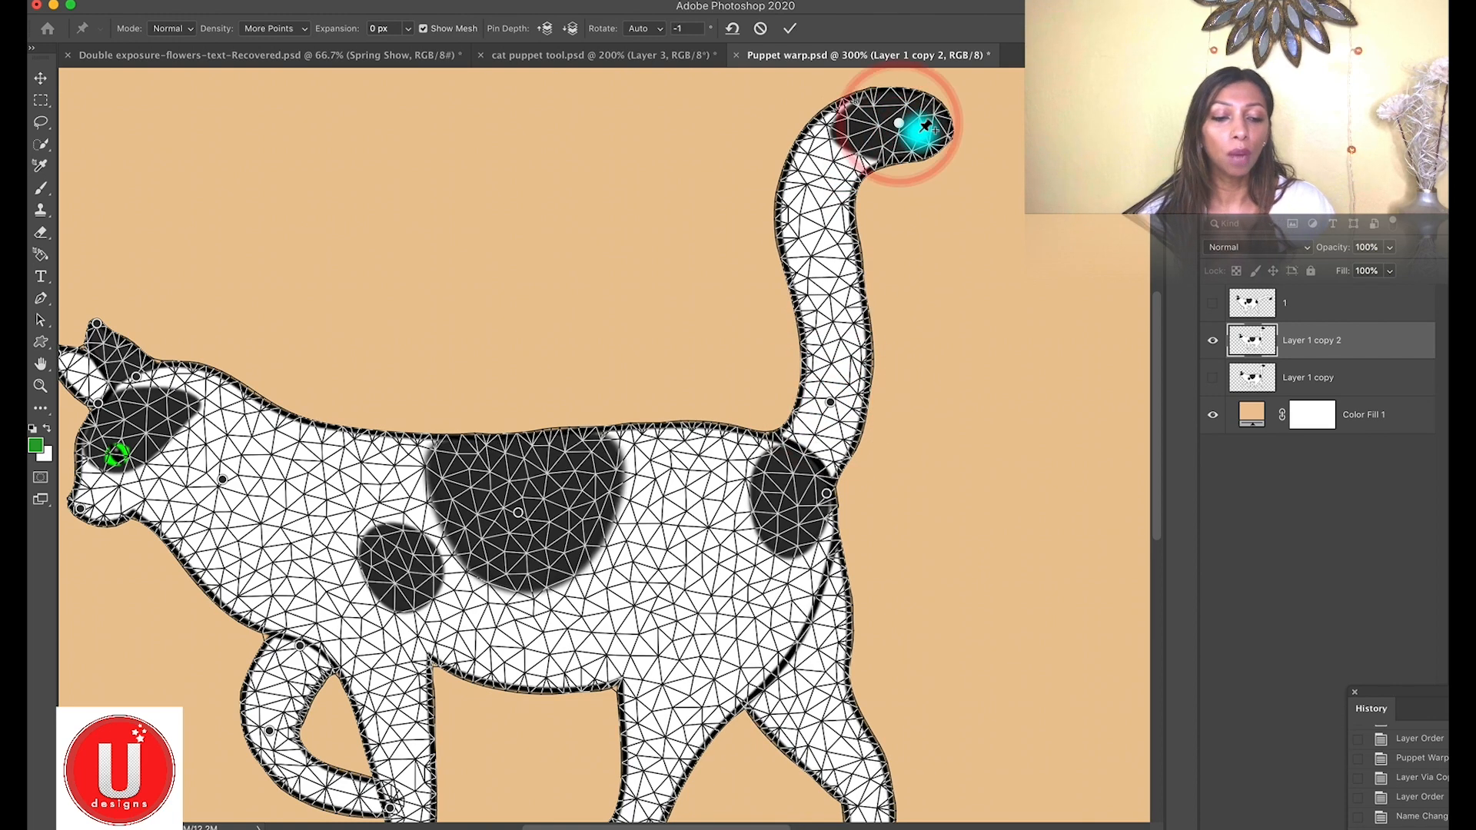
# Rotate the tail's dark tip downward around its pin to 78 degrees and view the whole cat
pyautogui.press('alt')
pyautogui.moveTo(917, 112); pyautogui.dragTo(925, 152)
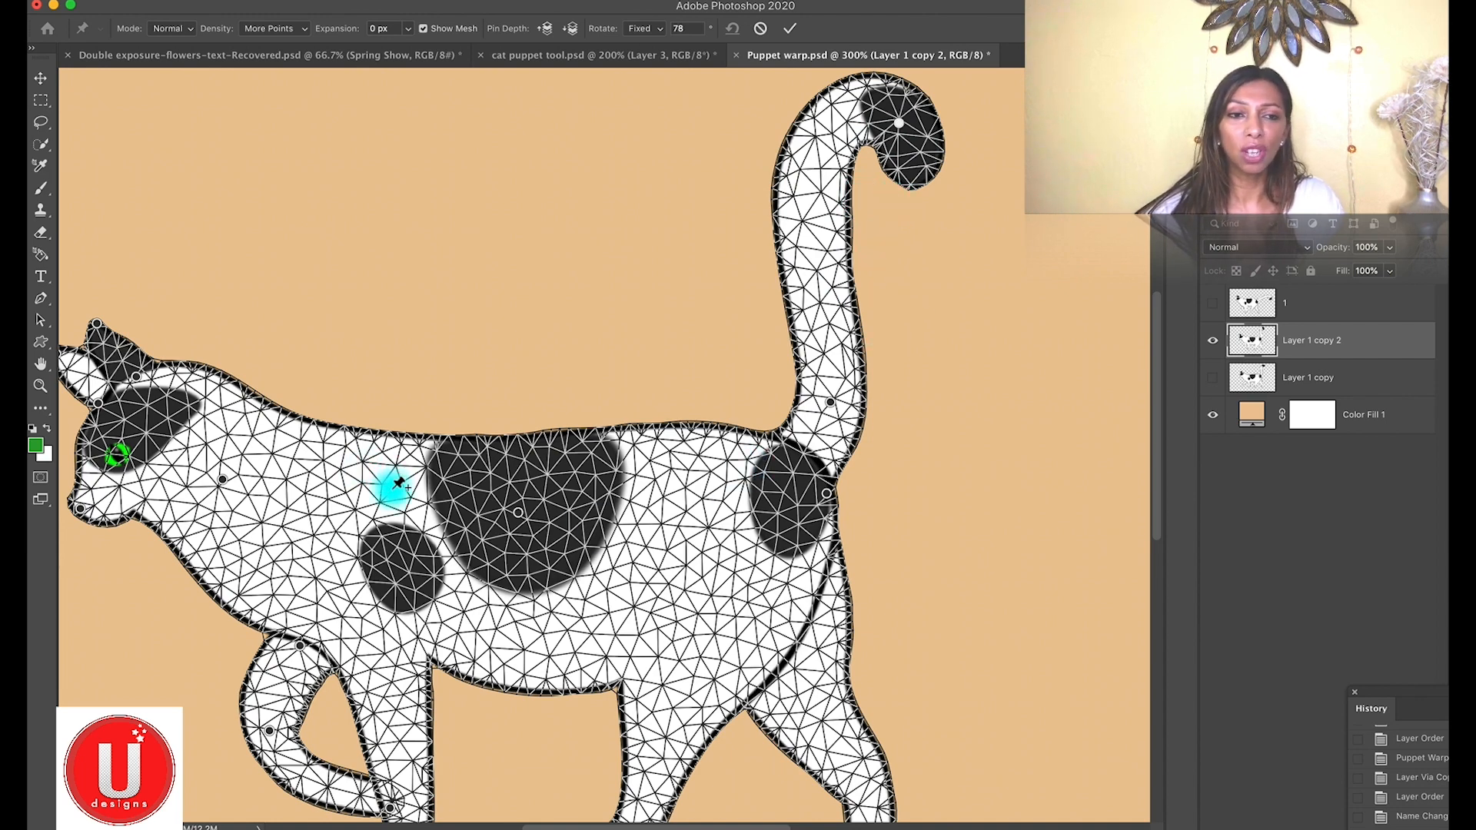
pyautogui.press('super')
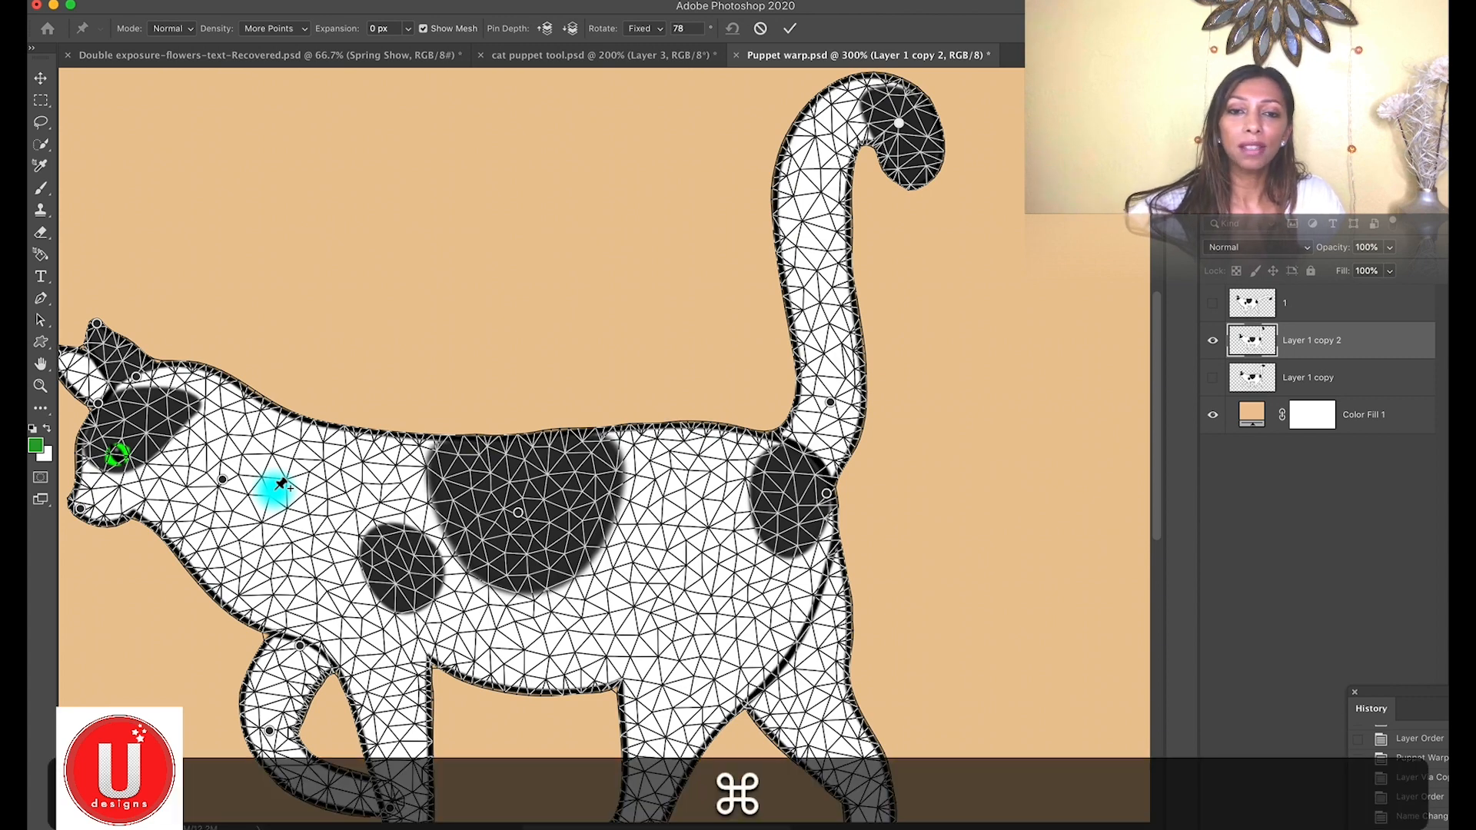
pyautogui.press('super+minus')
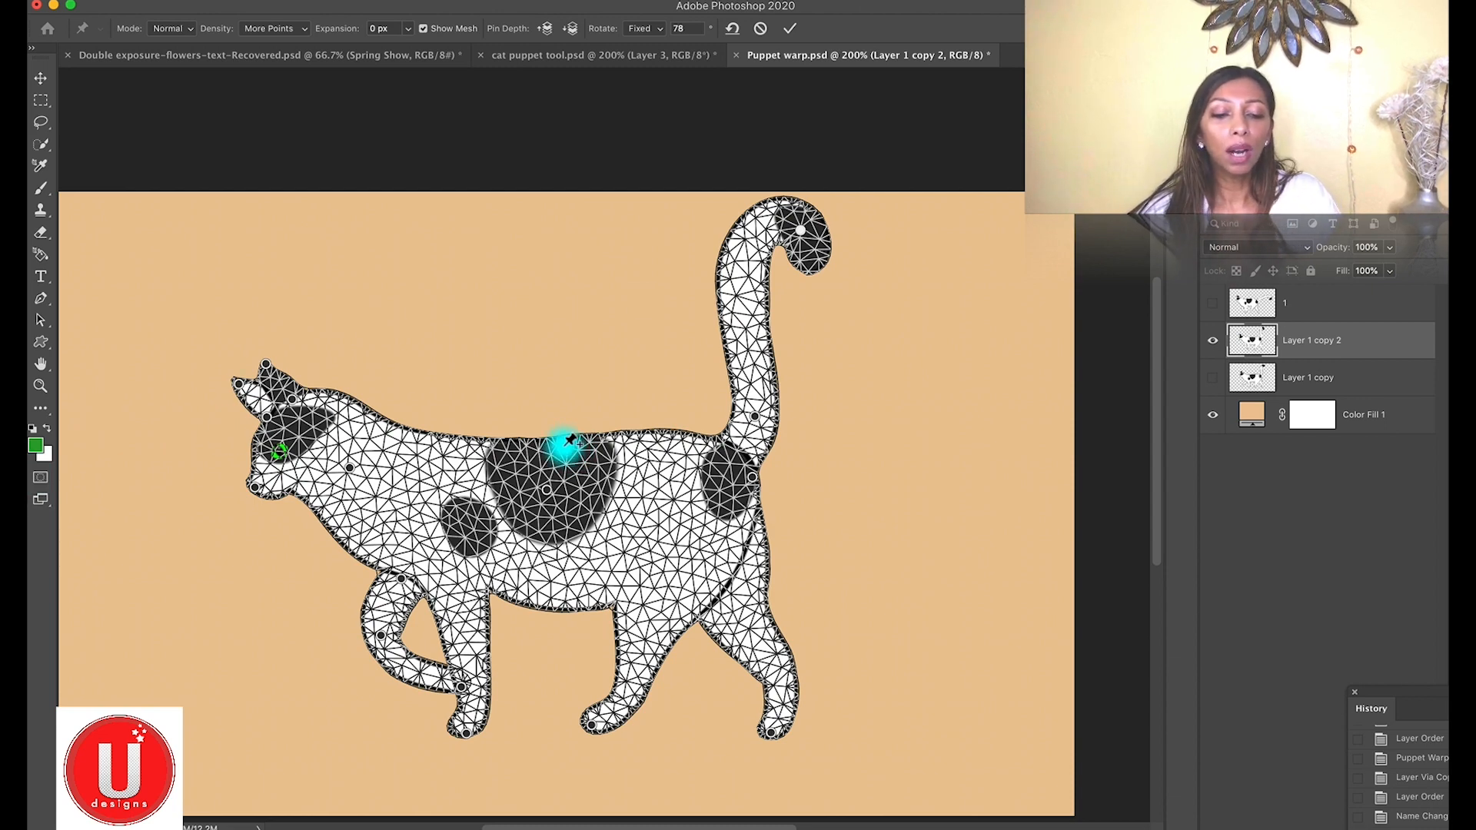
# Undo the tail tip's rotation, bring up the History panel for comparison, and redo the rotation
pyautogui.press('super+z')
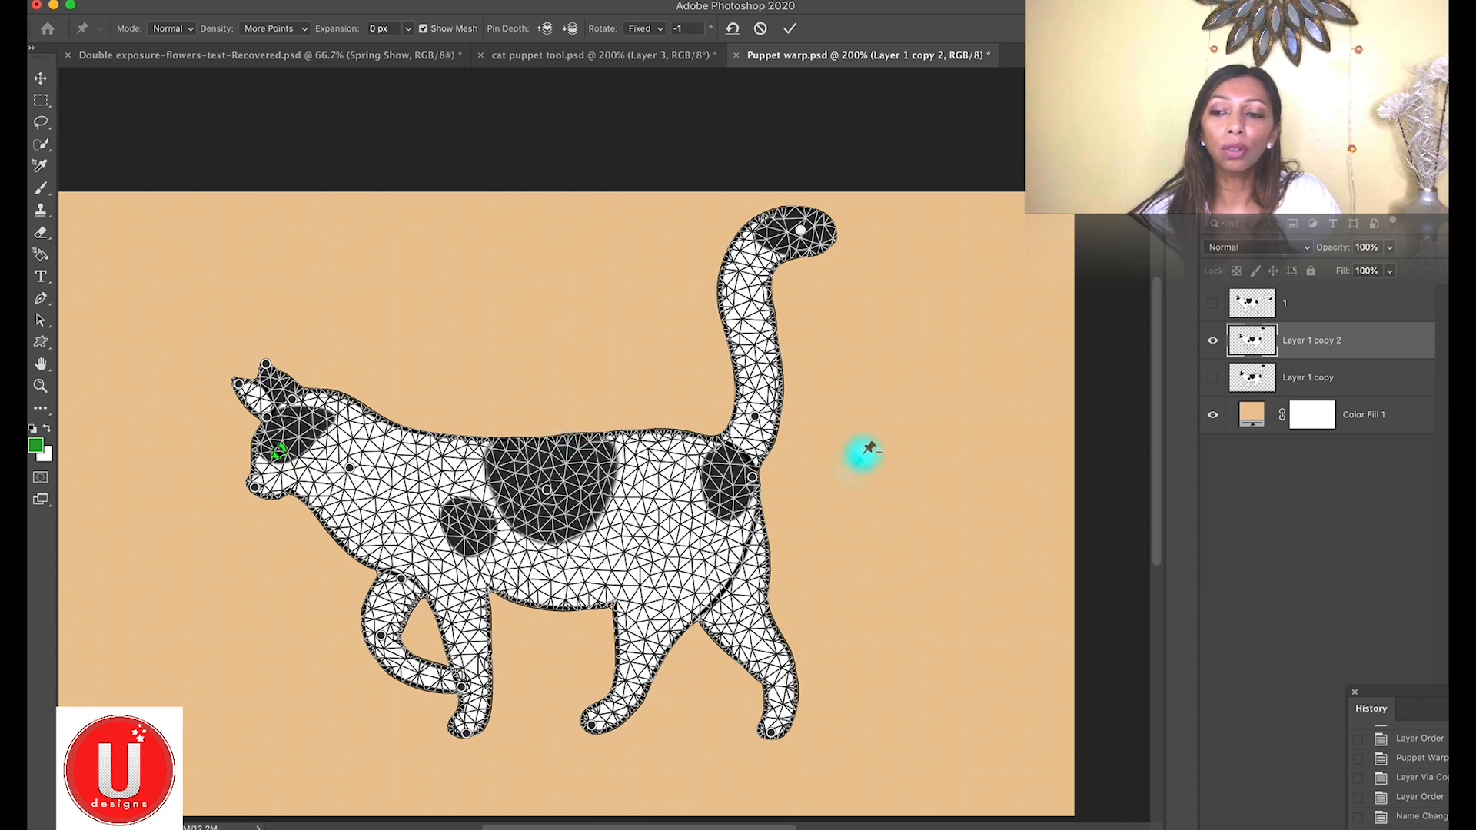
pyautogui.click(1086, 399)
pyautogui.moveTo(1405, 732); pyautogui.dragTo(979, 224)
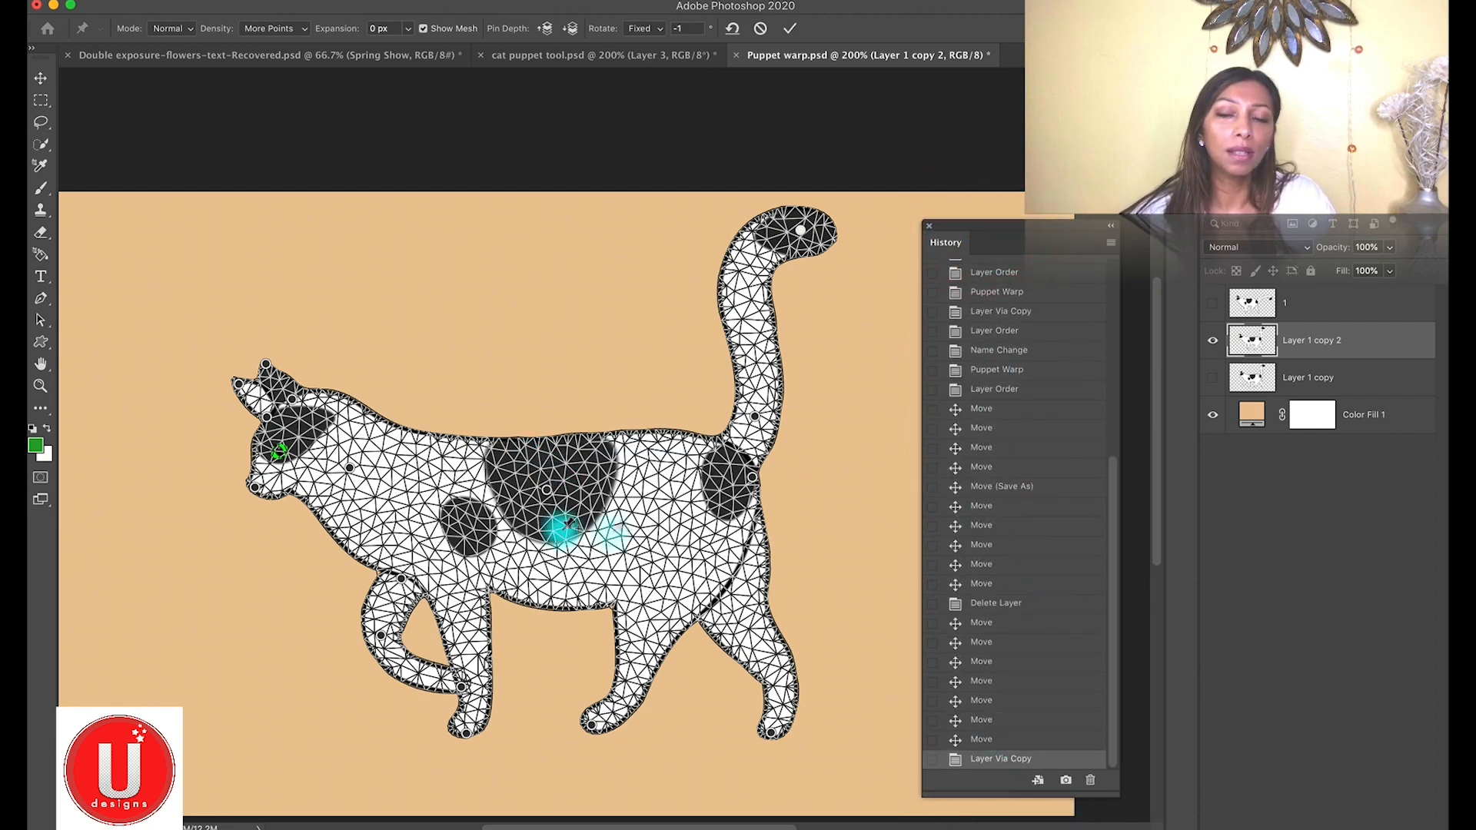
pyautogui.moveTo(961, 230); pyautogui.dragTo(1267, 511)
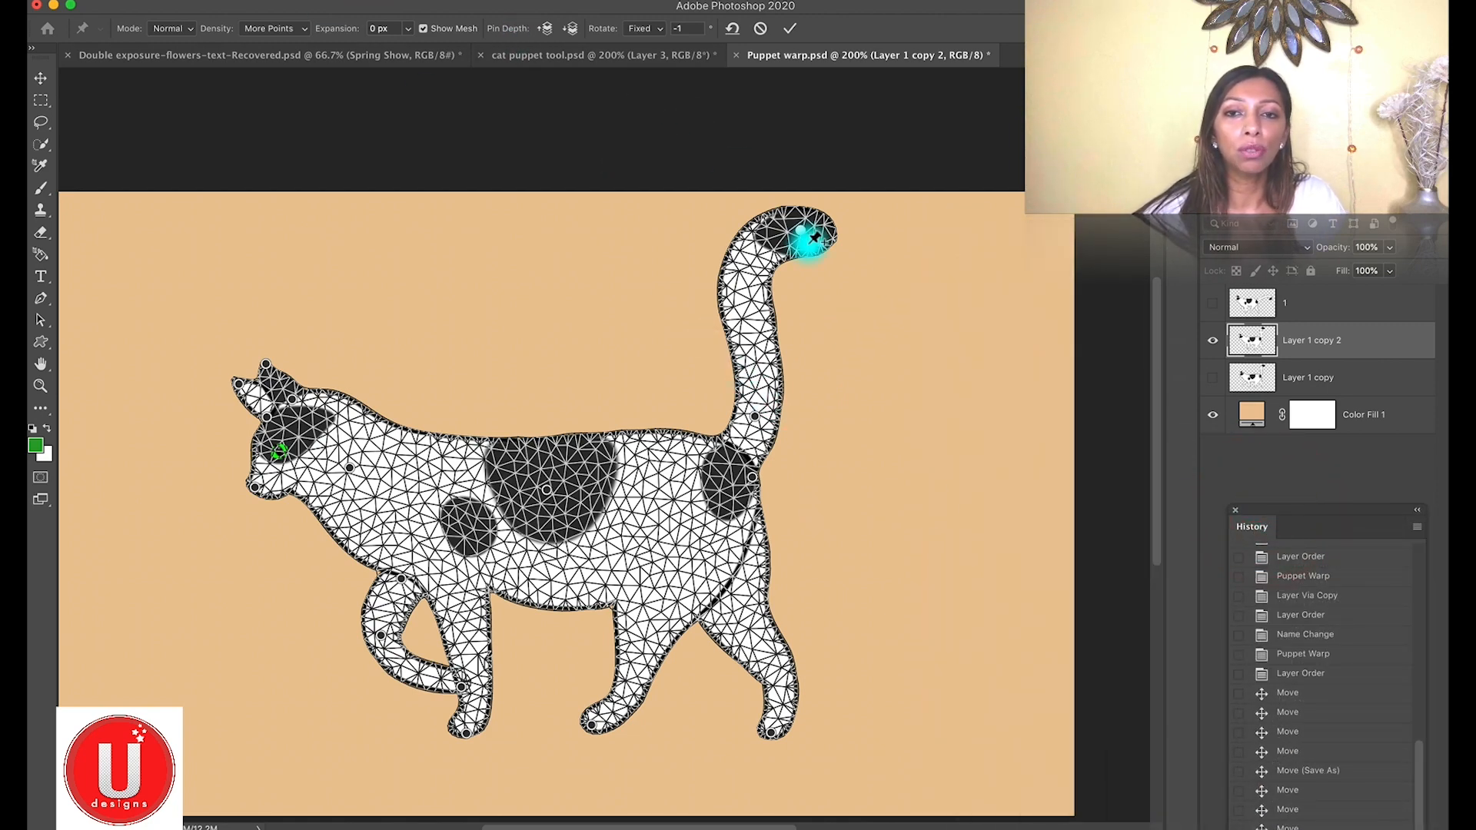
pyautogui.click(203, 5)
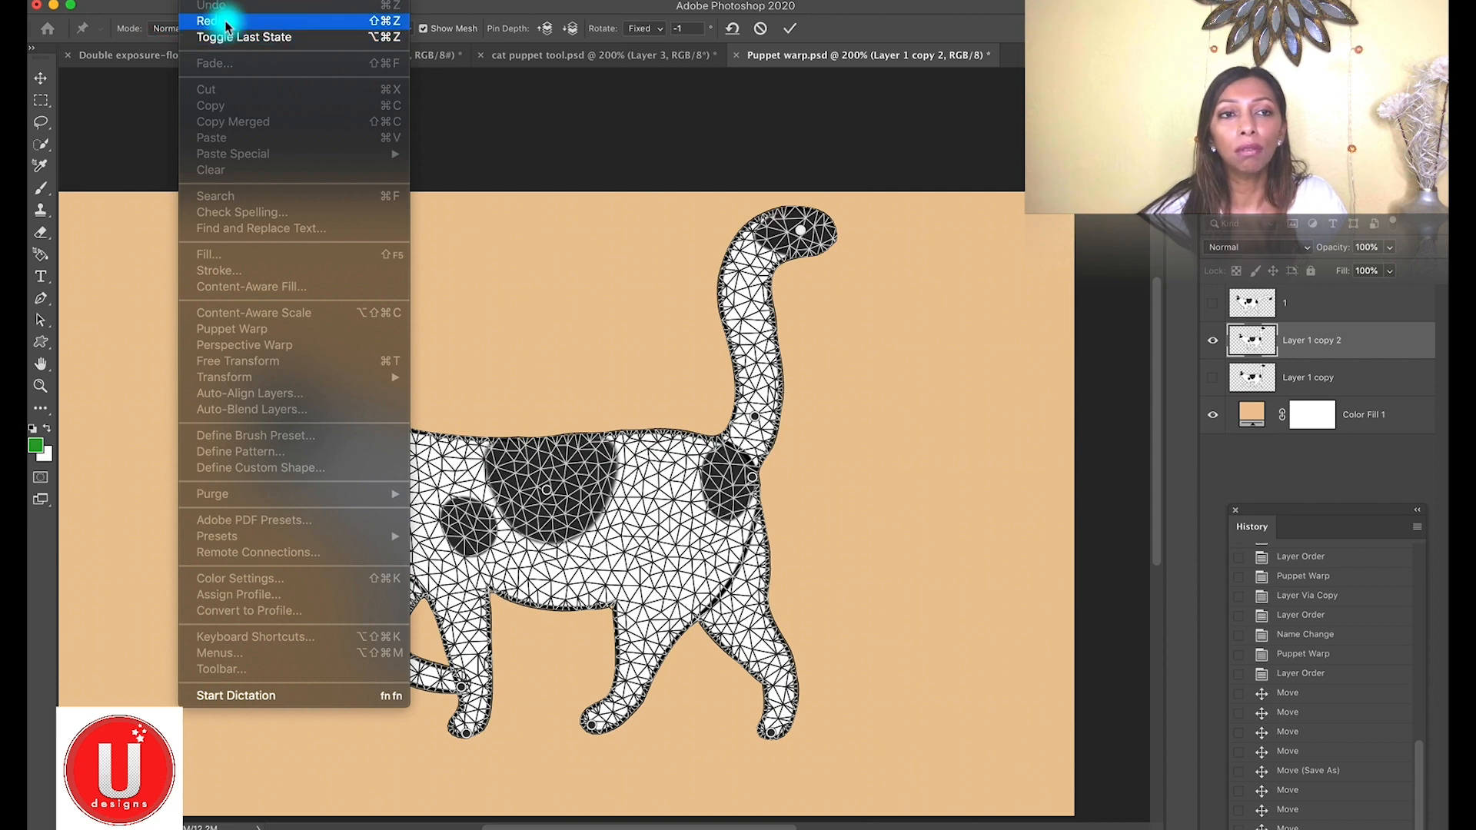
pyautogui.click(256, 22)
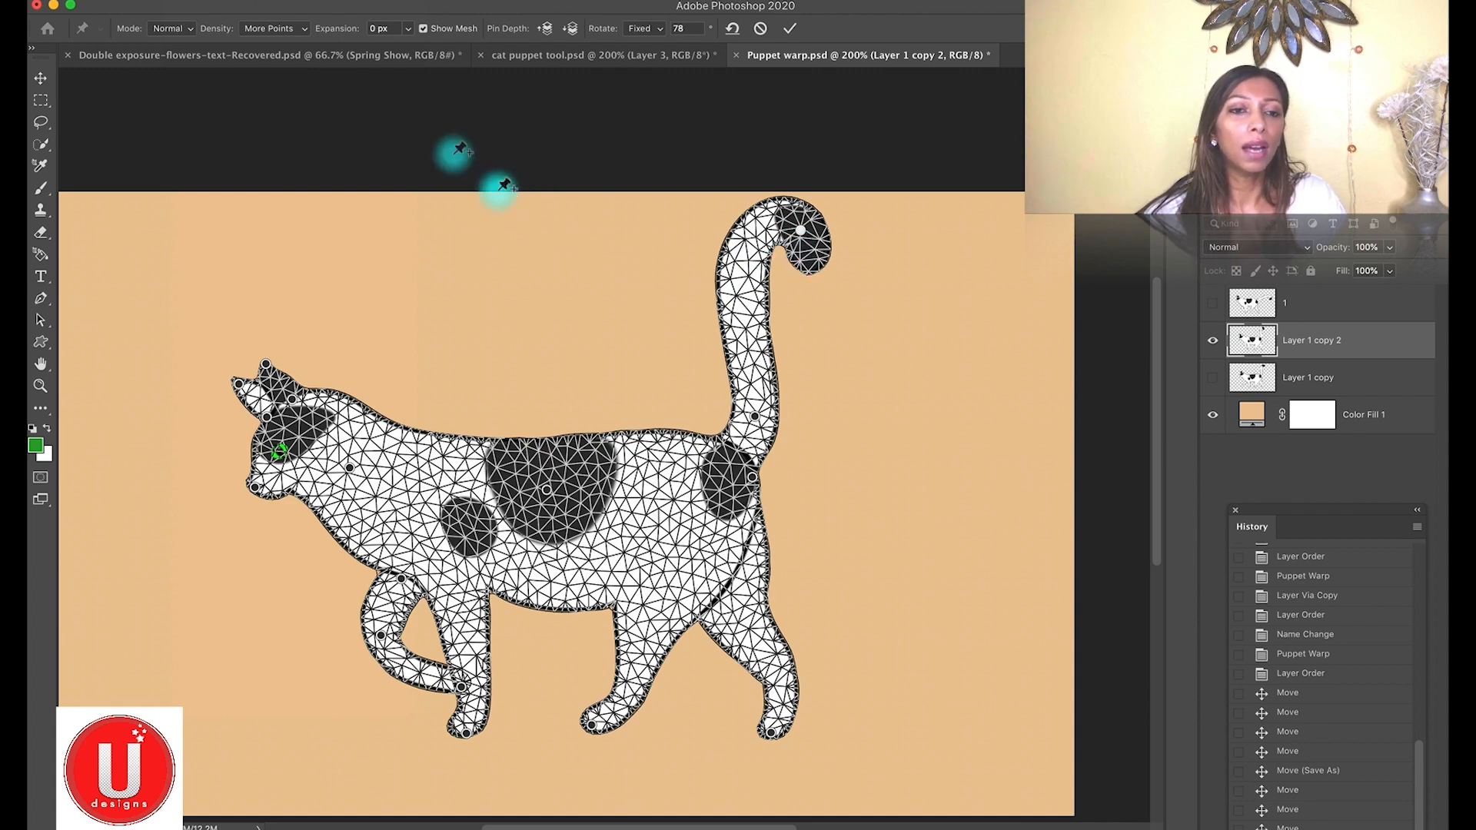
pyautogui.click(205, 1)
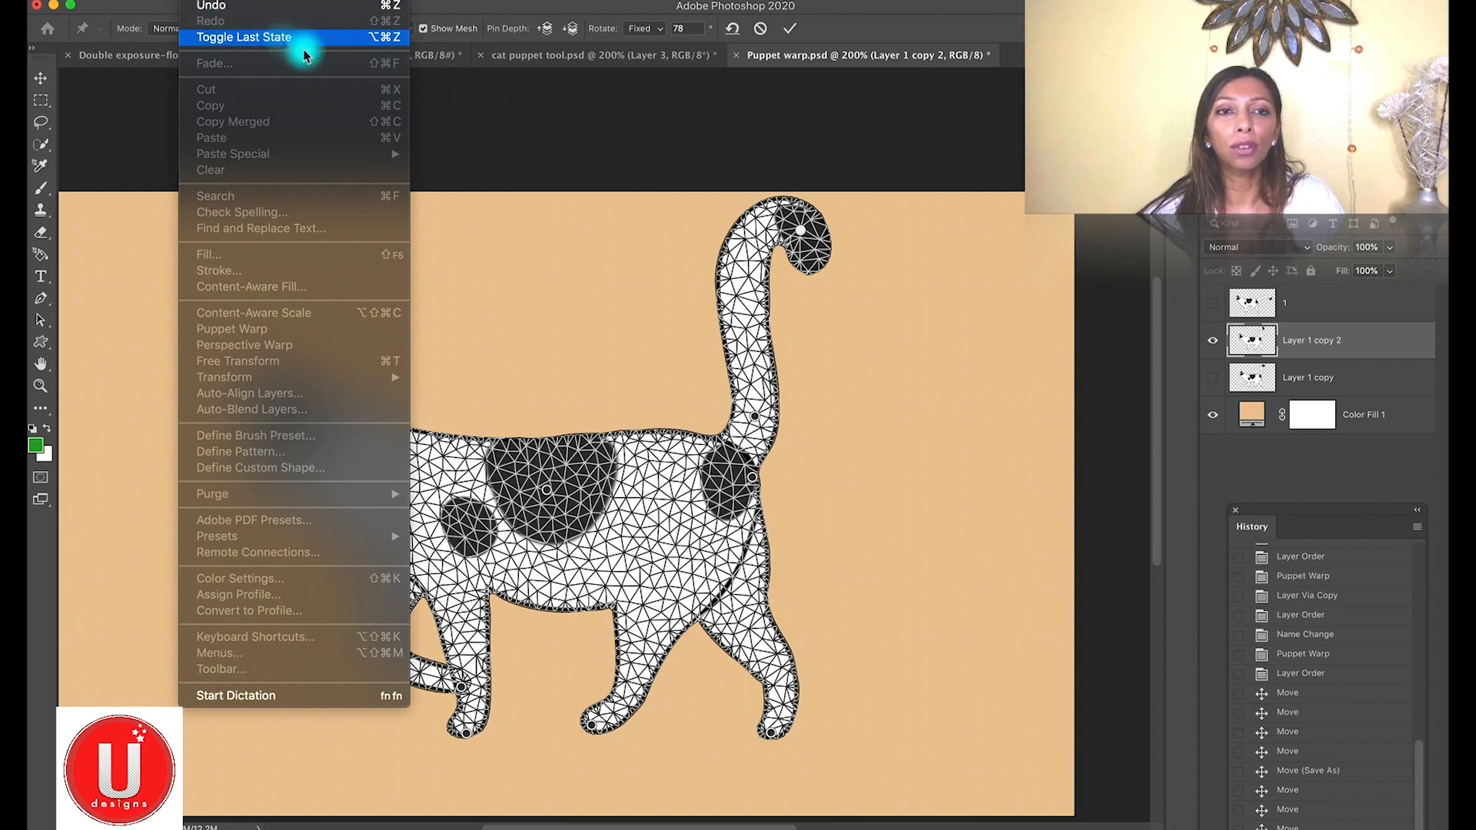
pyautogui.click(548, 108)
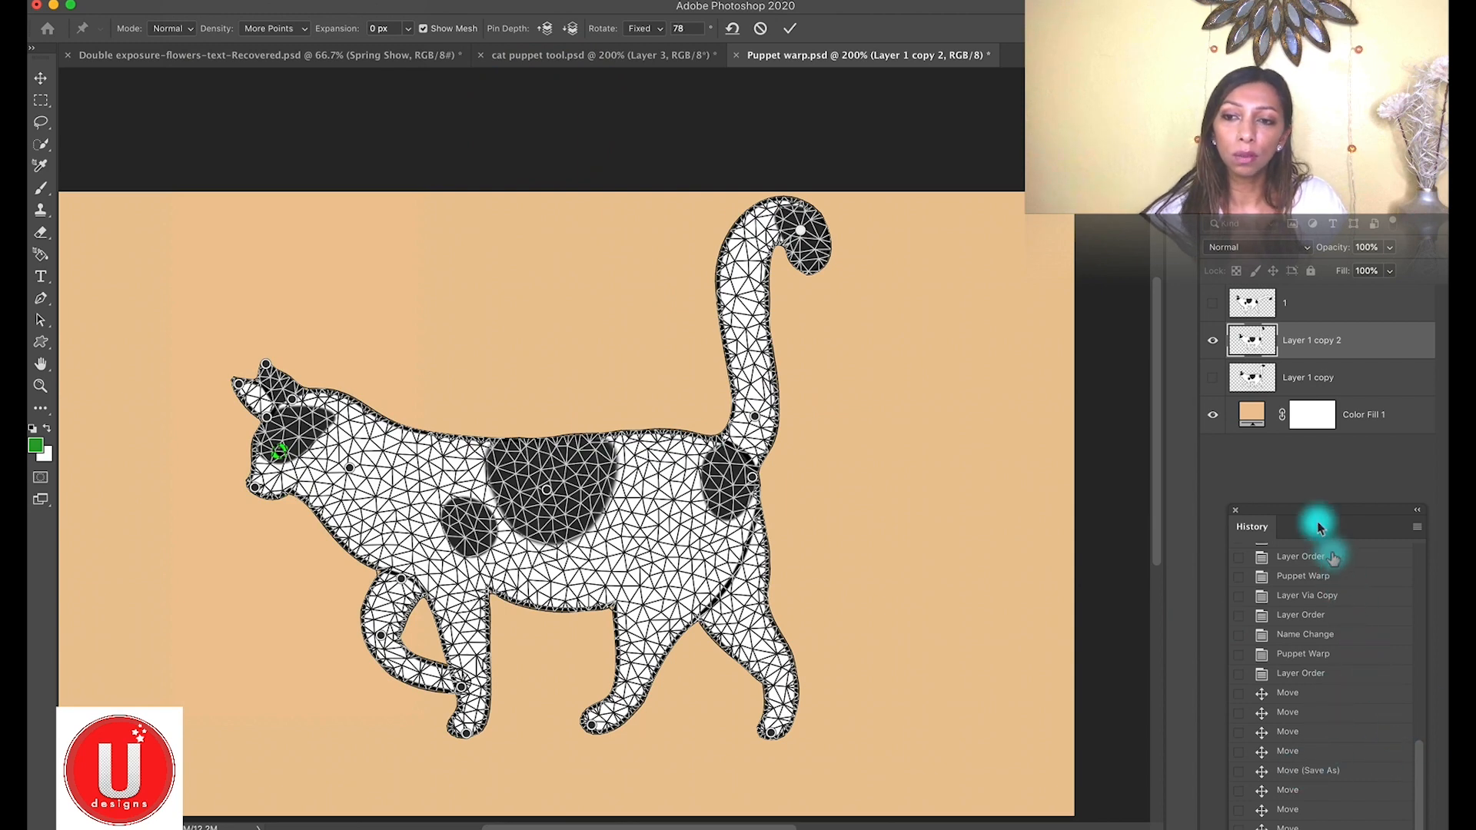
pyautogui.moveTo(1305, 505); pyautogui.dragTo(1282, 485)
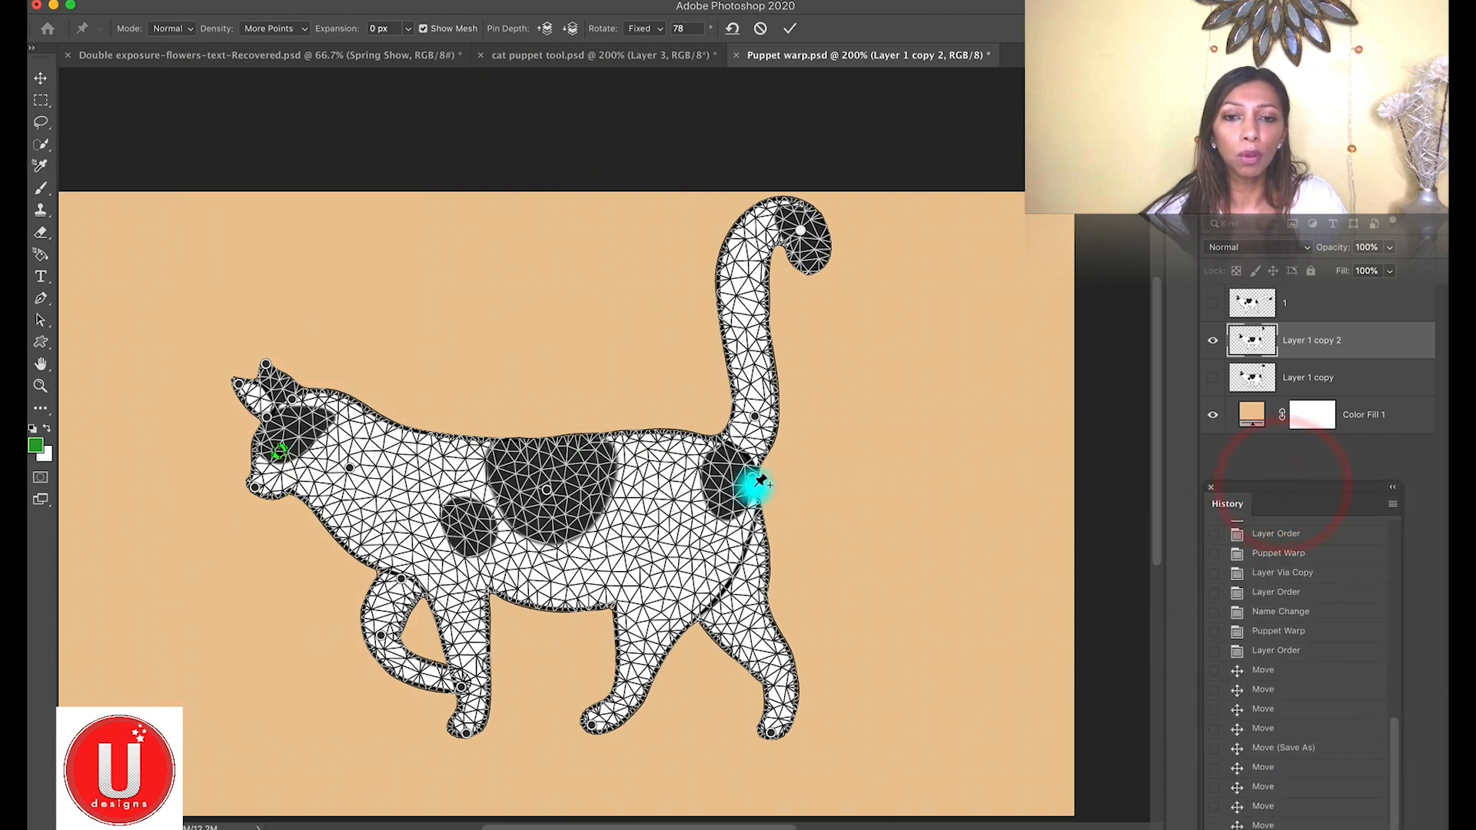
# Pin the upper hind leg below the rear dark patch, nudge it toward the belly, and redo the adjustment
pyautogui.click(743, 551)
pyautogui.moveTo(743, 551); pyautogui.dragTo(716, 545)
pyautogui.press('super+shift+z')
pyautogui.press('super+shift+z')
pyautogui.press('super+shift+z')
pyautogui.press('super+shift+z')
pyautogui.press('alt')
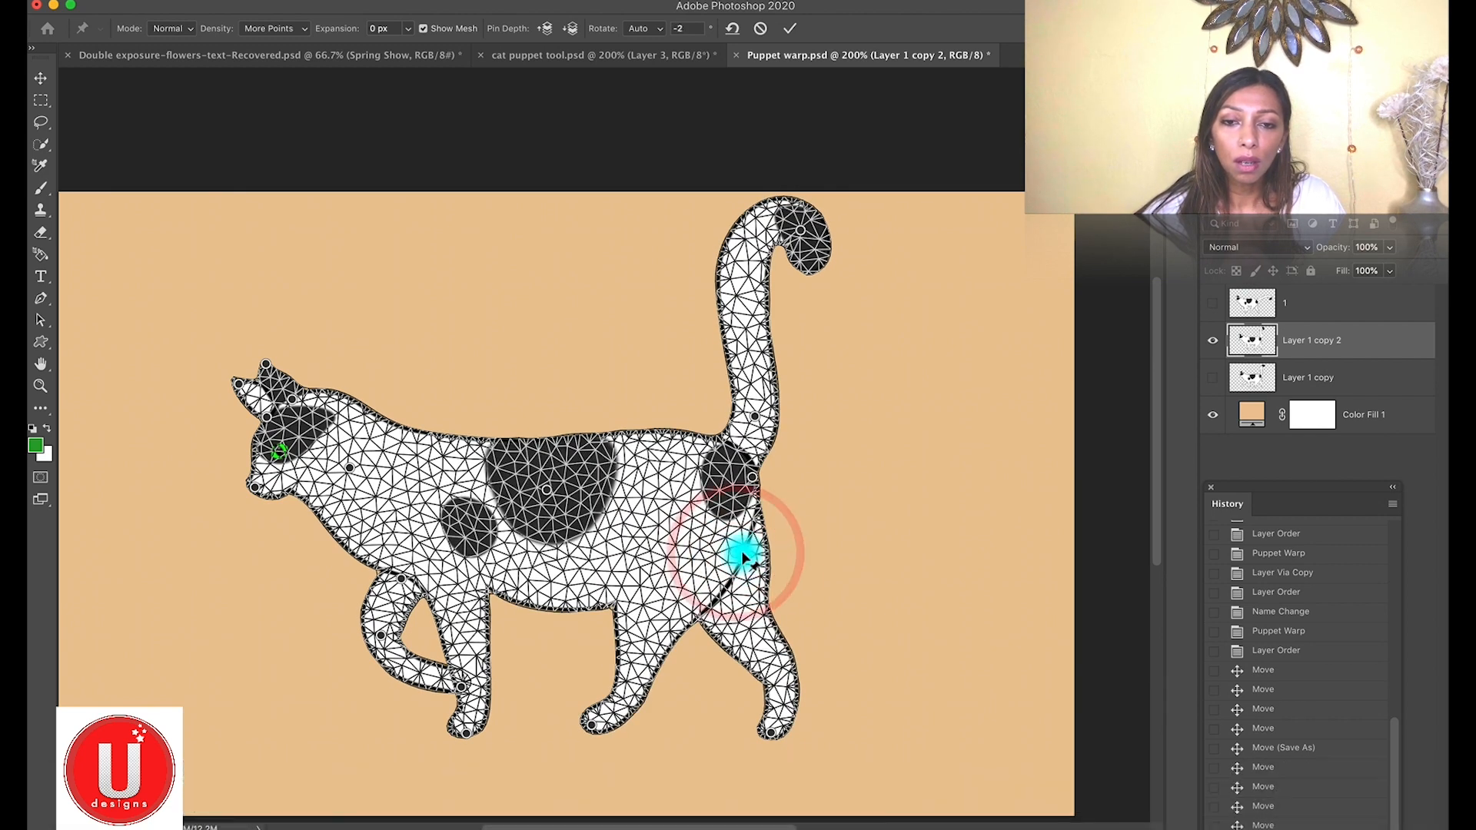
pyautogui.press('super+shift+z')
pyautogui.press('super+shift+z')
pyautogui.press('super+shift+z')
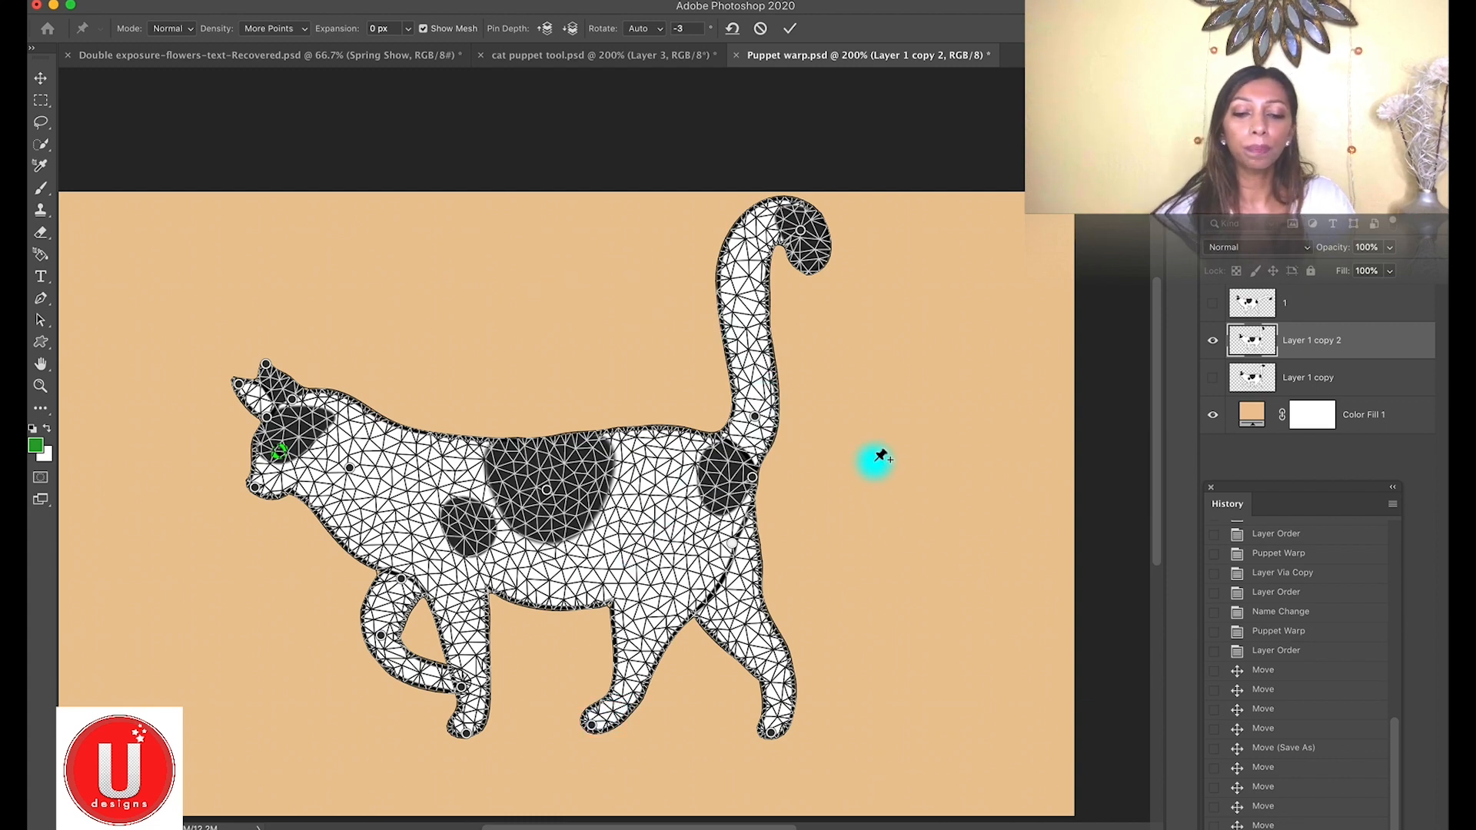
# Commit the puppet warp on Layer 1 copy 2
pyautogui.press('h')
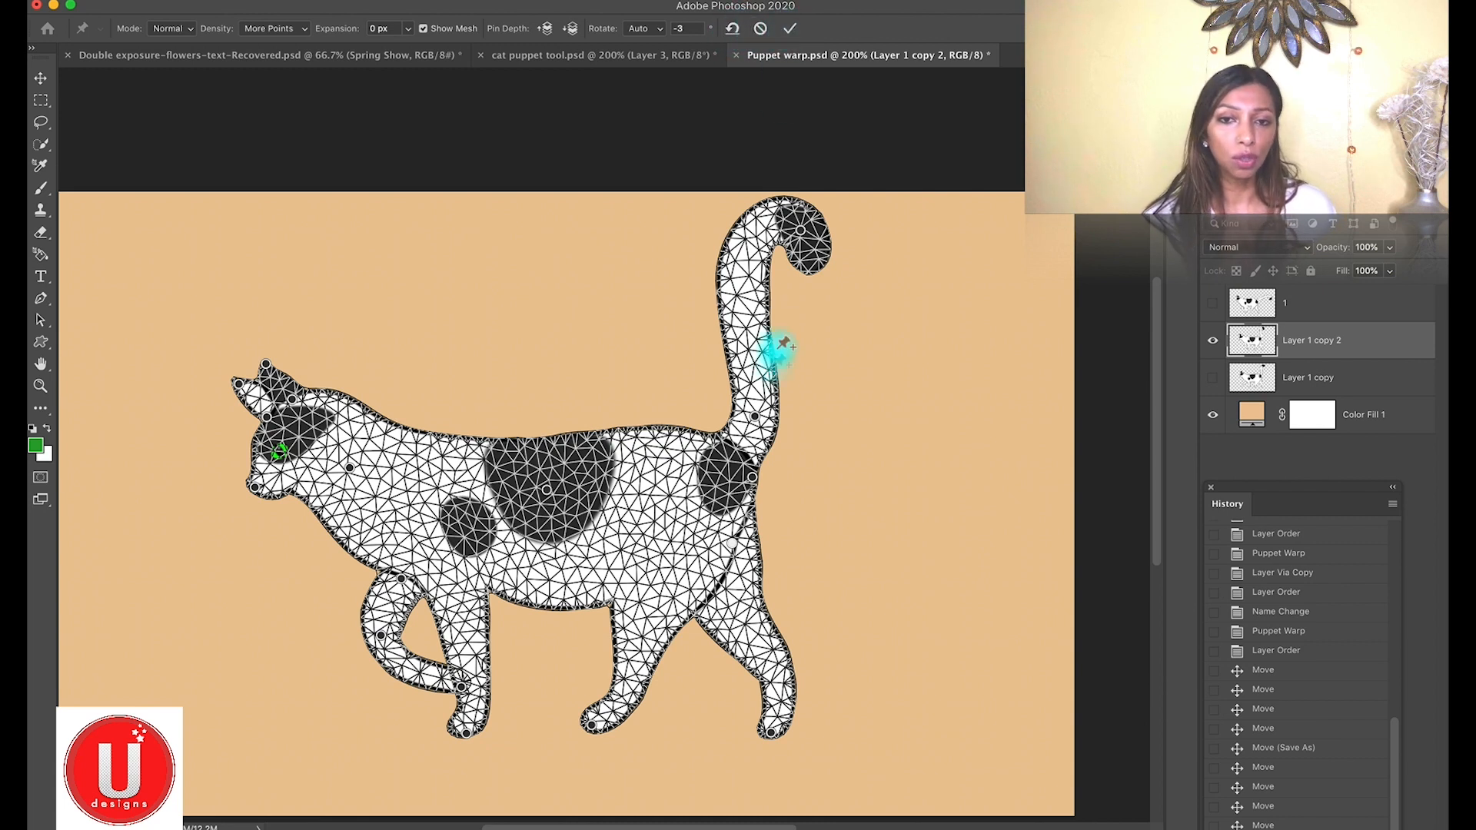
pyautogui.click(785, 32)
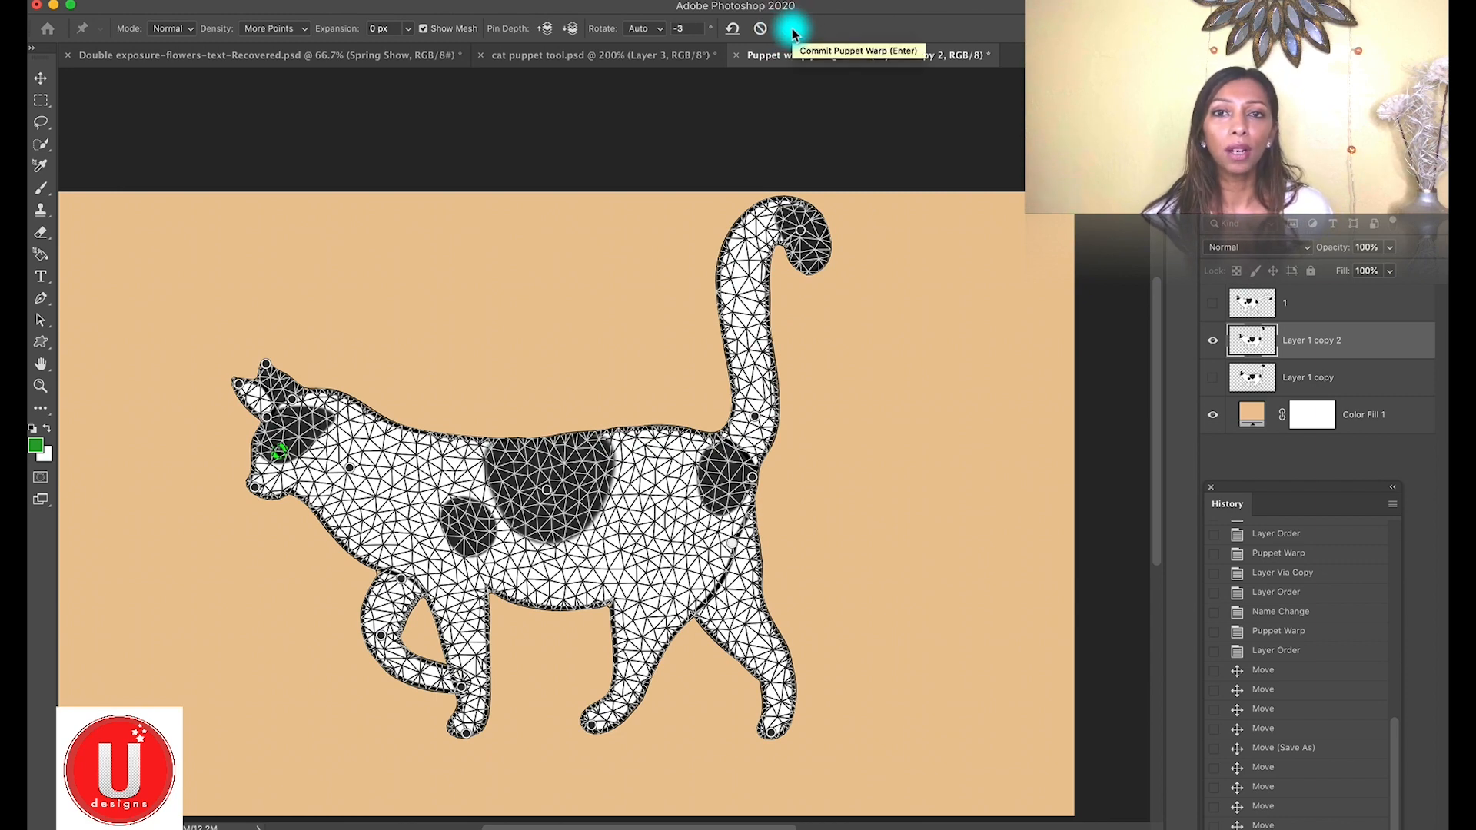
pyautogui.click(793, 33)
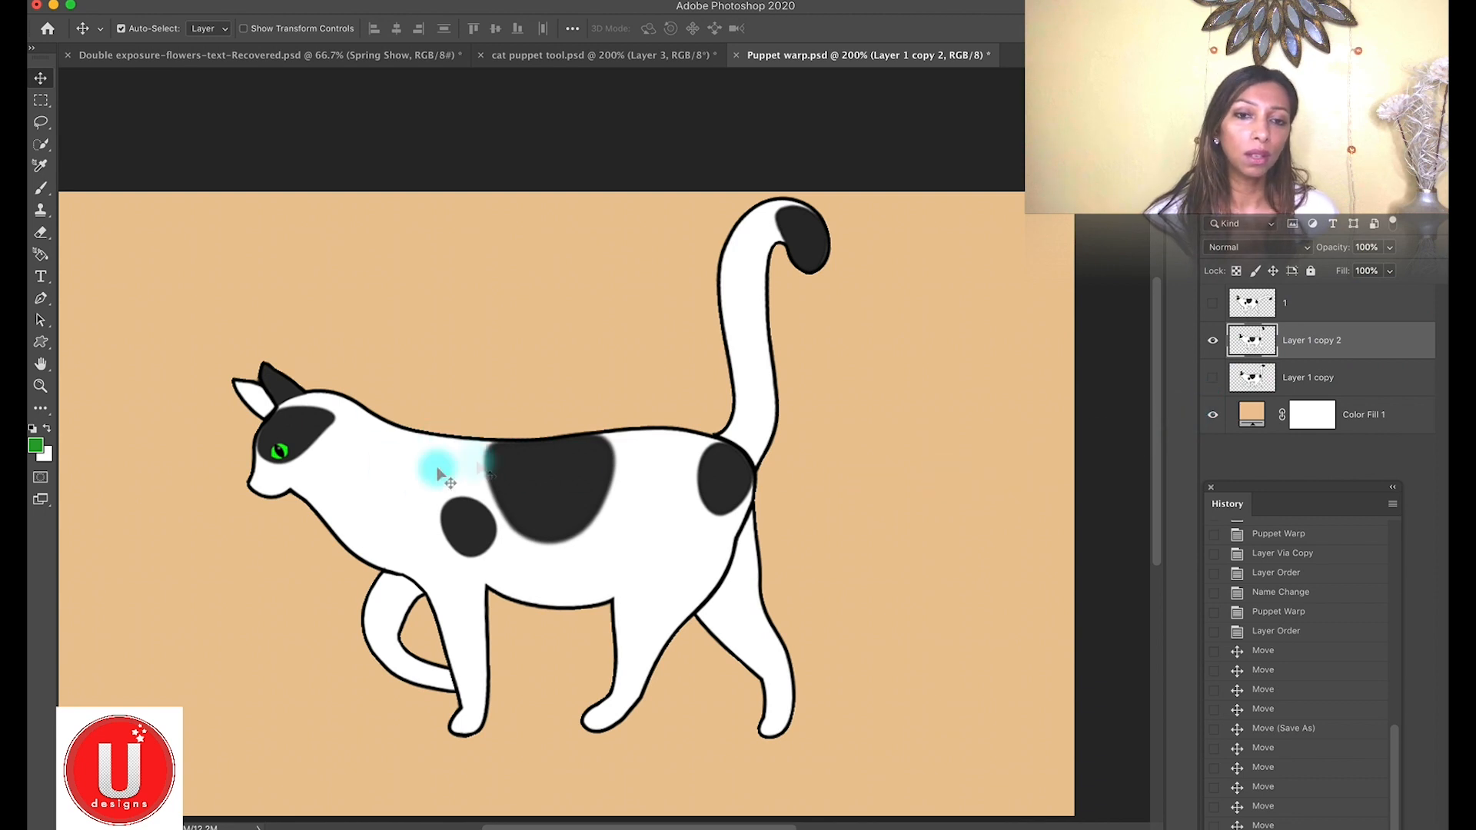
# Compare the reposed cat with Layer 1 copy by viewing Layer 1 copy alone and then both layers together
pyautogui.click(1213, 340)
pyautogui.click(1212, 383)
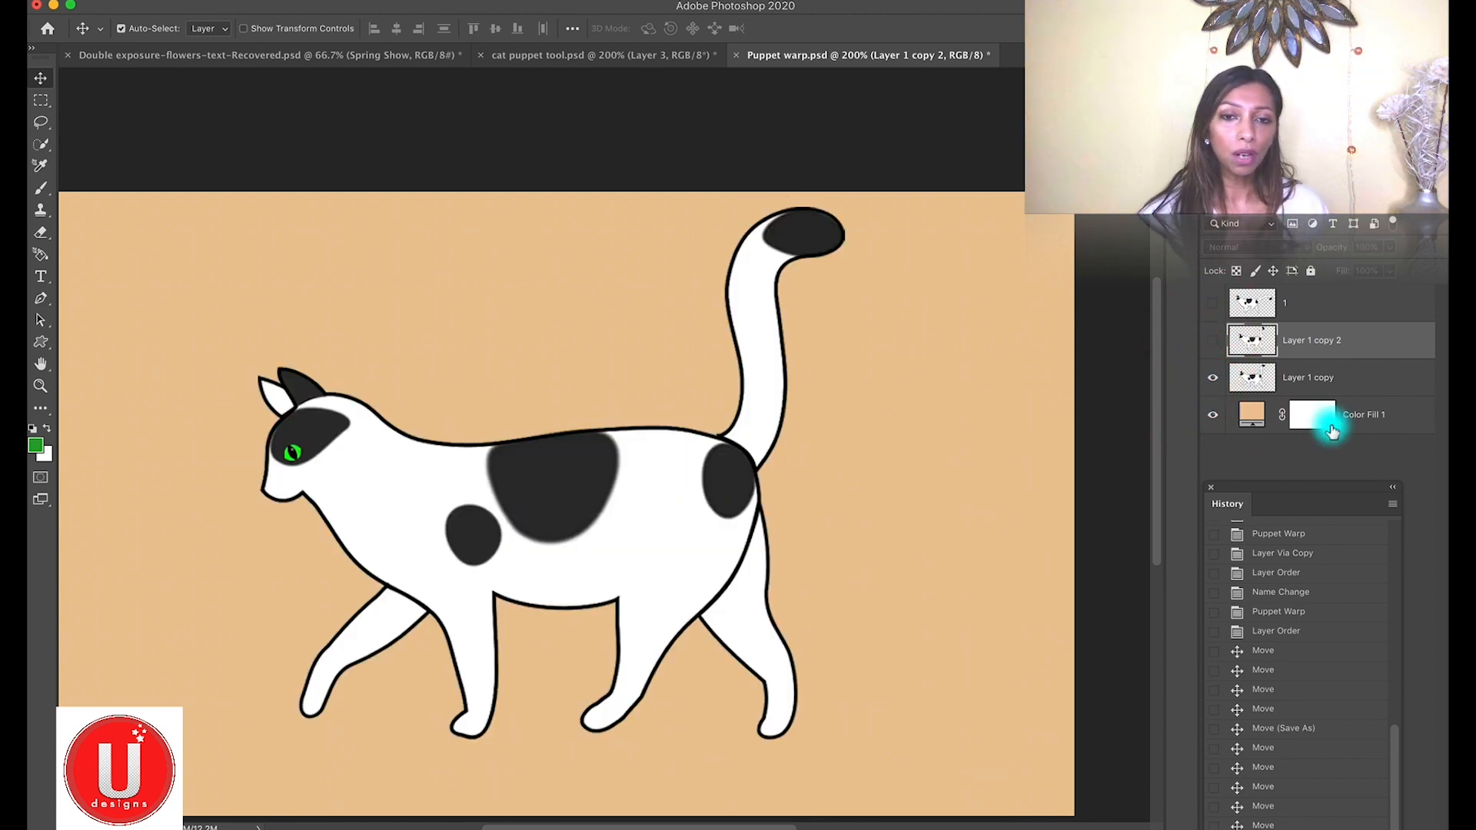
pyautogui.click(1213, 341)
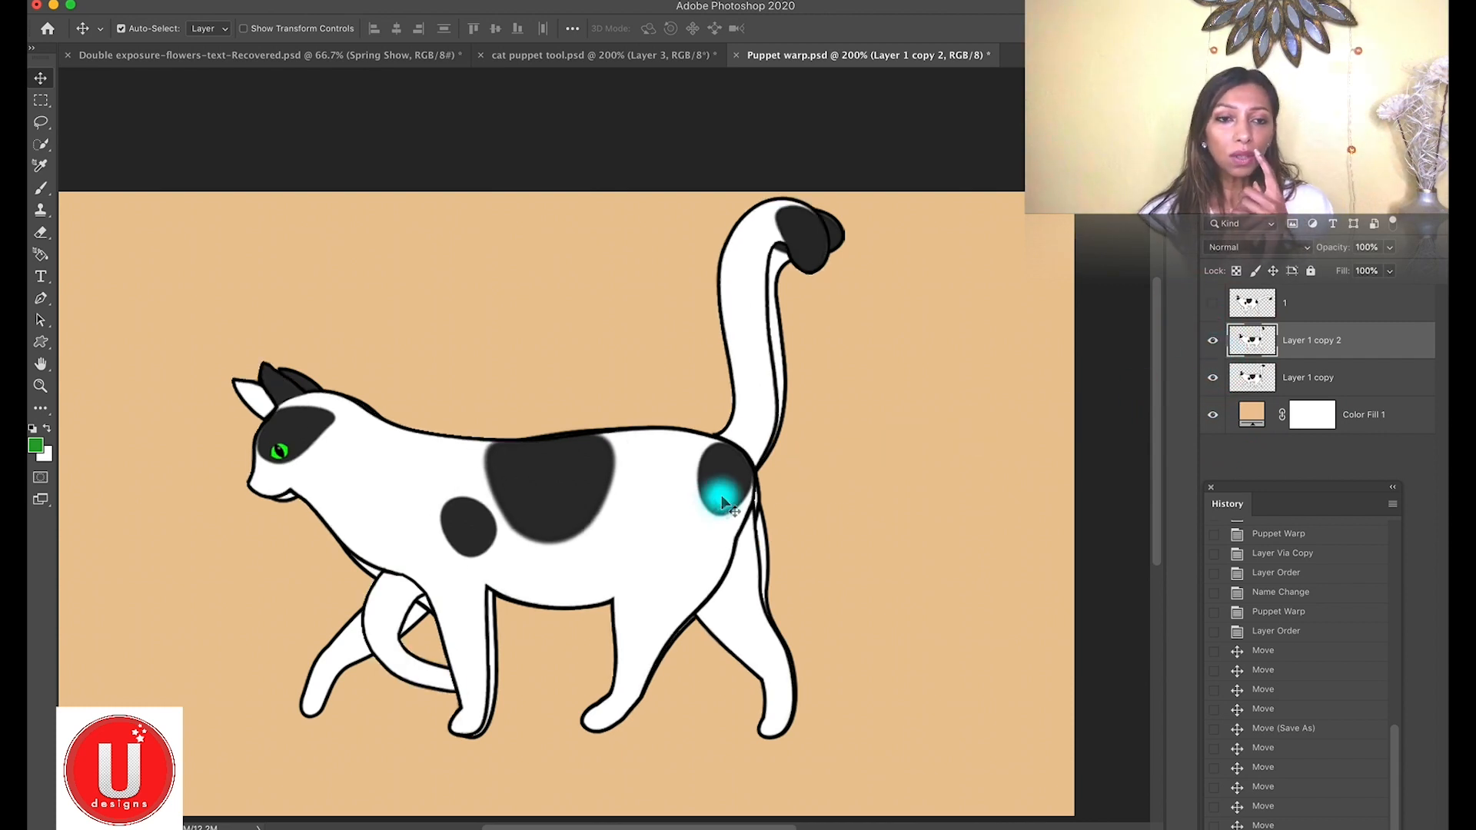
pyautogui.click(1214, 378)
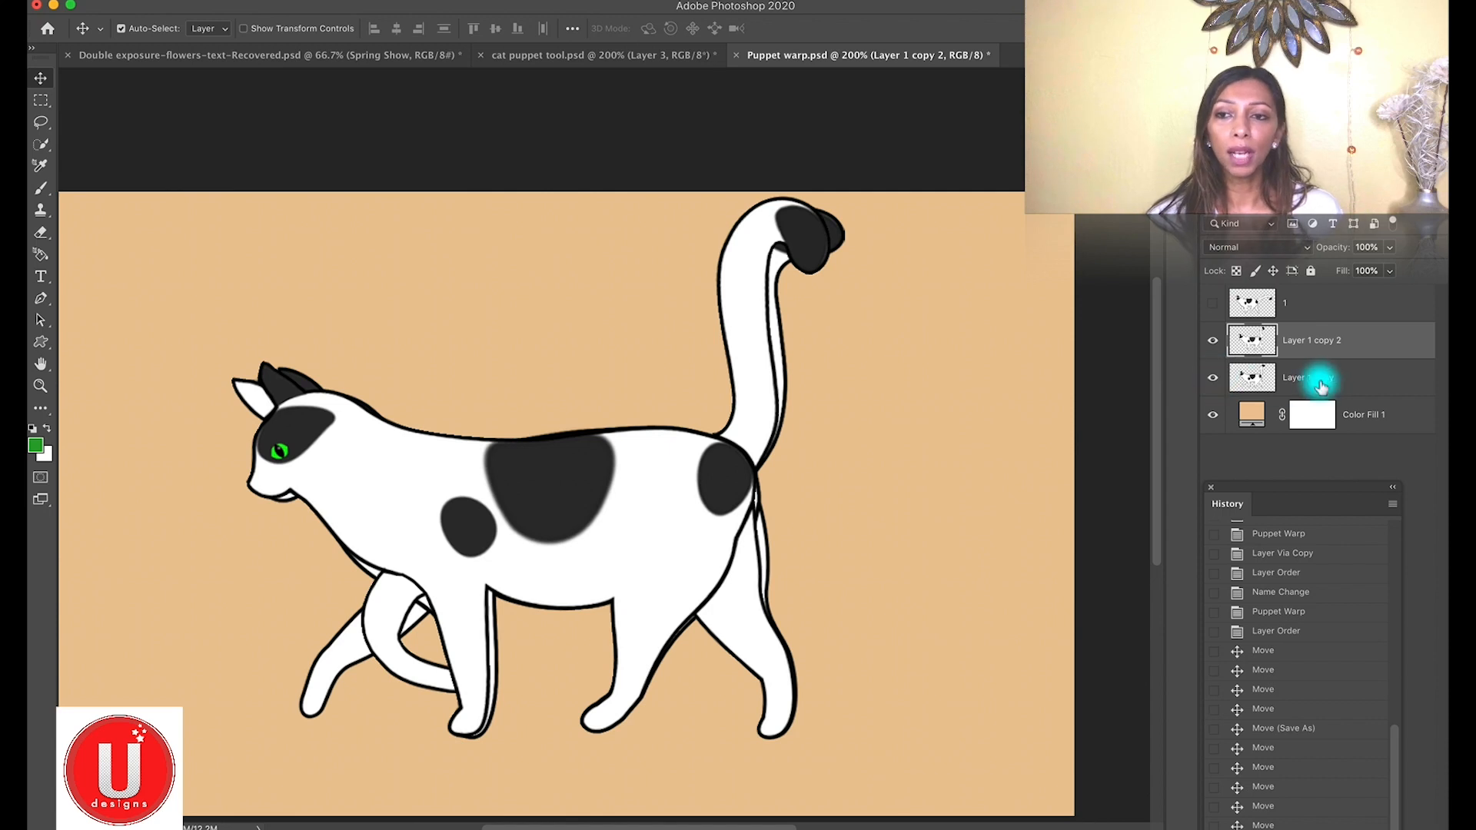
# Move the reposed cat toward its tail side and Layer 1 copy's cat the opposite way, keeping their feet level
pyautogui.click(646, 504)
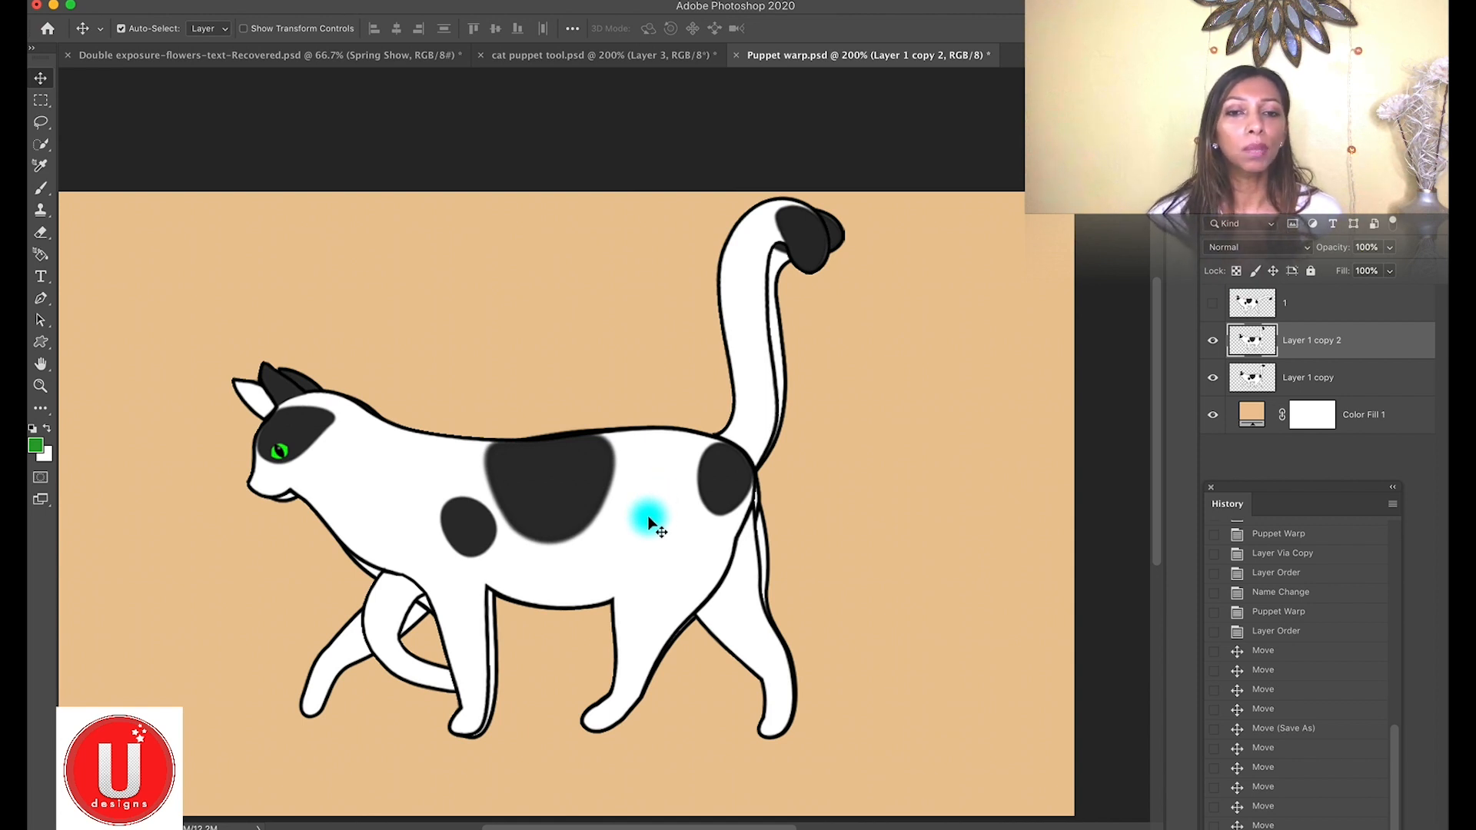
pyautogui.click(648, 520)
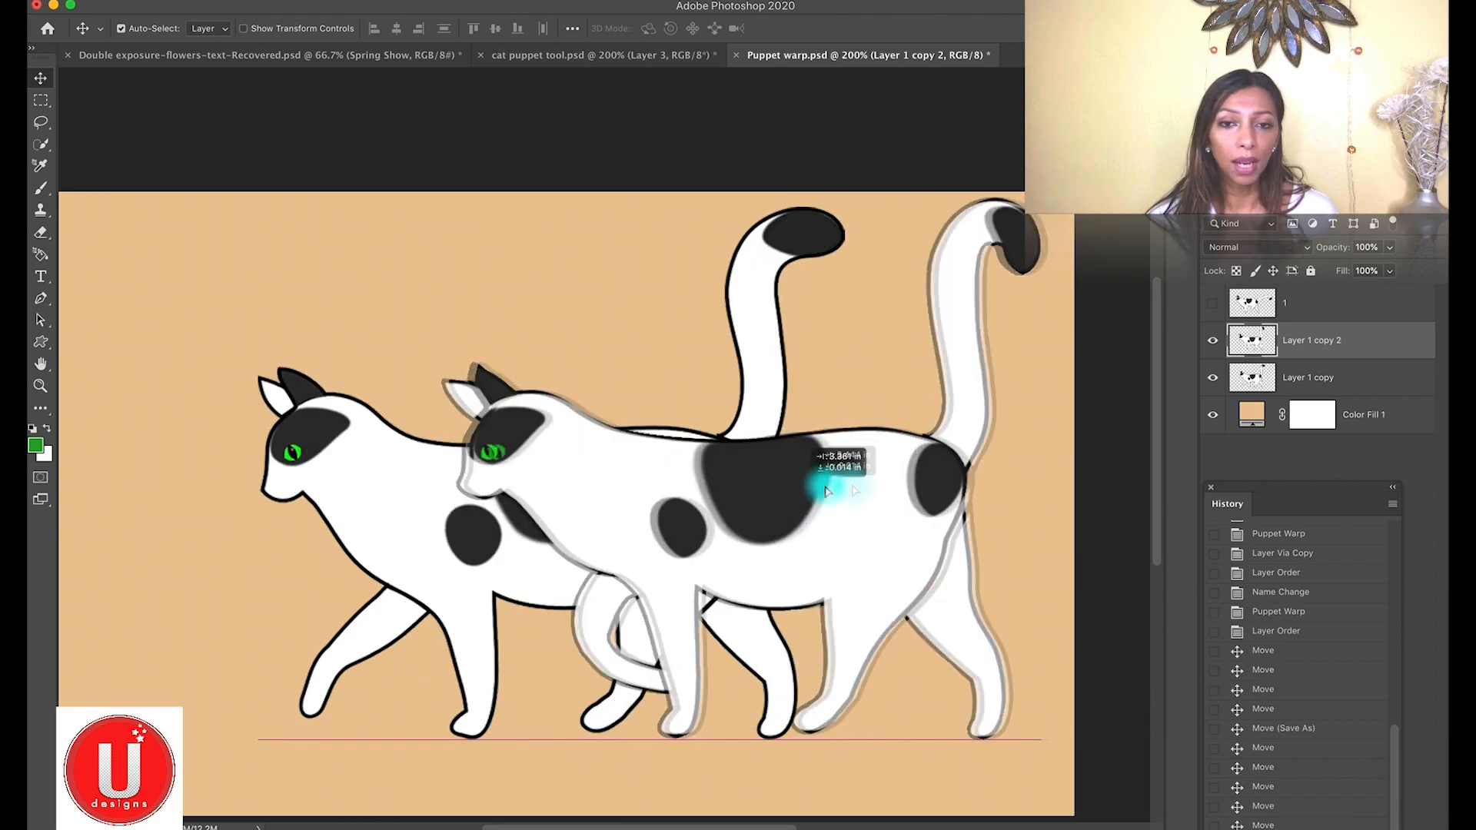
pyautogui.moveTo(865, 484); pyautogui.dragTo(437, 542)
pyautogui.click(765, 551)
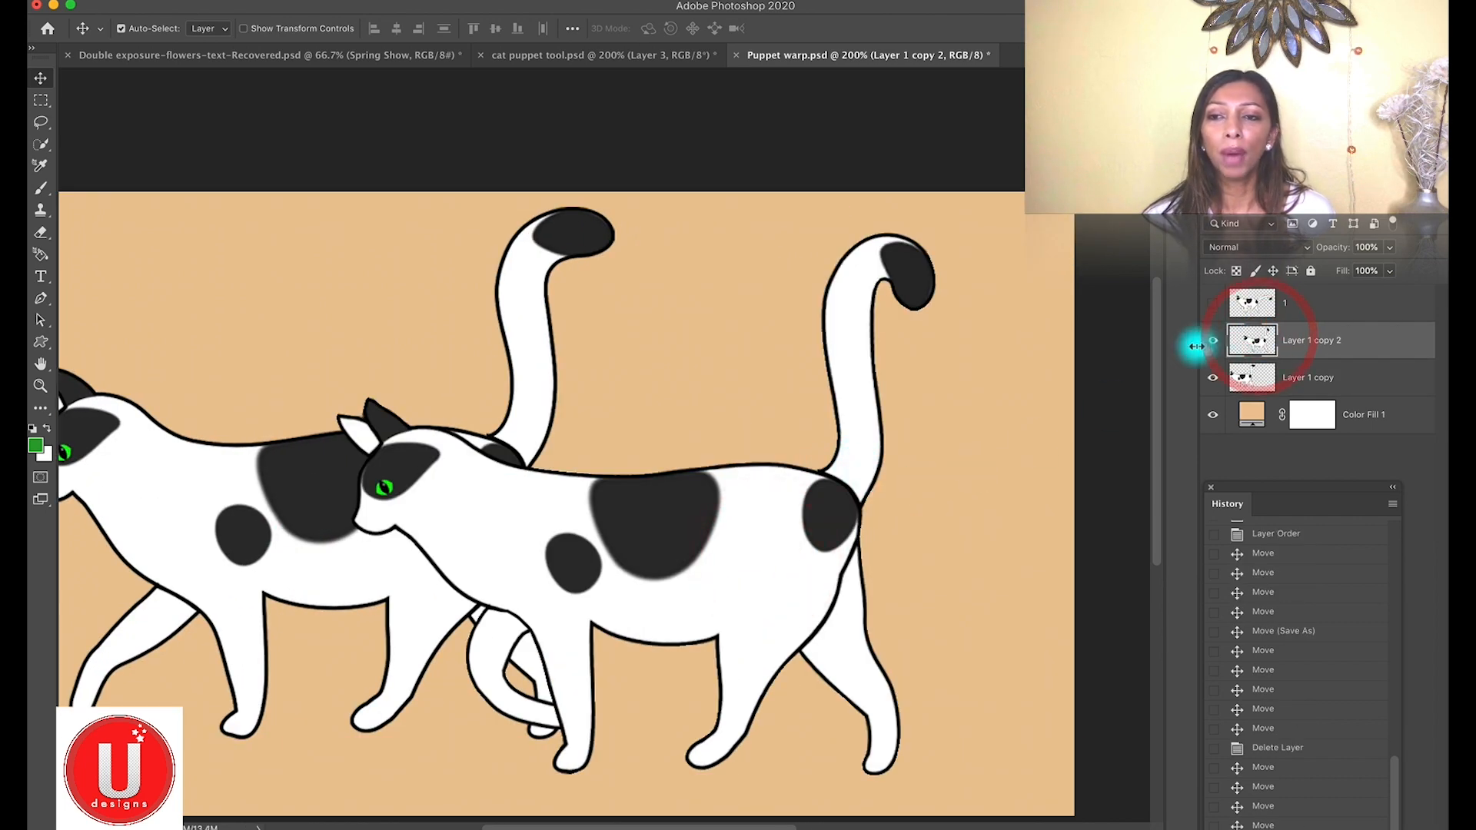
pyautogui.moveTo(726, 507); pyautogui.dragTo(709, 469)
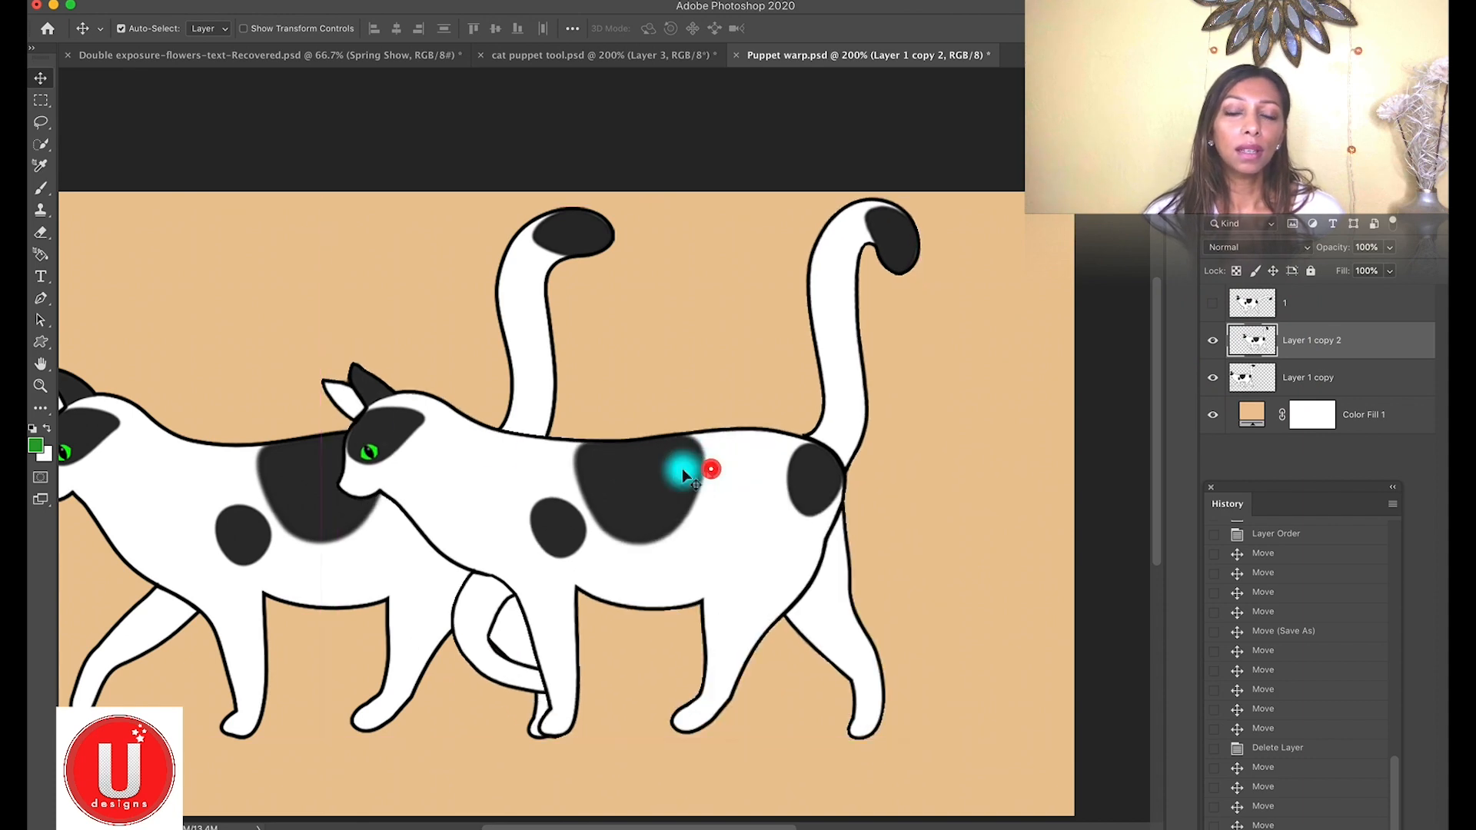
# With Layer 1 copy hidden, start Puppet Warp on Layer 1 copy 2 and pin the tail's base, middle and dark tip
pyautogui.click(1212, 377)
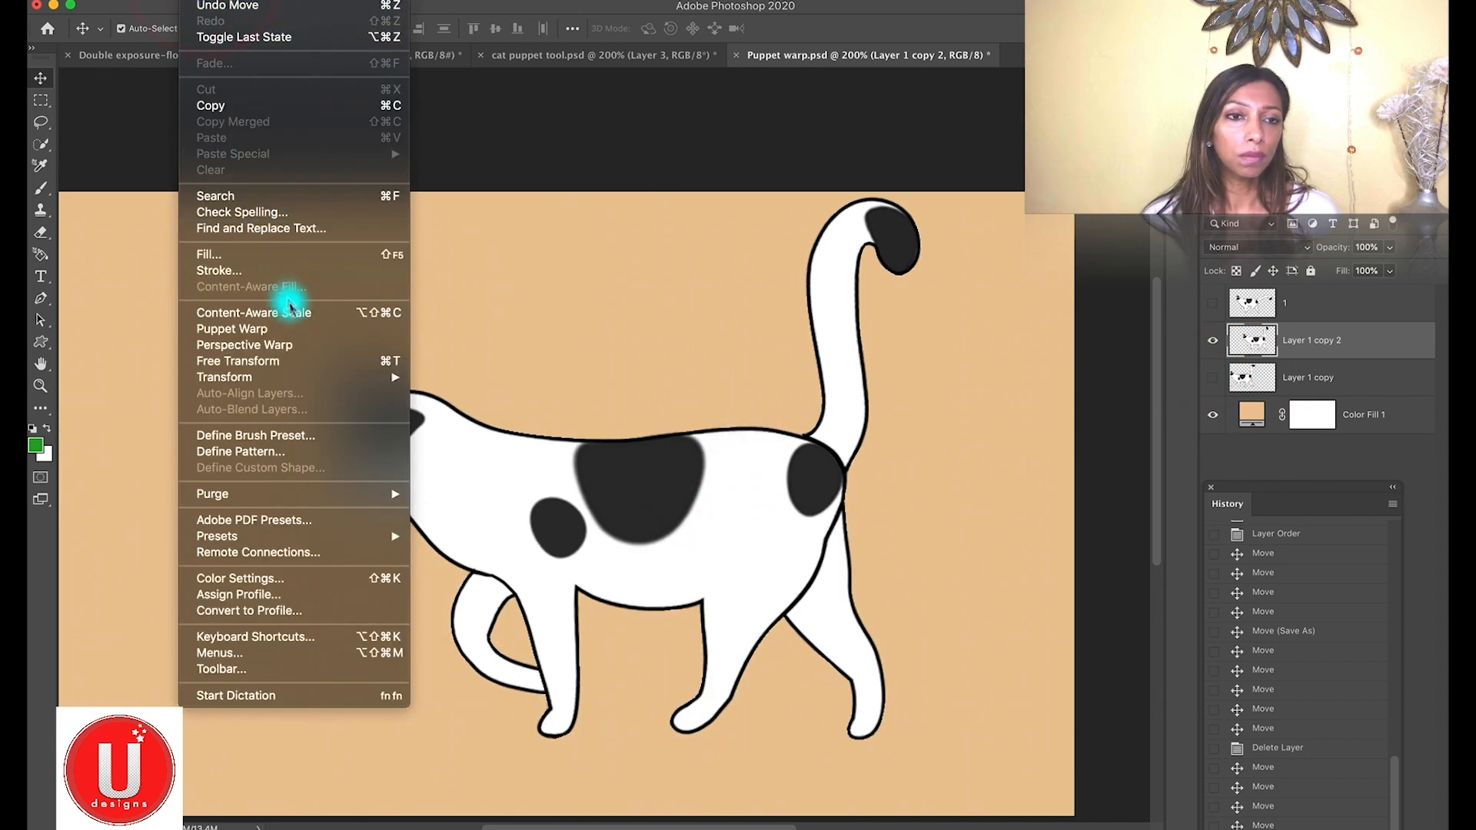
pyautogui.click(302, 338)
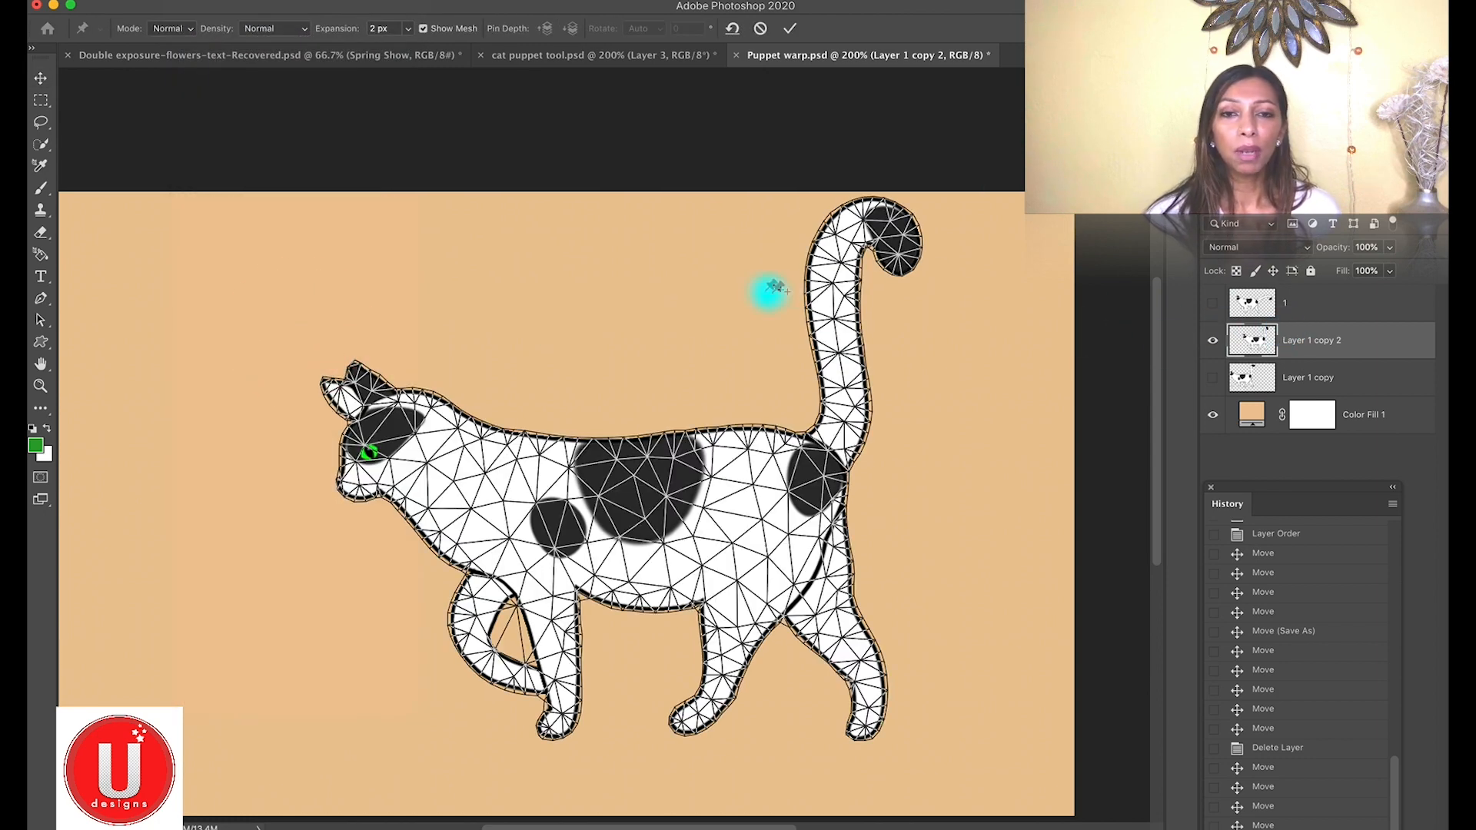
pyautogui.click(838, 448)
pyautogui.click(828, 299)
pyautogui.click(899, 249)
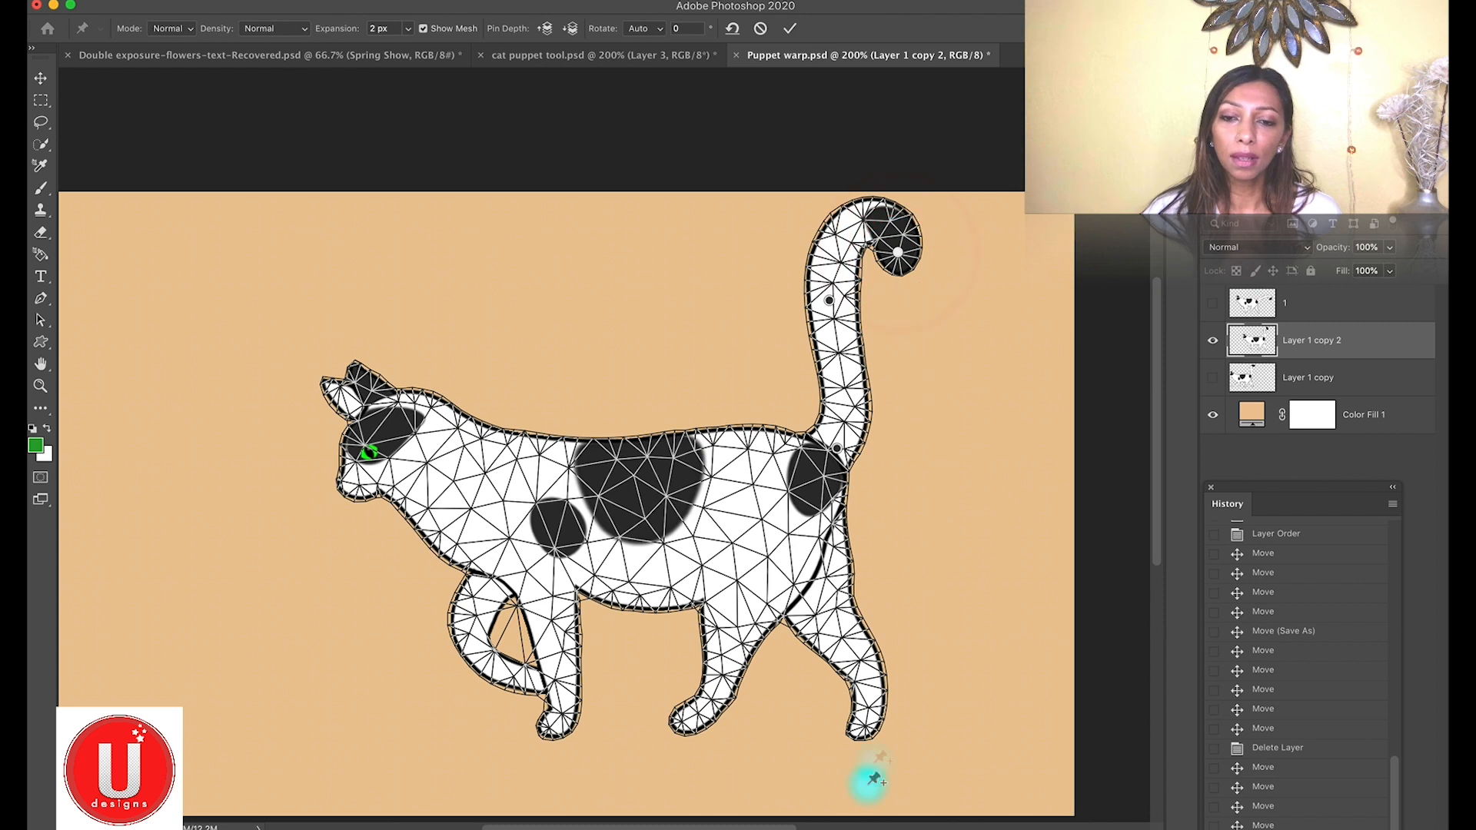
# Anchor the cat with pins on both hind paws, the standing front paw, the belly and the chin
pyautogui.click(859, 730)
pyautogui.click(686, 723)
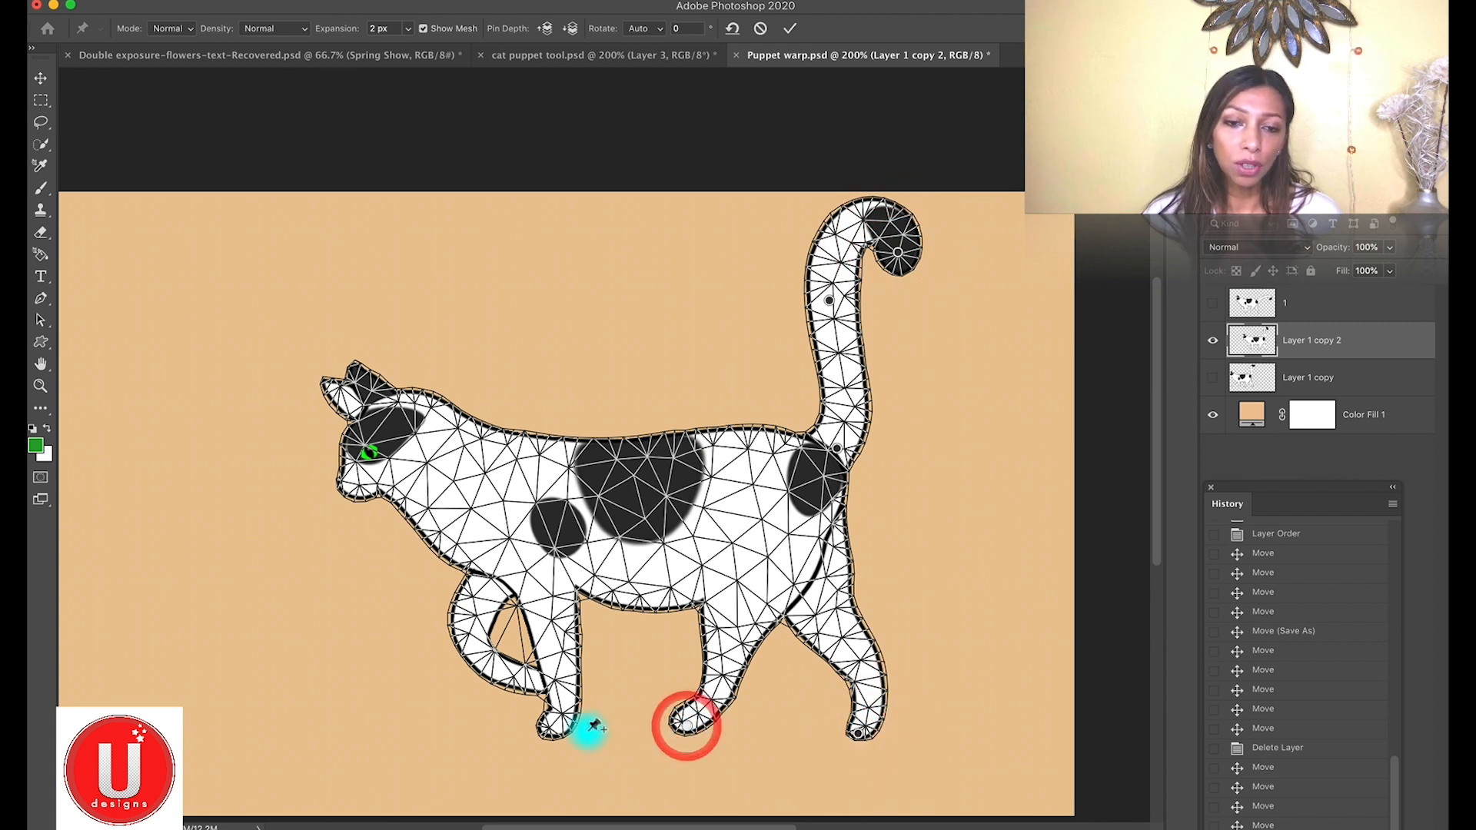
pyautogui.click(555, 730)
pyautogui.click(636, 604)
pyautogui.click(350, 489)
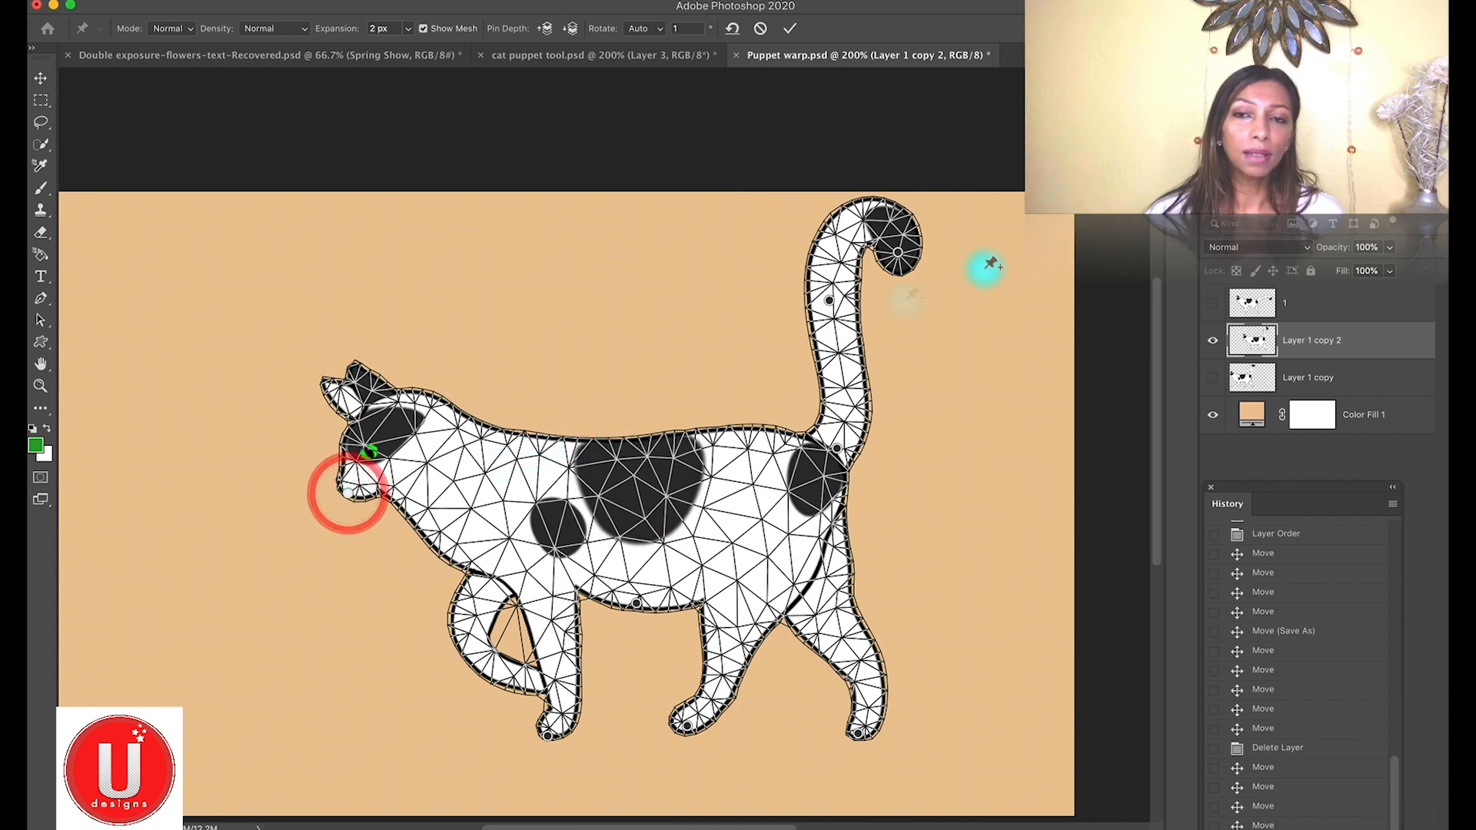
# Pull the tail tip outward and down behind the cat, delete the mid-tail pin, and commit the warp
pyautogui.moveTo(898, 256); pyautogui.dragTo(1042, 345)
pyautogui.click(827, 303)
pyautogui.click(829, 300)
pyautogui.press('BackSpace')
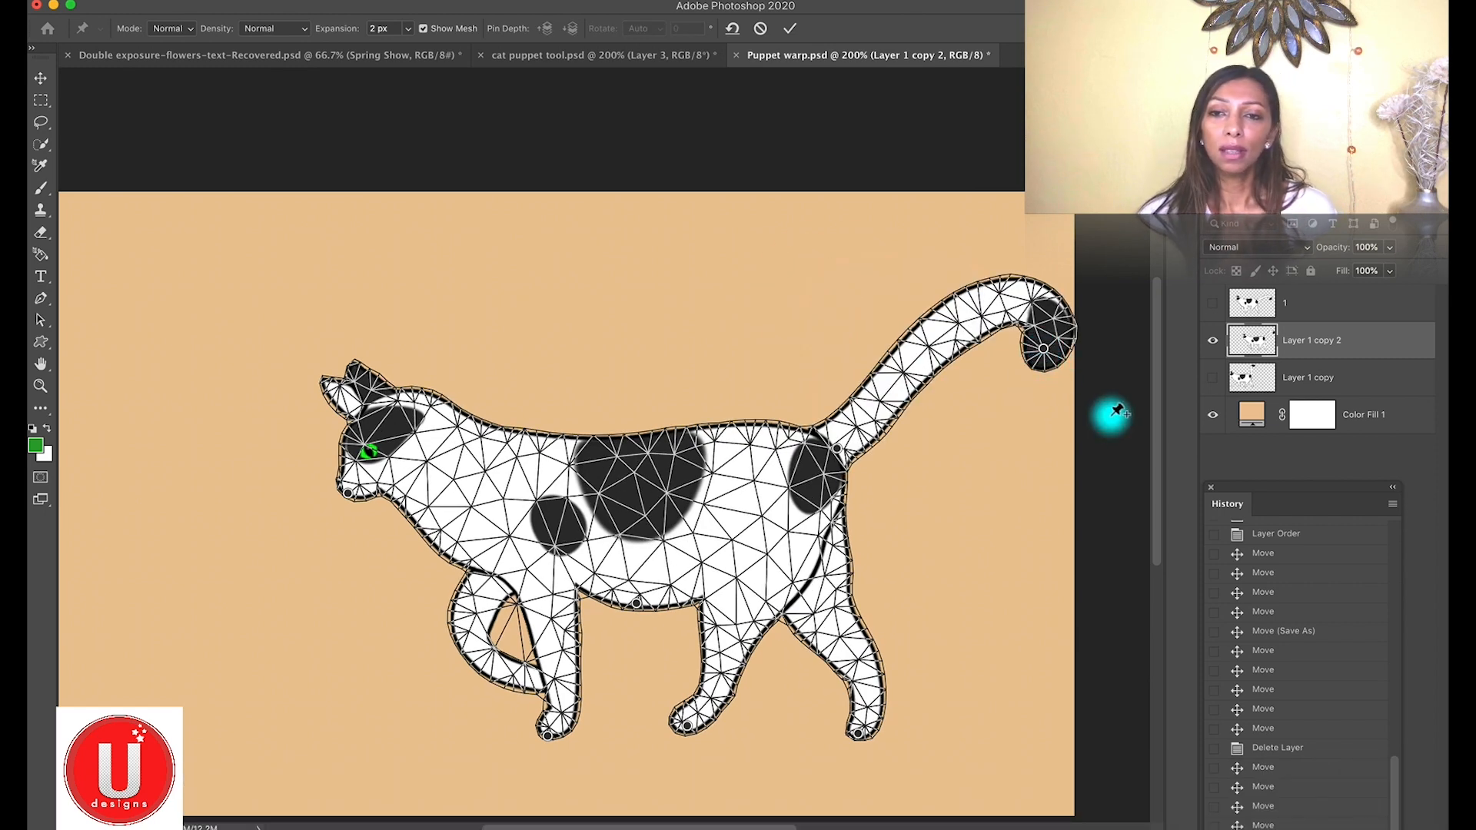
pyautogui.click(791, 28)
# Show Layer 1 copy and move its cat directly behind the warped cat so their bodies overlap
pyautogui.click(1213, 377)
pyautogui.moveTo(311, 526); pyautogui.dragTo(731, 488)
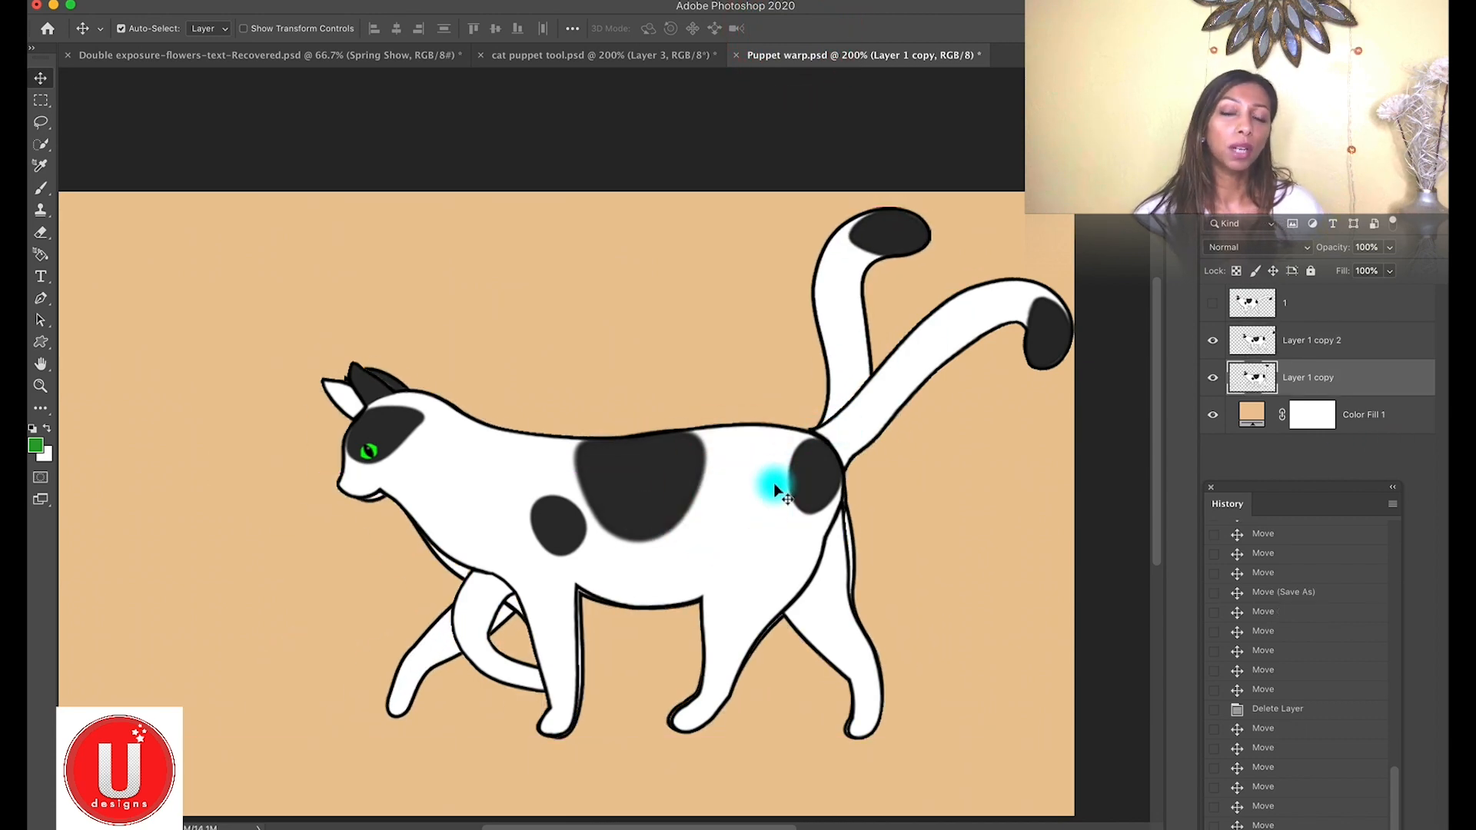
pyautogui.click(766, 510)
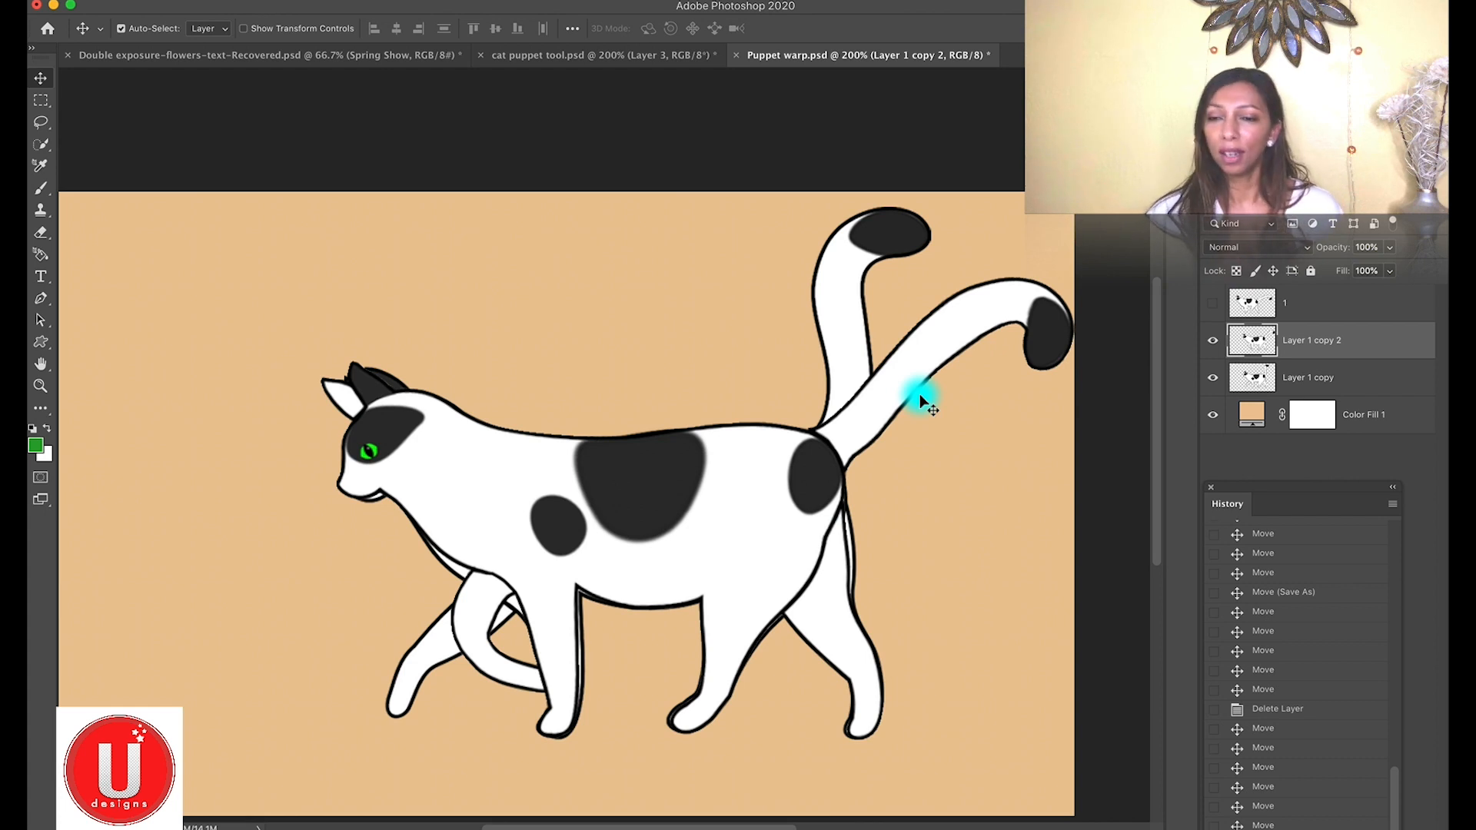
# Nudge Layer 1 copy 2's cat slightly toward its head over the cat behind it
pyautogui.click(1286, 312)
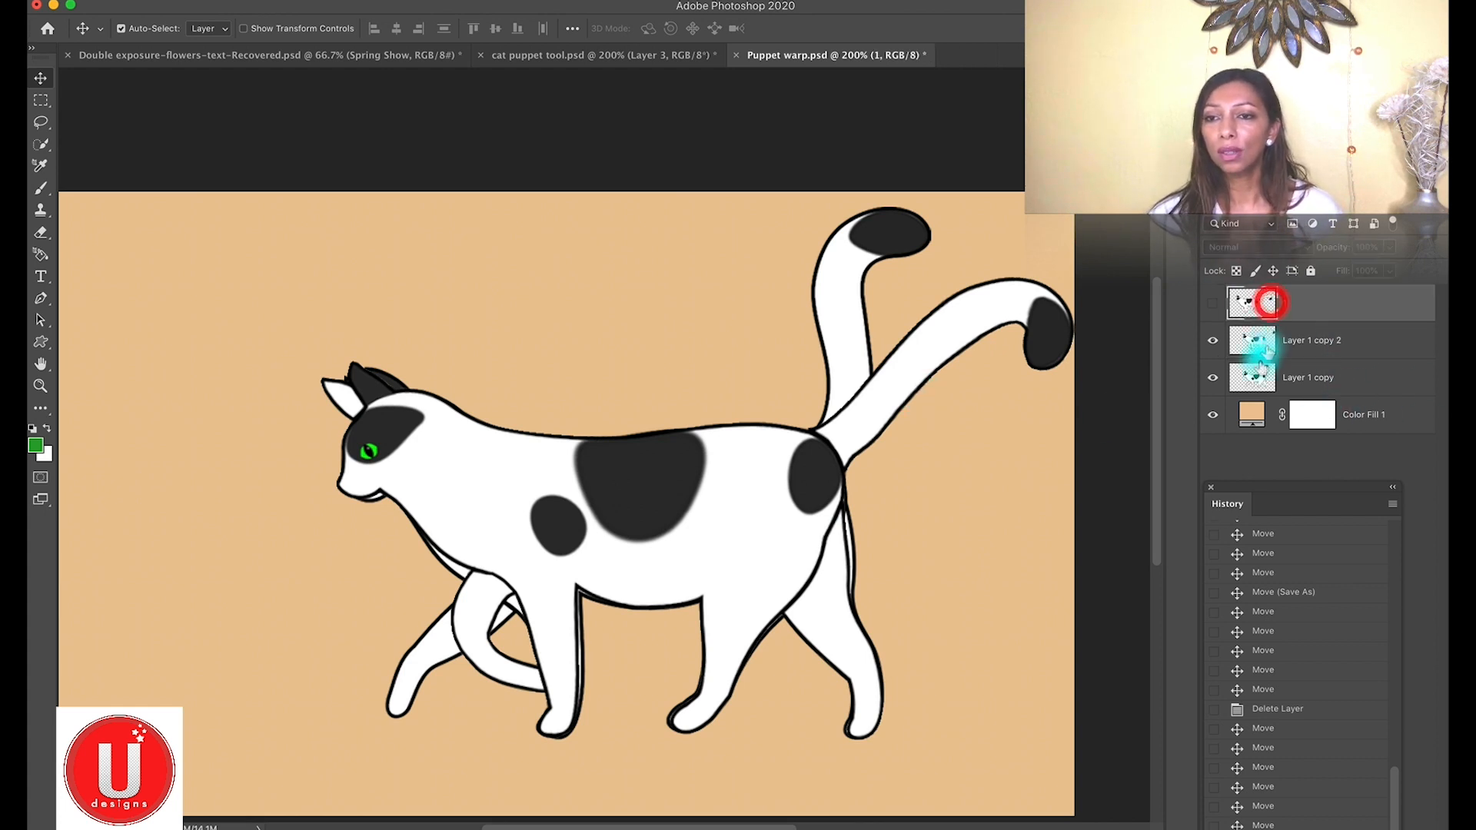
pyautogui.click(1230, 308)
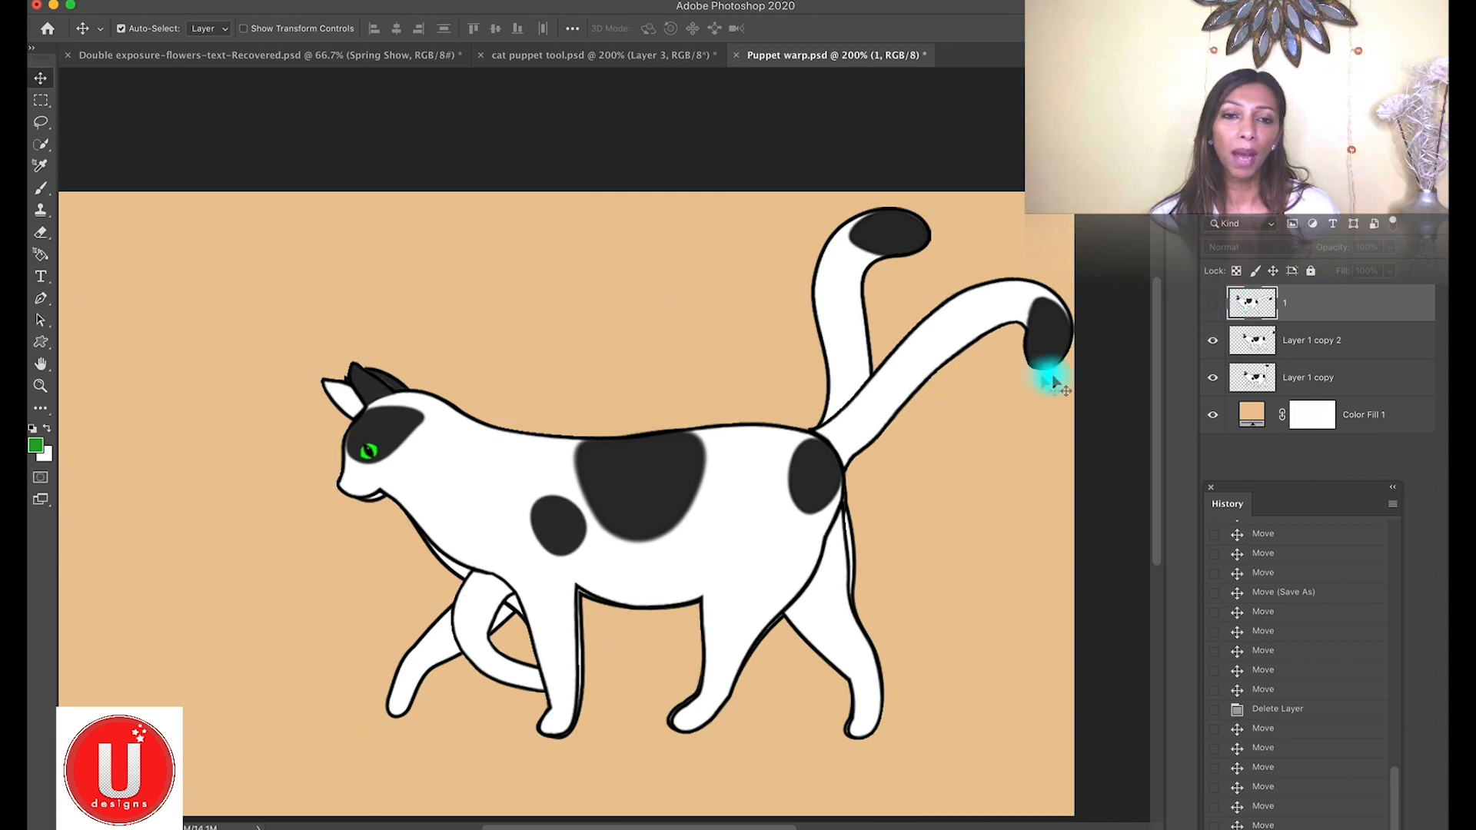
pyautogui.moveTo(717, 489)
pyautogui.mouseDown()
pyautogui.moveTo(377, 353)
pyautogui.moveTo(536, 403)
pyautogui.moveTo(709, 493)
pyautogui.mouseUp()
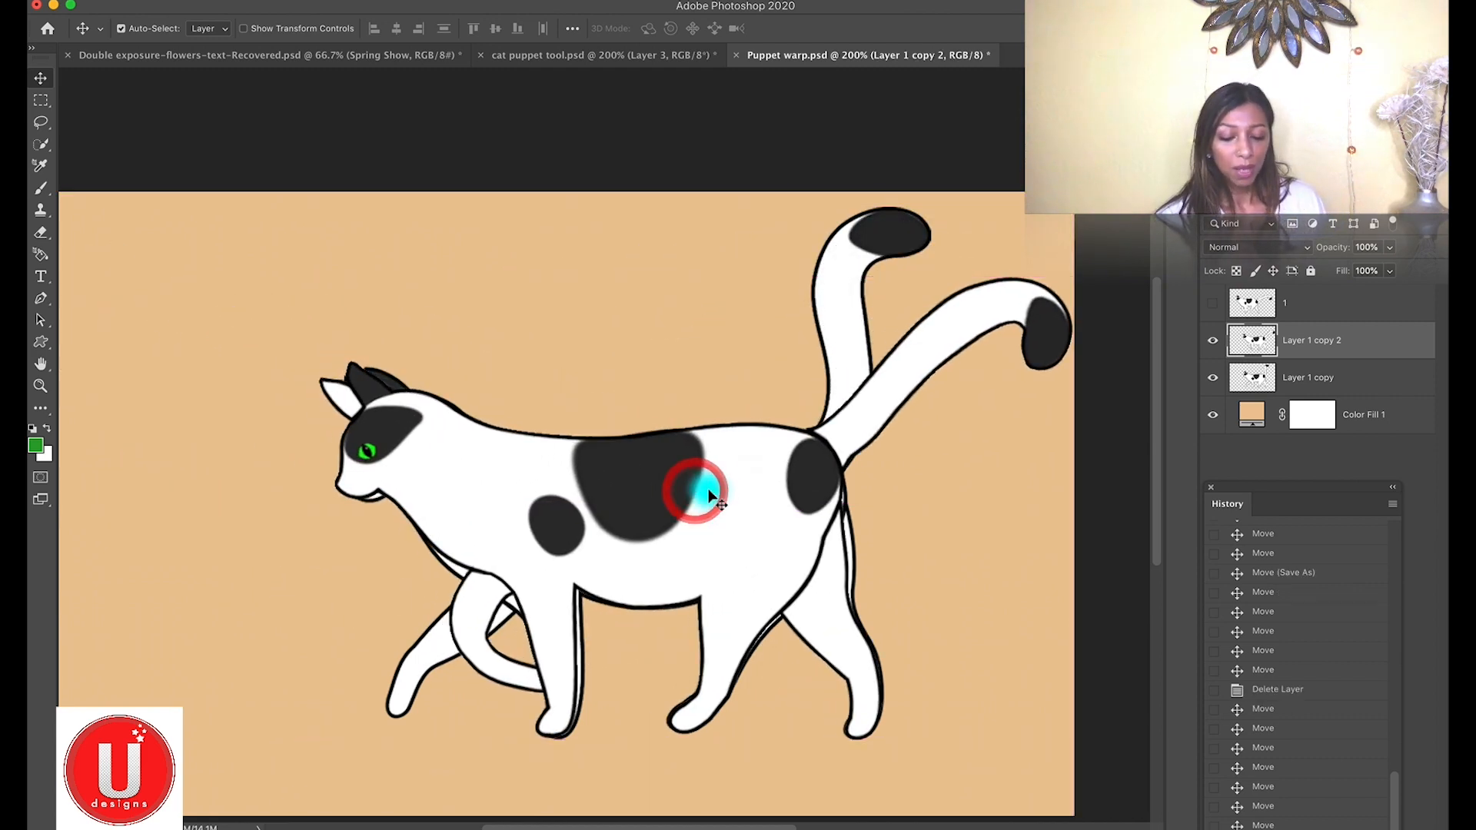